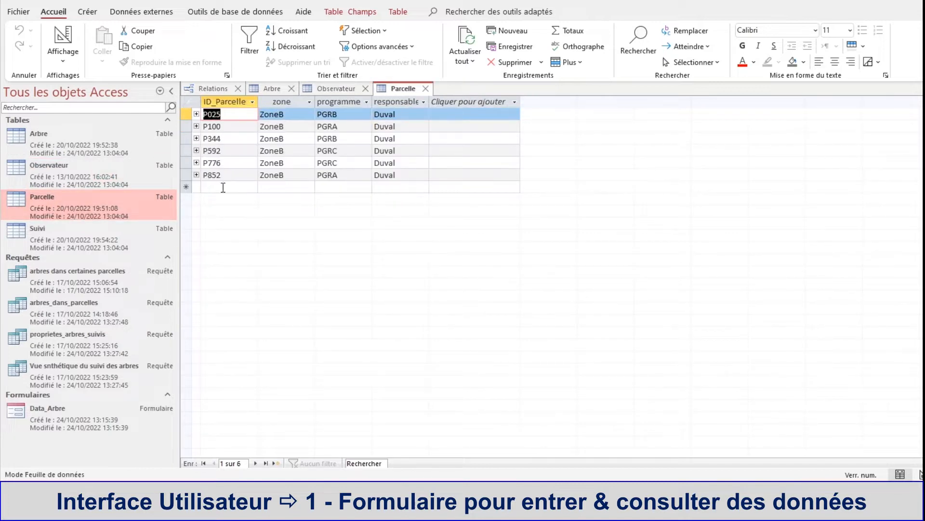
Step: Open the Suivi table and the queries proprietes_arbres_suivis and arbres_dans_parcelles to review their records
left_click(48, 243)
double_click(48, 242)
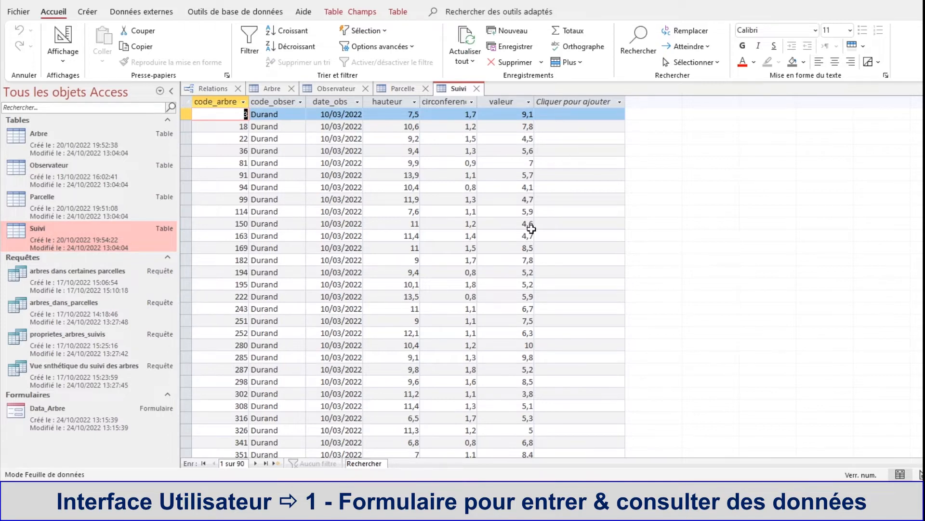
scroll(528, 231, "down", 20)
scroll(516, 247, "up", 20)
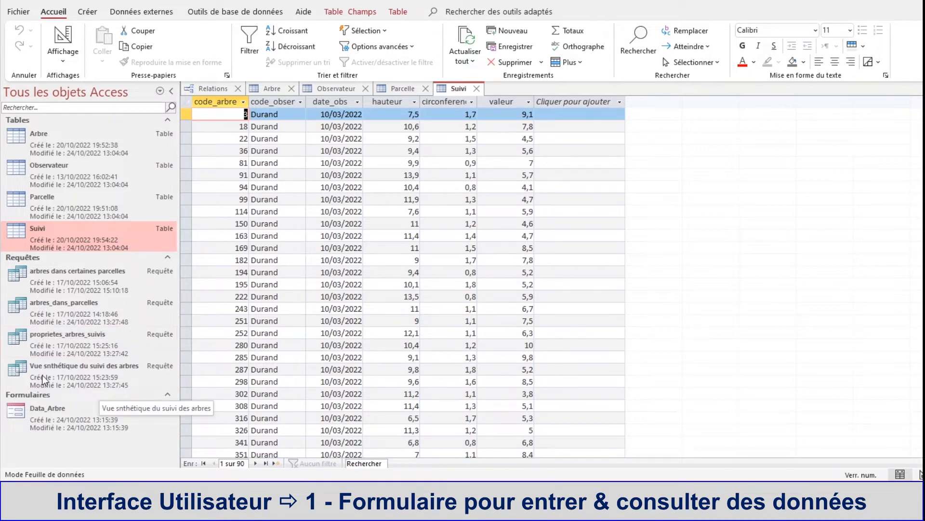
double_click(37, 345)
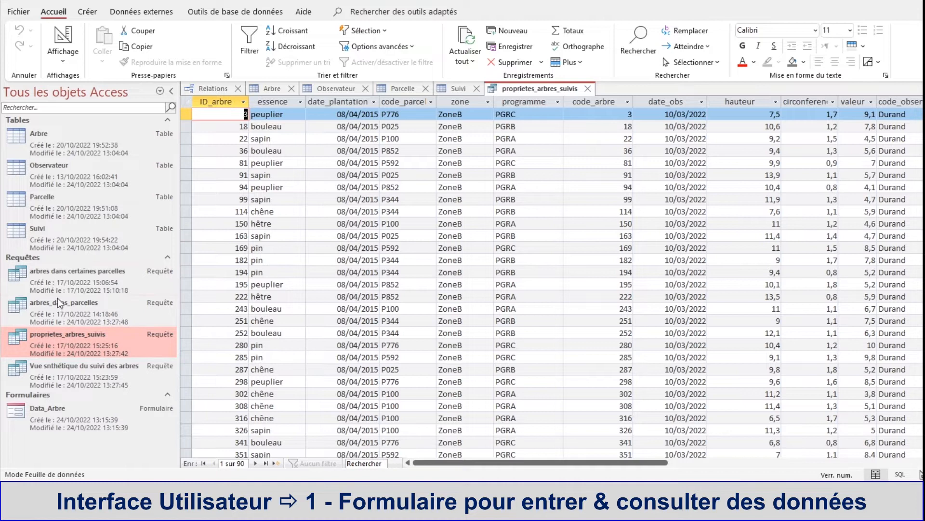
double_click(67, 305)
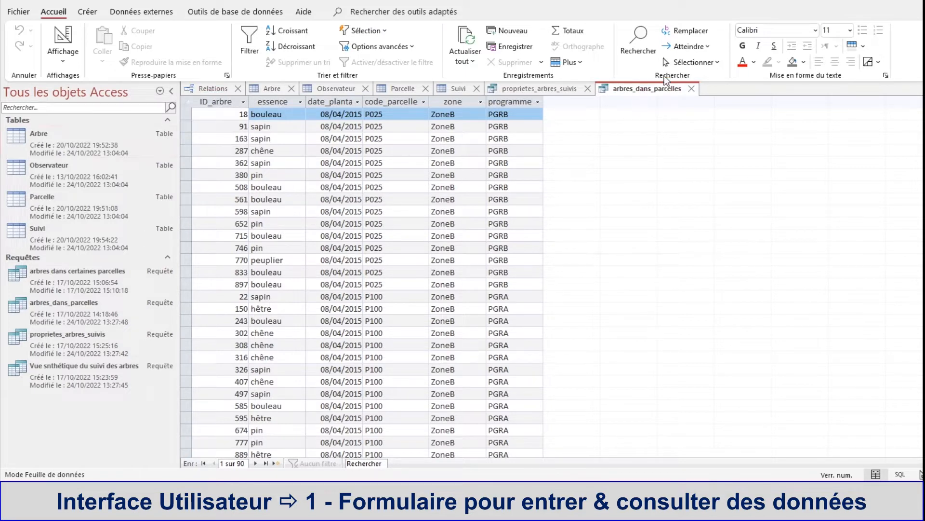
Step: Close all open tables and queries, keeping only the Relations diagram open
left_click(691, 89)
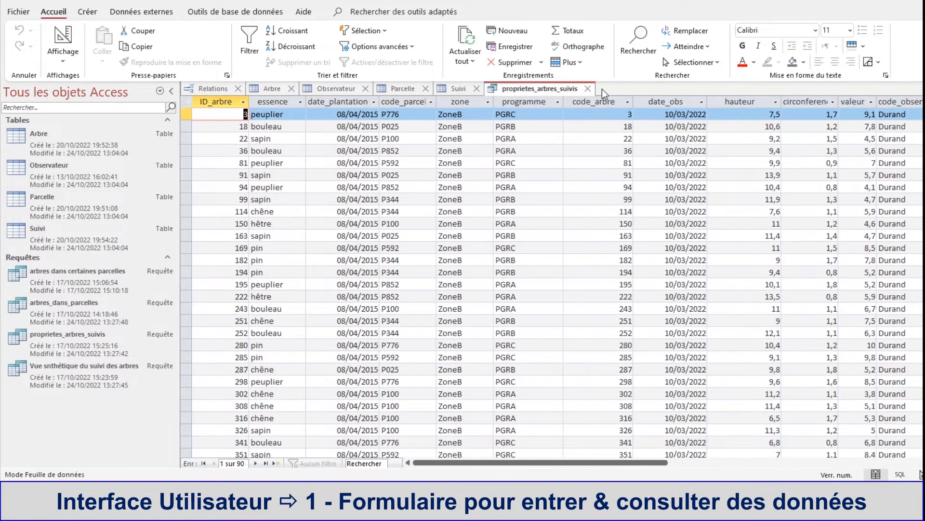
left_click(588, 89)
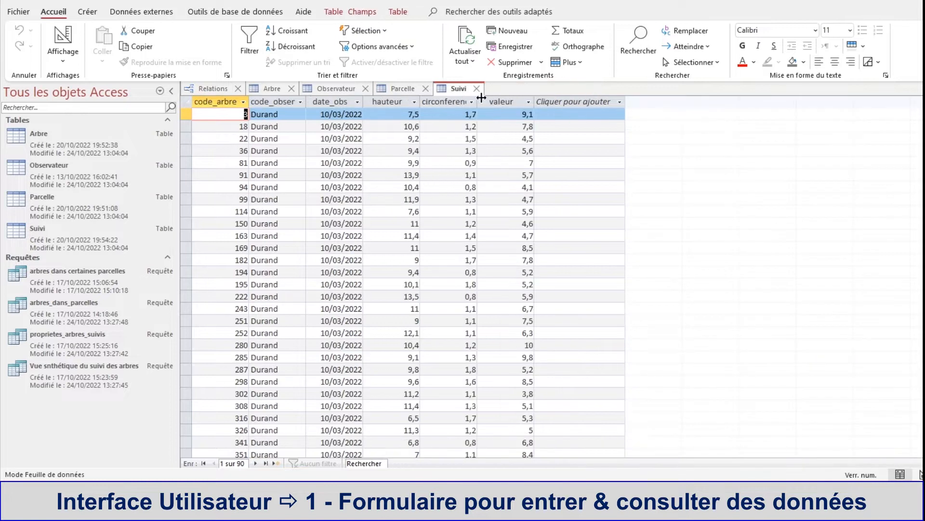
left_click(478, 89)
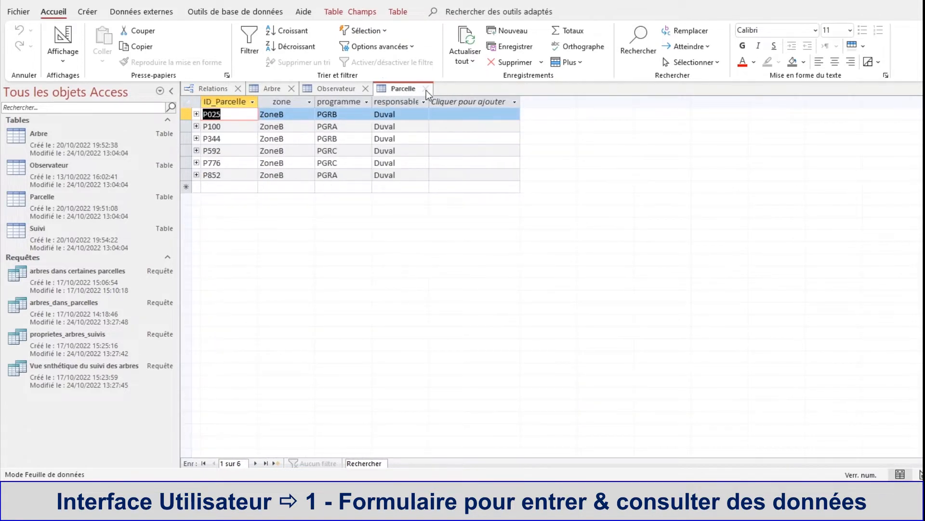
left_click(426, 90)
left_click(366, 89)
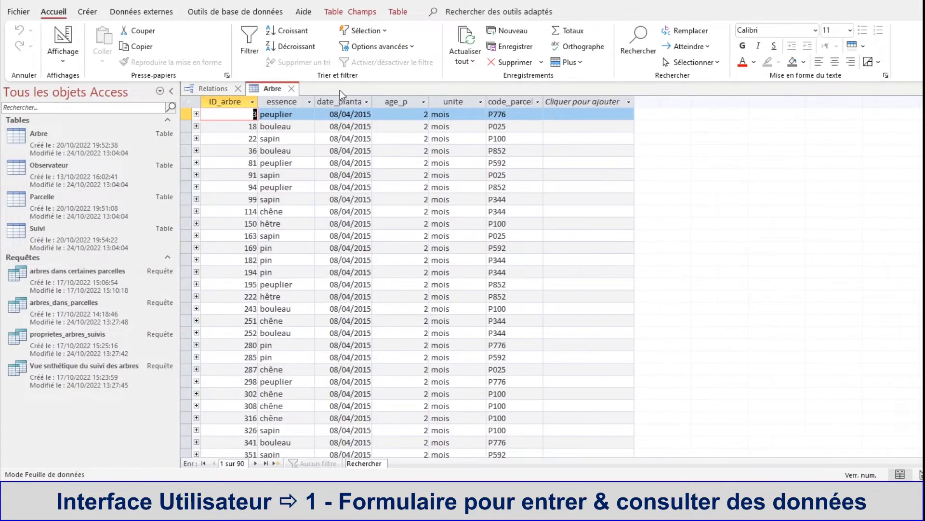
left_click(292, 88)
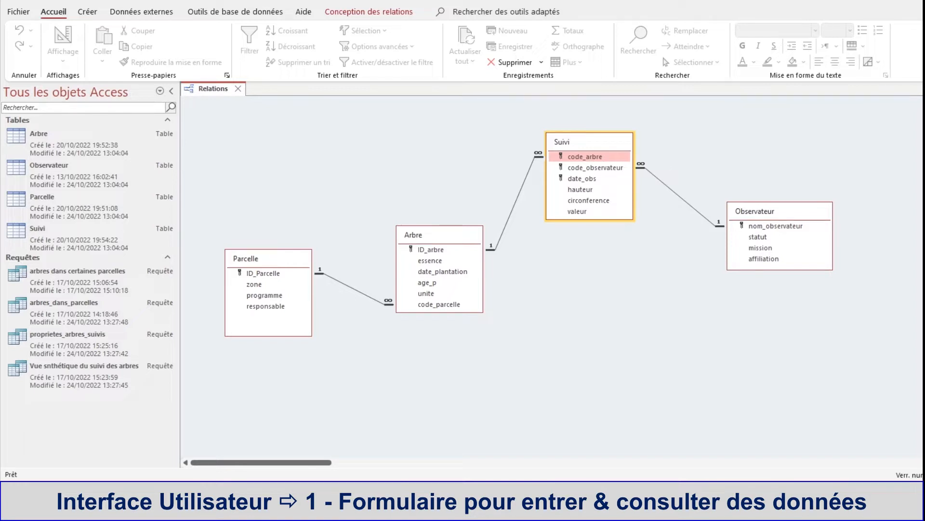
Step: Create an automatic form based on the Arbre table
left_click(24, 141)
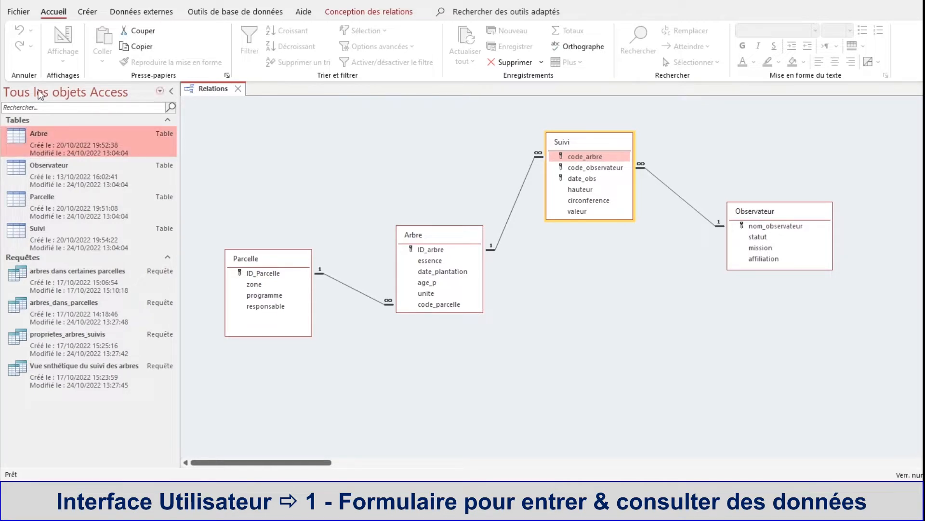
left_click(88, 13)
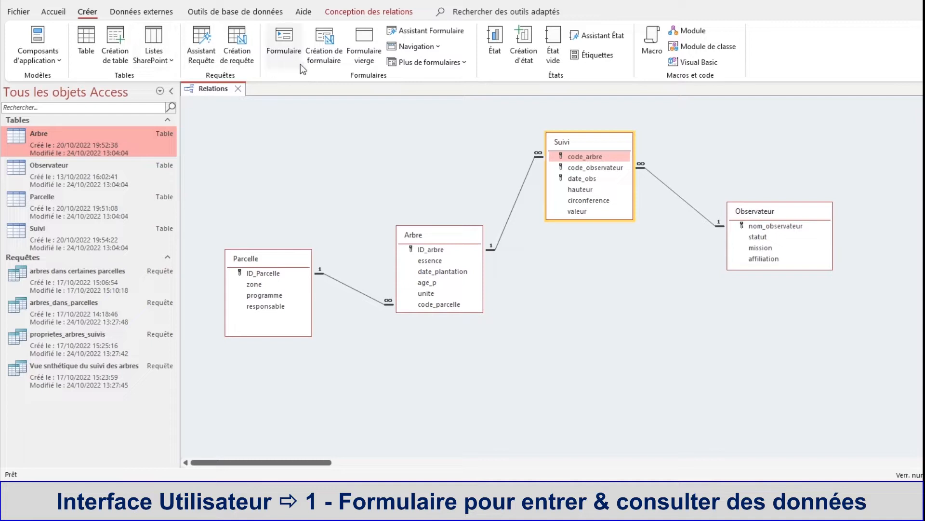
left_click(282, 47)
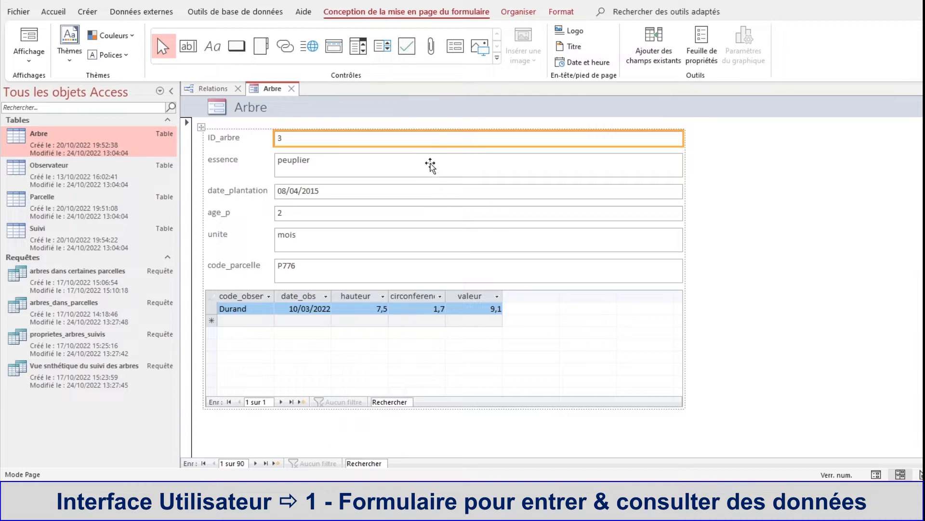
Step: Browse the first tree records in the Arbre form, go to a blank new record and return to the last existing record
left_click(257, 463)
left_click(256, 463)
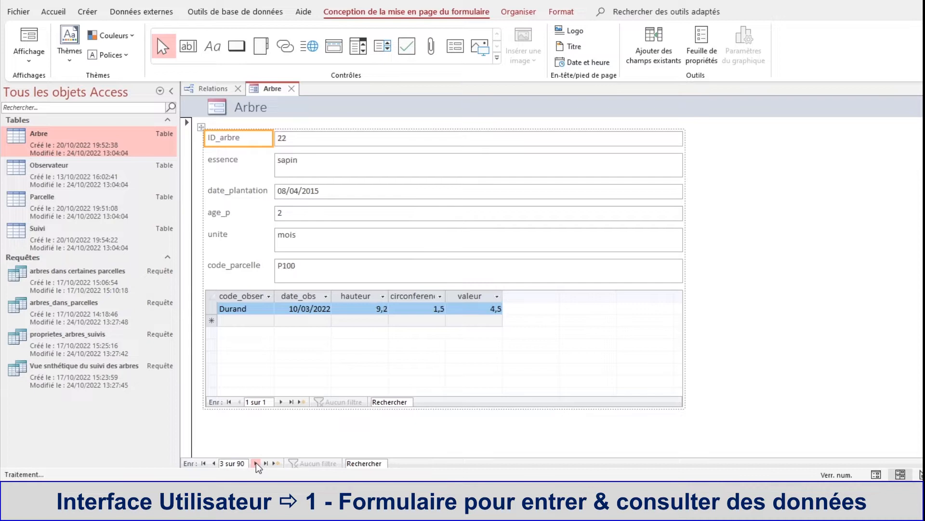
left_click(257, 464)
left_click(256, 463)
left_click(256, 463)
left_click(256, 463)
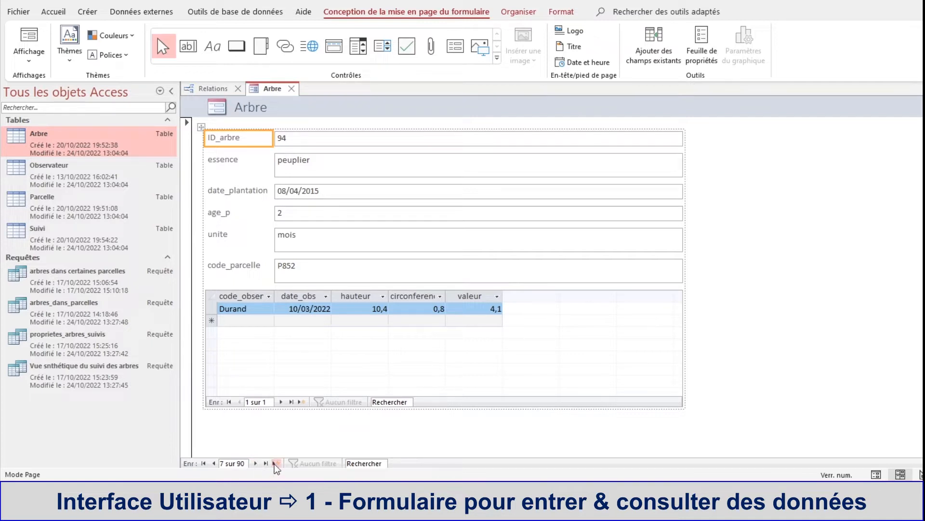
left_click(275, 463)
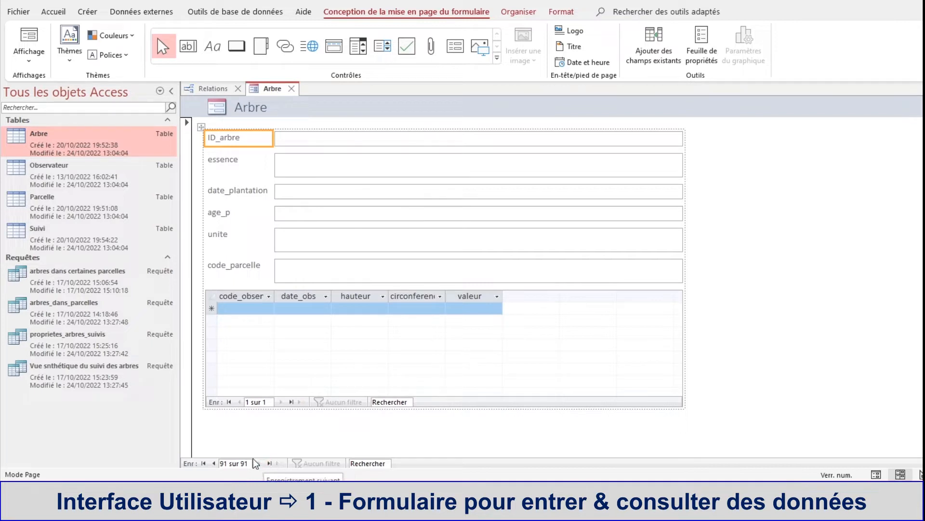
left_click(218, 464)
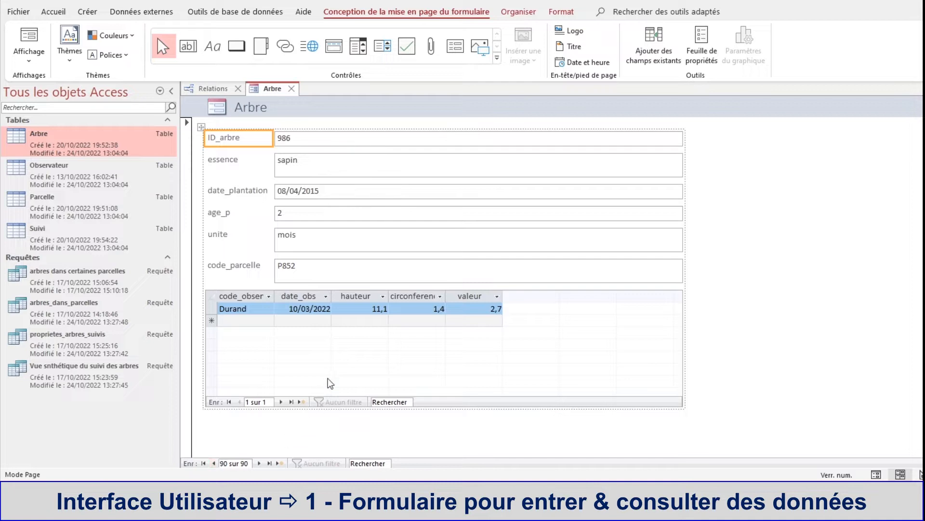
Step: Review the table relationships in the Relations diagram and return to the Arbre form's layout design tools
left_click(208, 91)
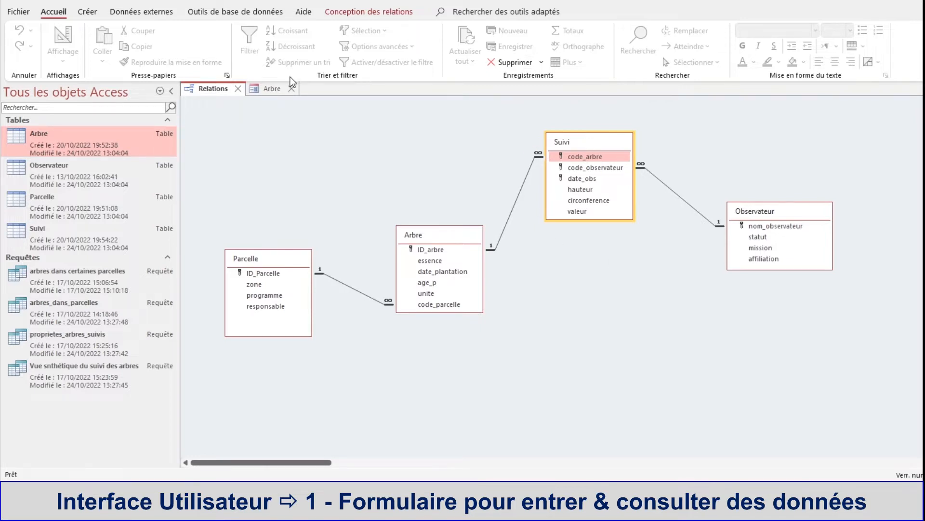
left_click(271, 89)
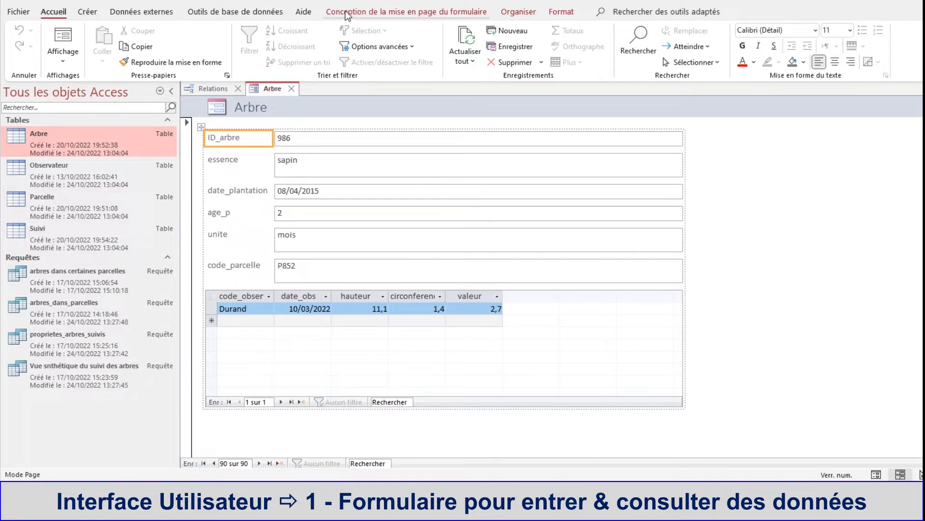
left_click(397, 10)
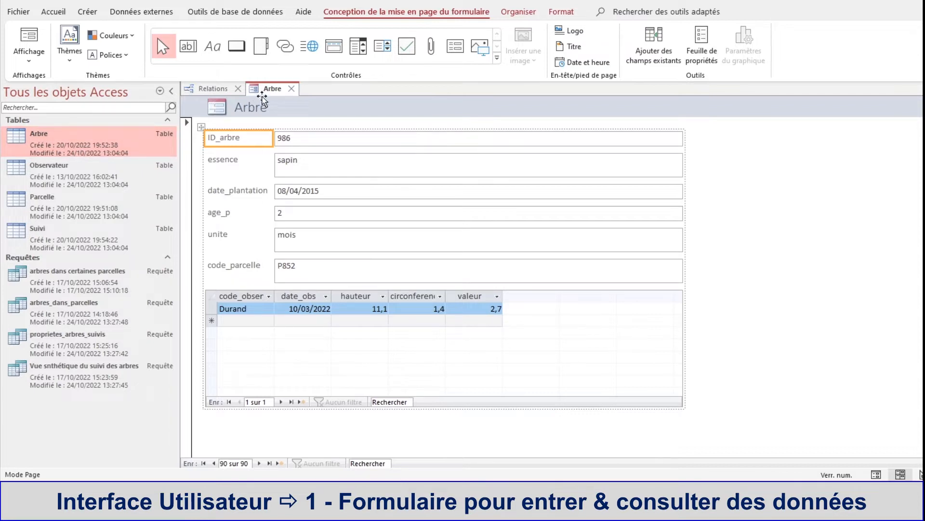
Step: Switch the Arbre form to Design view (Mode Création)
right_click(272, 93)
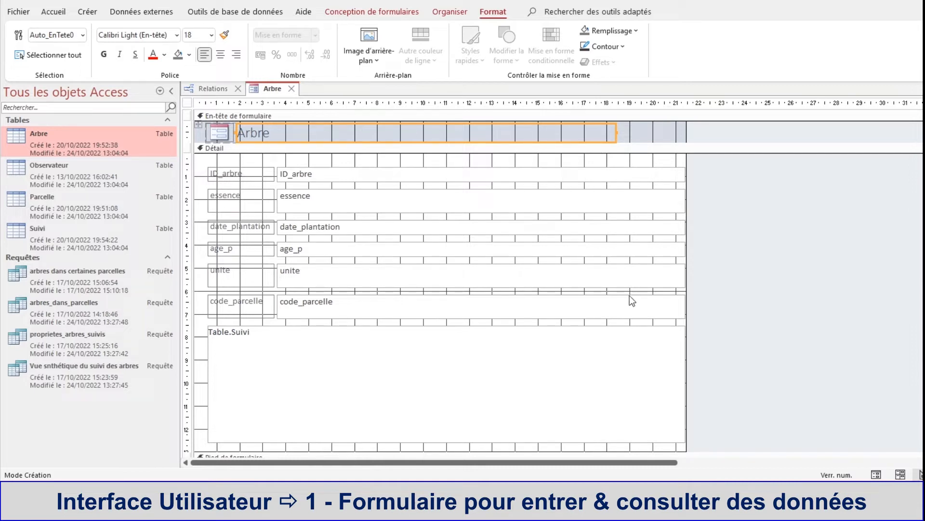
right_click(265, 91)
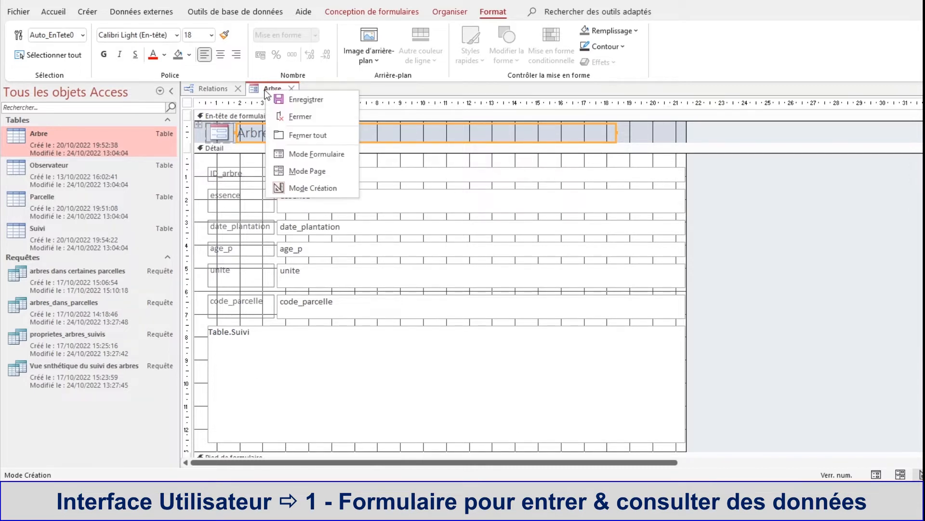
left_click(348, 374)
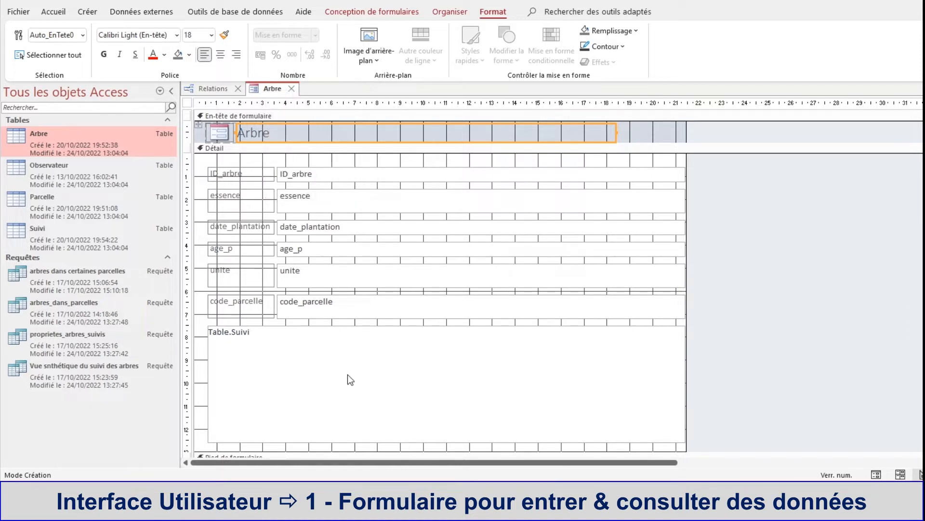
Step: Examine the form's field labels one by one, from ID_arbre down to code_parcelle
left_click(240, 174)
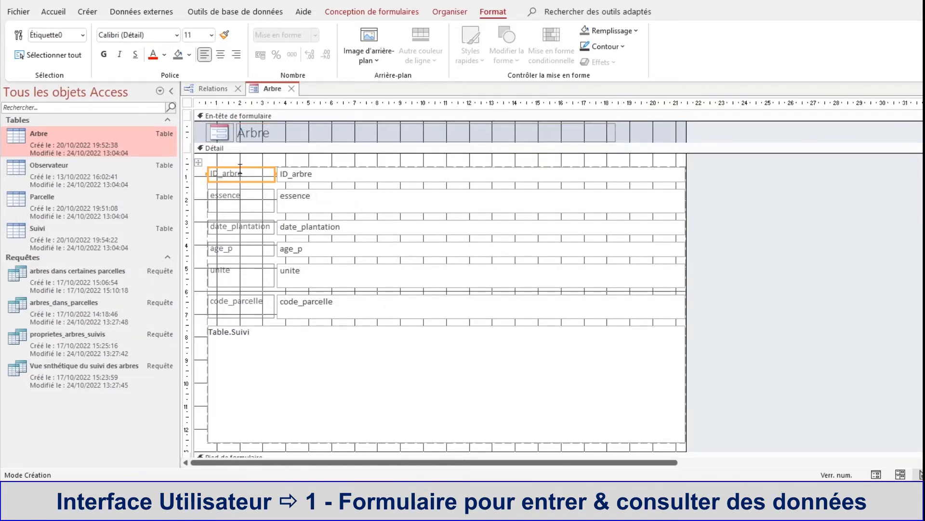
left_click(238, 195)
left_click(238, 224)
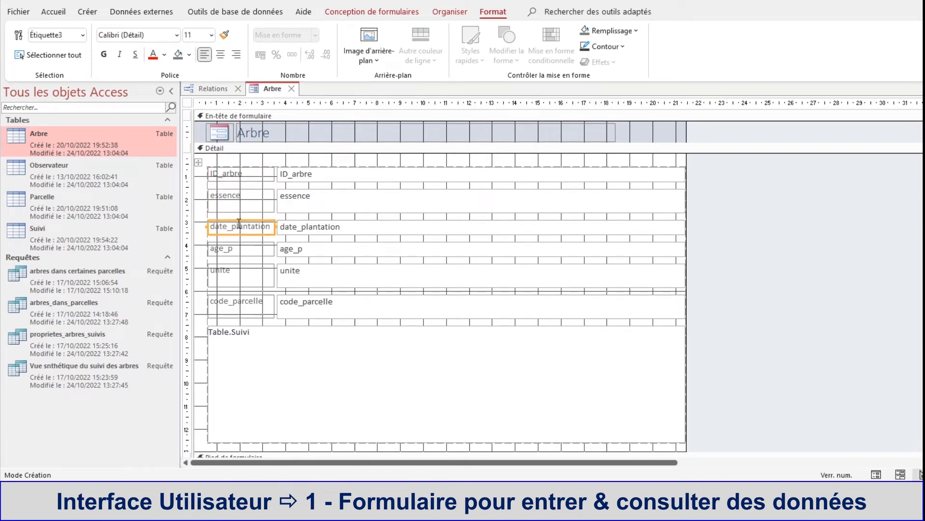
left_click(249, 254)
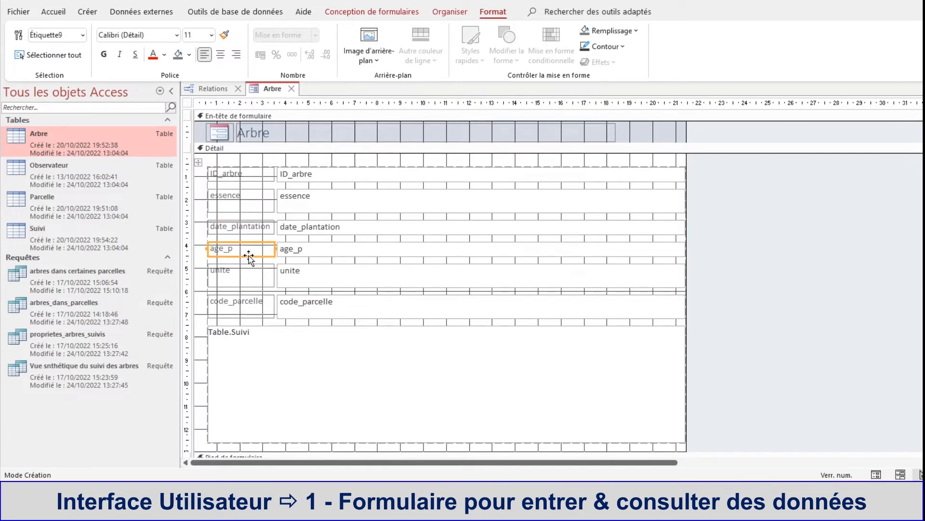
left_click(251, 278)
left_click(237, 309)
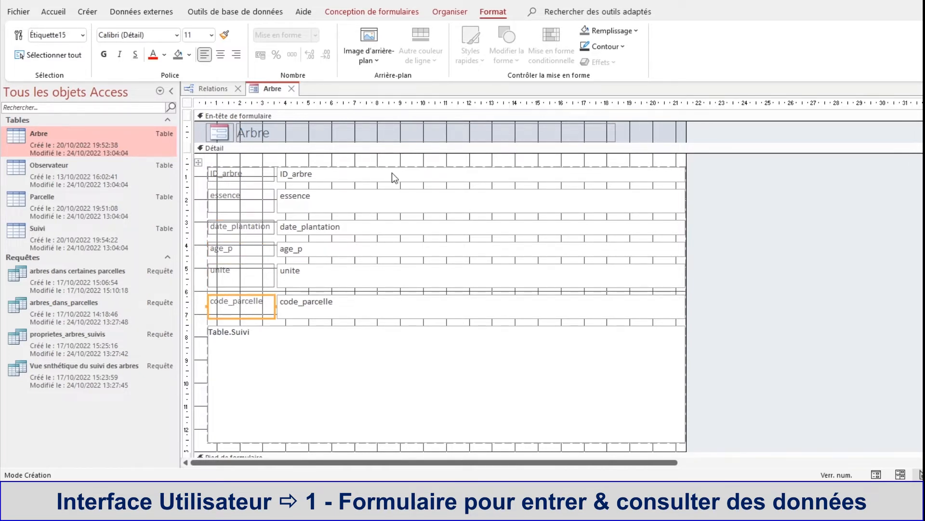
Step: Narrow the column of field boxes via ID_arbre so that it ends at about the 10 cm ruler mark
left_click(363, 173)
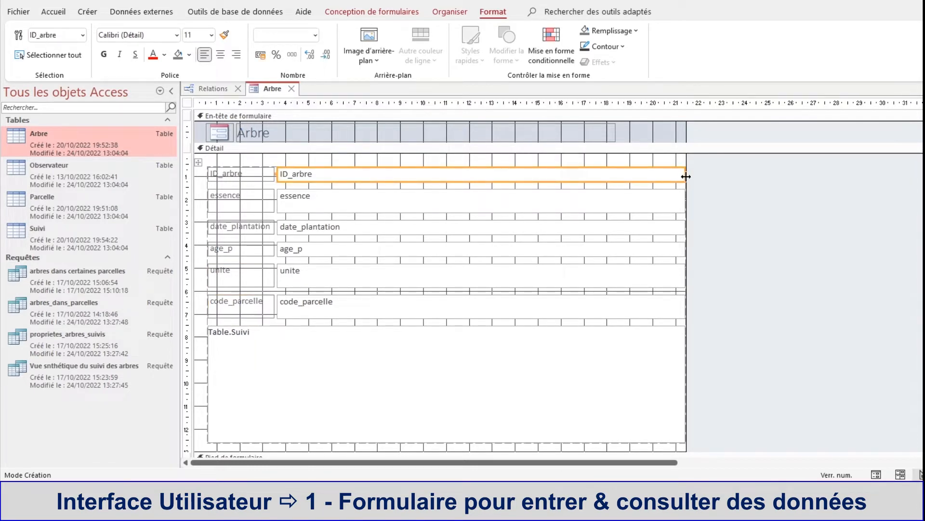
left_click_drag(685, 173, 420, 173)
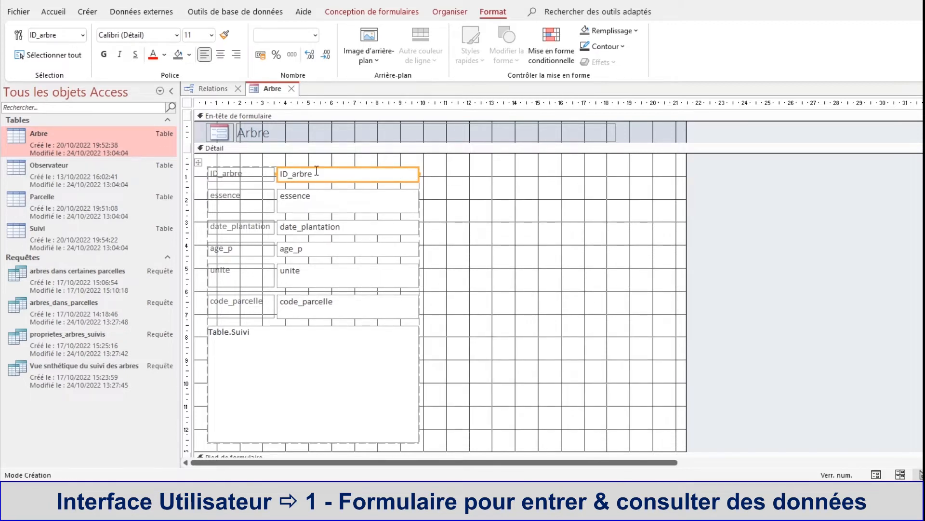
left_click(317, 195)
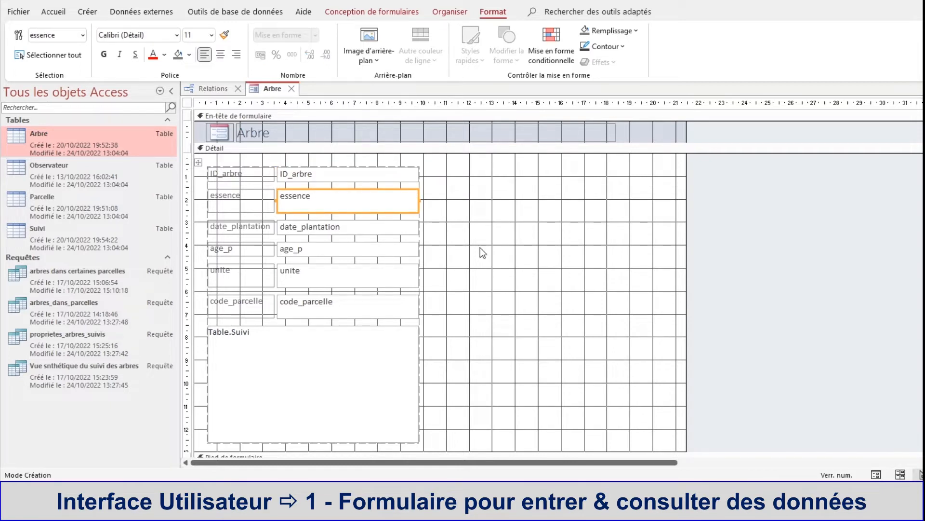
left_click(310, 130)
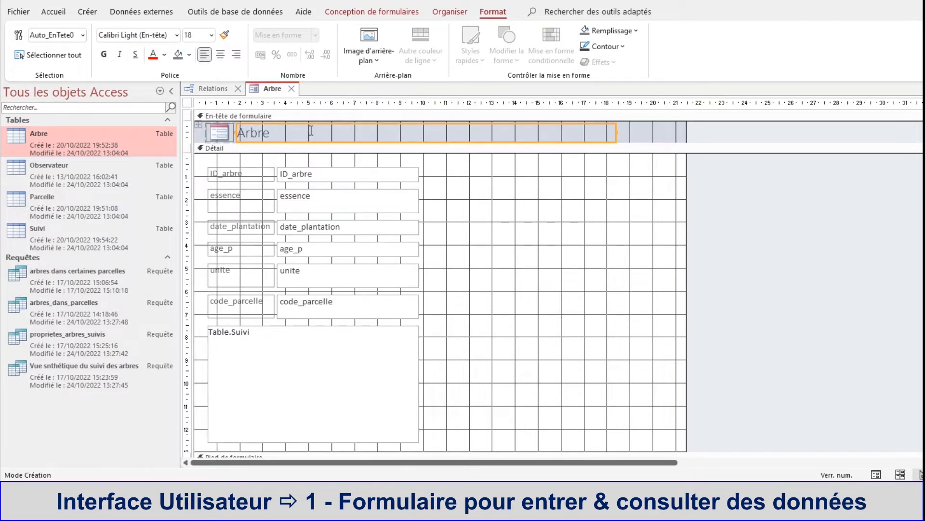
Step: Try to reduce the height of the Détail section by raising its lower edge
left_click(436, 450)
left_click_drag(428, 452, 429, 424)
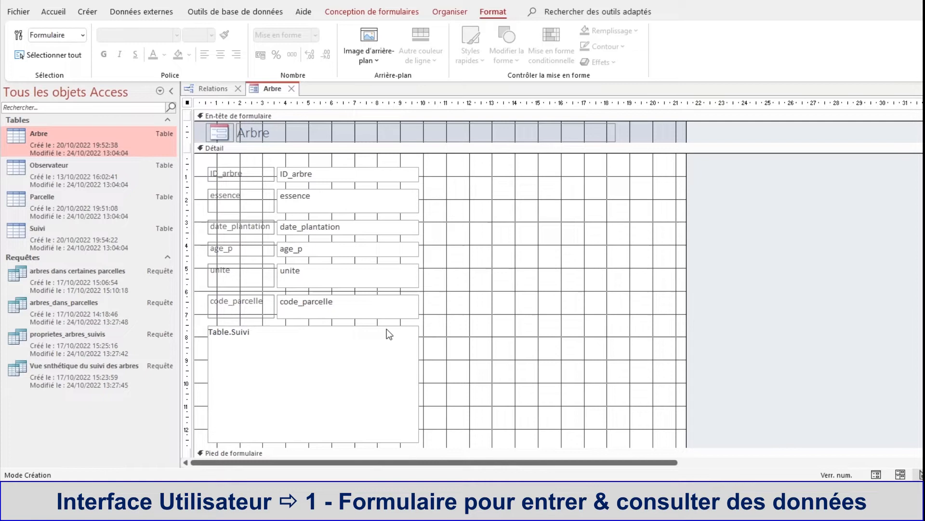
left_click(462, 337)
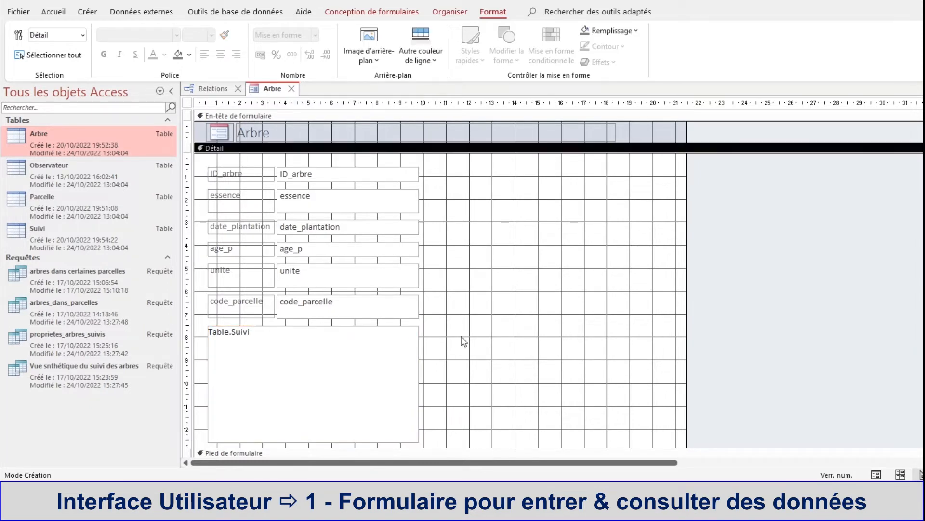
Step: Cut the Table.Suivi subform out of the Arbre form and shorten the emptied Détail section
right_click(380, 326)
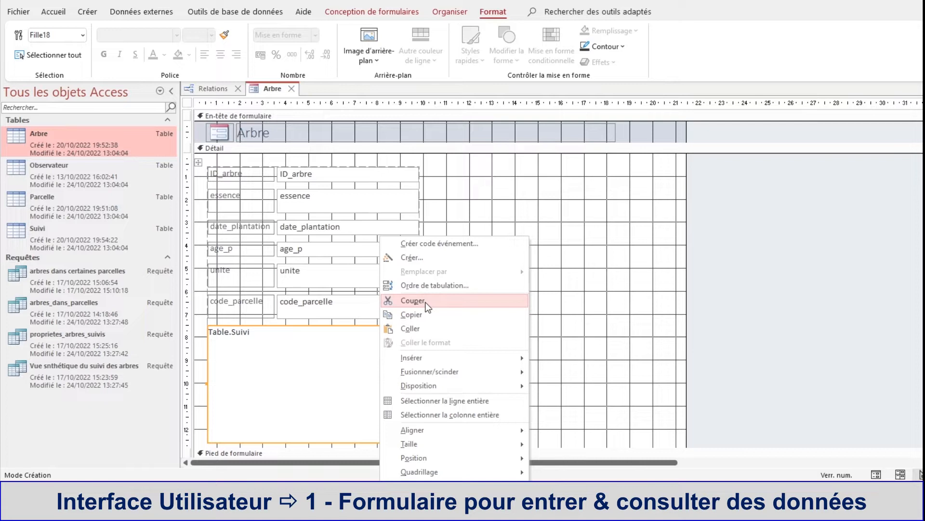
left_click(412, 300)
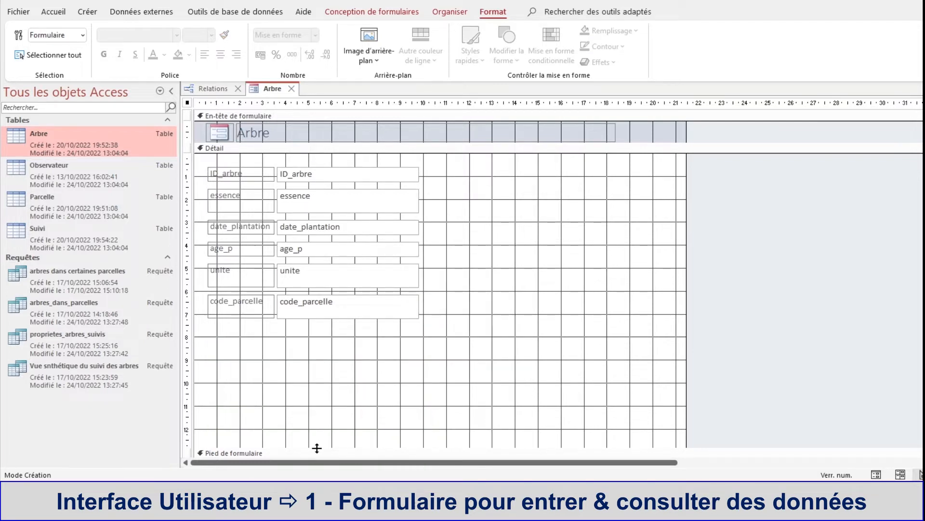
left_click_drag(316, 446, 326, 398)
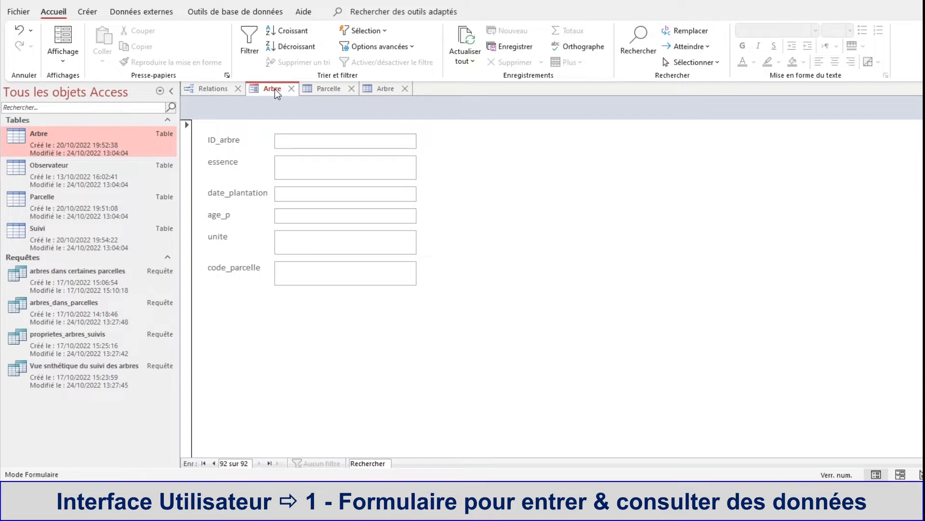
Step: Save the Arbre form under the name Data_Arbre
right_click(277, 92)
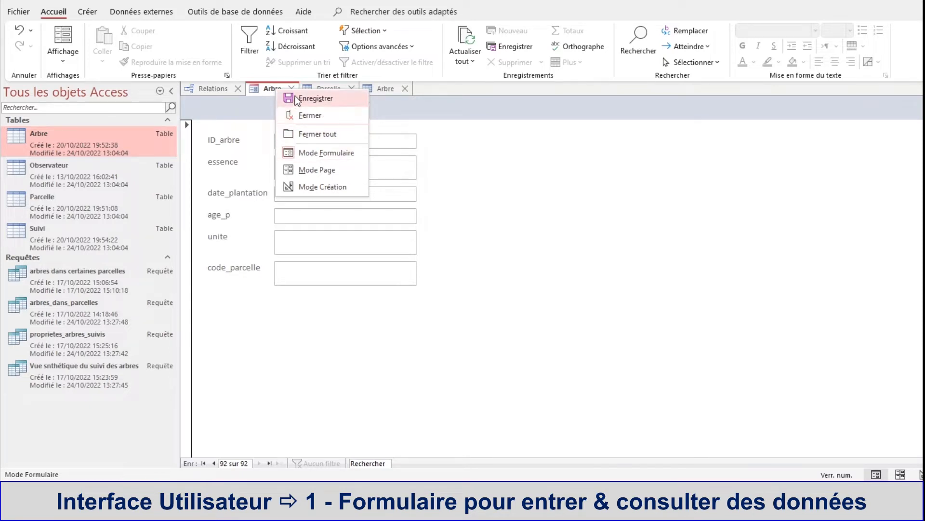
left_click(309, 98)
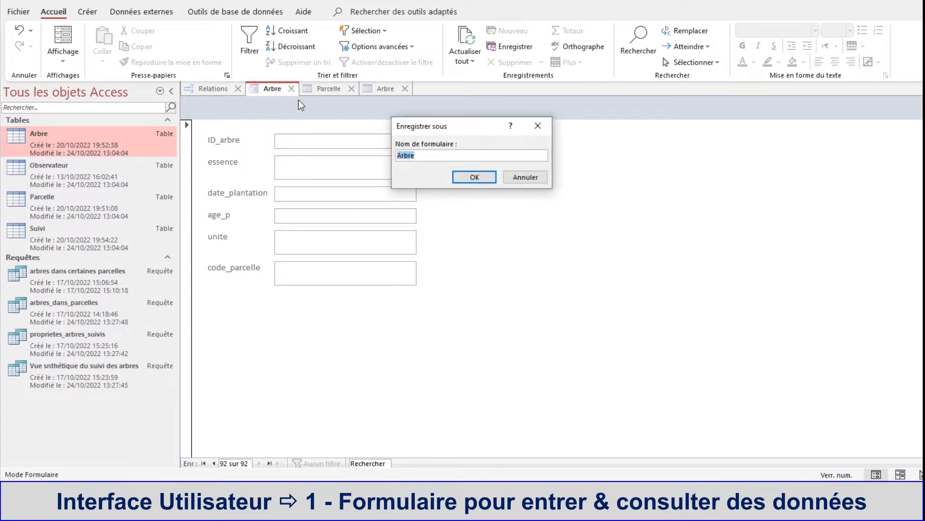
left_click(437, 155)
type("Entr")
key("BackSpace")
key("BackSpace")
key("BackSpace")
key("BackSpace")
type("Data_")
left_click(474, 177)
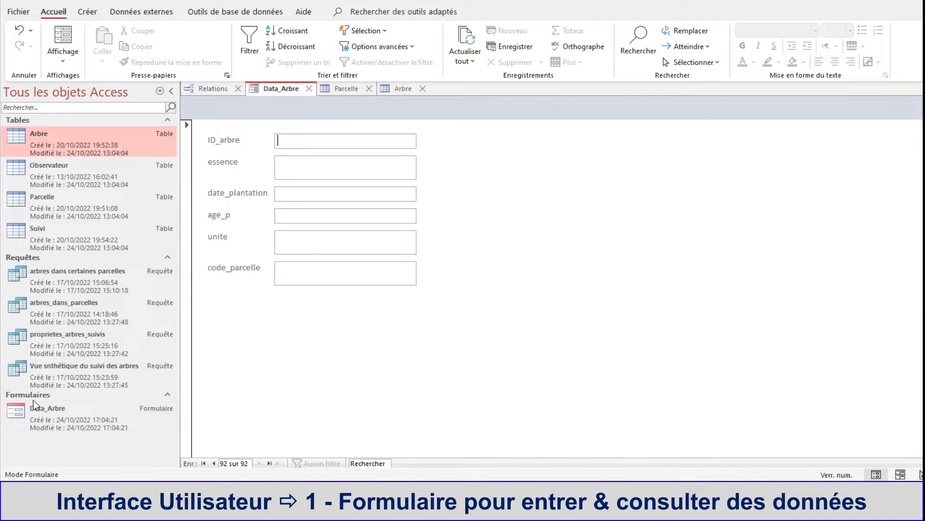
Step: Close the Data_Arbre form, the Arbre and Parcelle tables and the Relations window, and reopen the Data_Arbre form
left_click(309, 90)
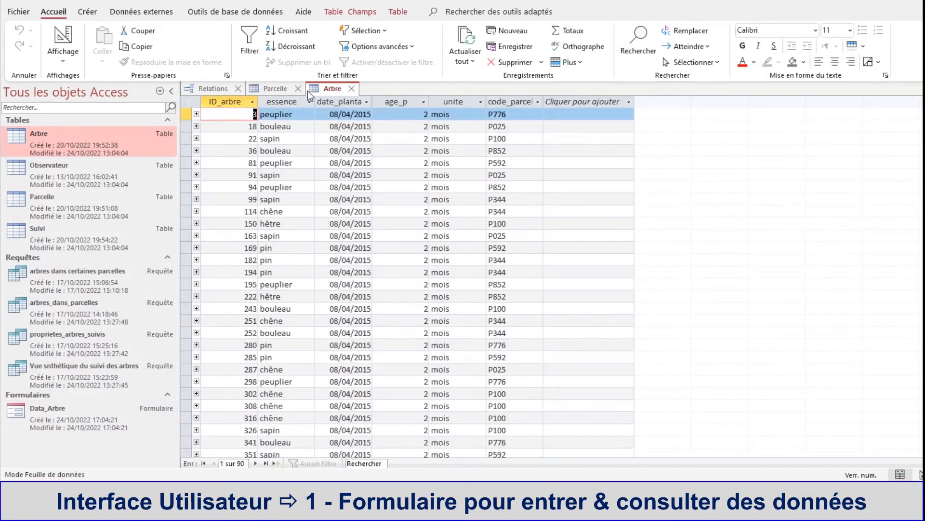
left_click(351, 90)
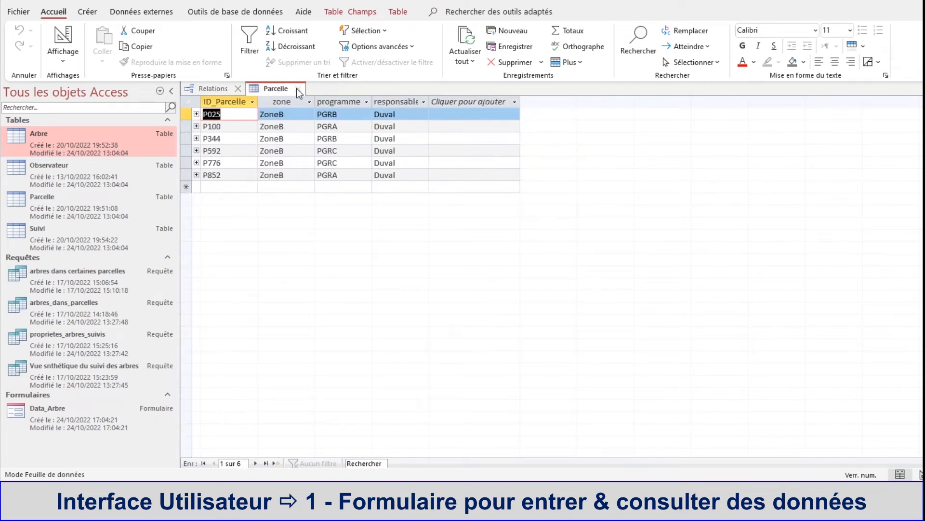
left_click(299, 89)
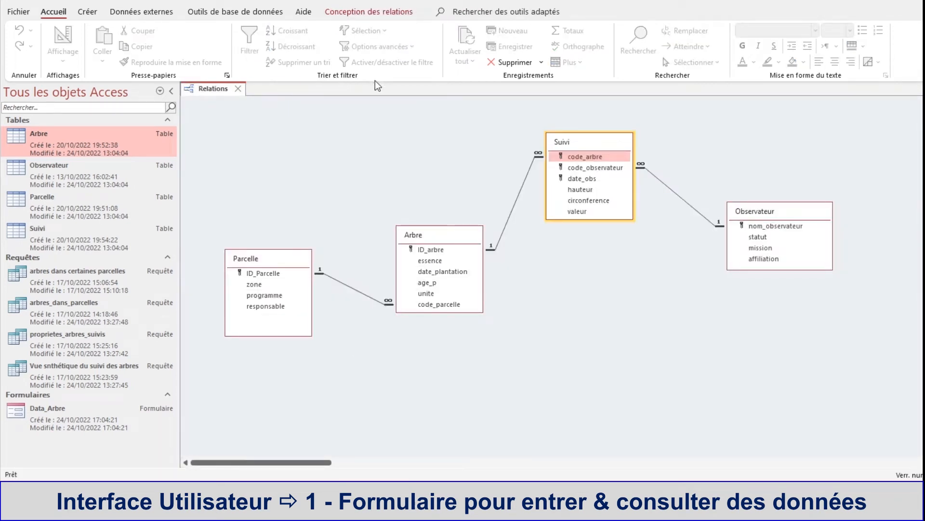
left_click(238, 89)
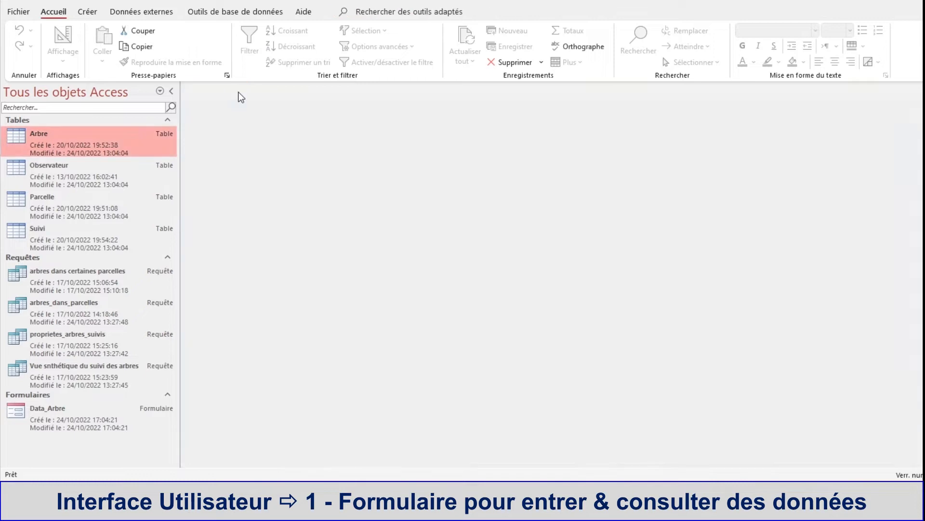
double_click(42, 417)
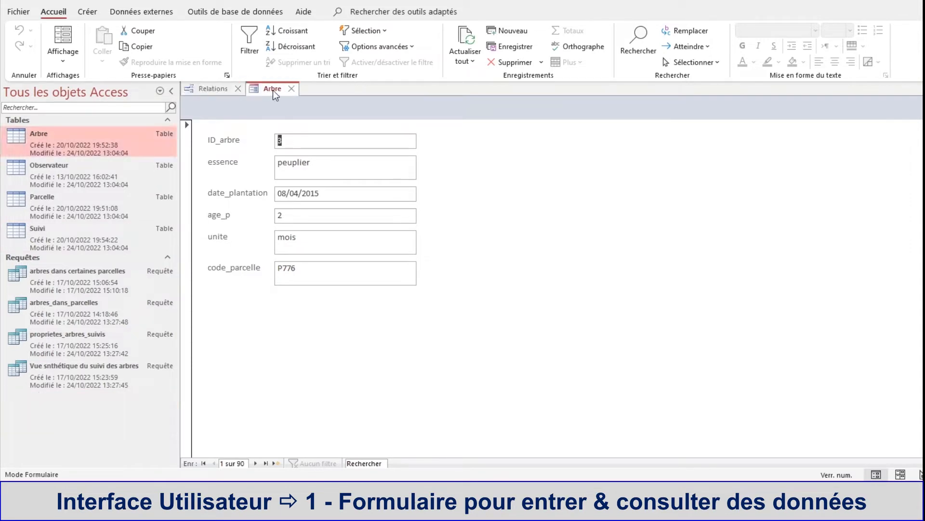
Step: Start a new record in the form with ID_arbre 222 and essence être
left_click(296, 138)
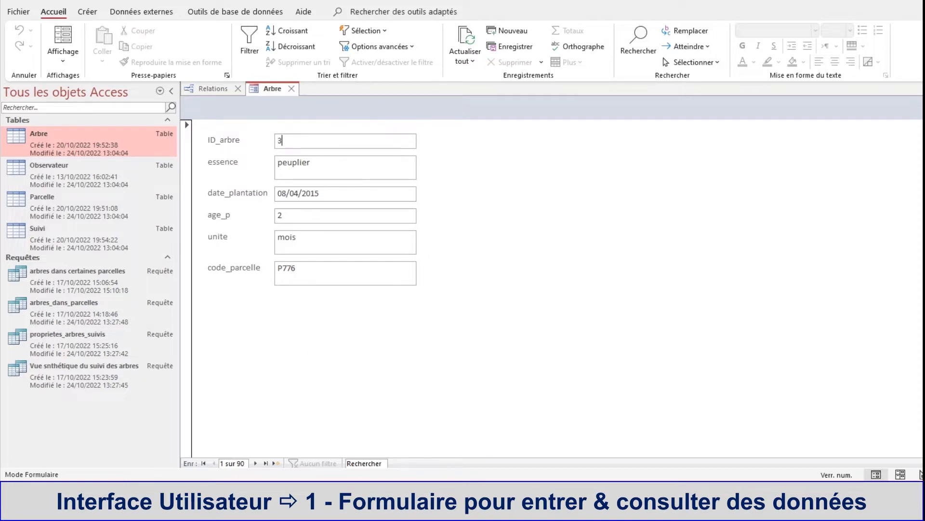
left_click(275, 463)
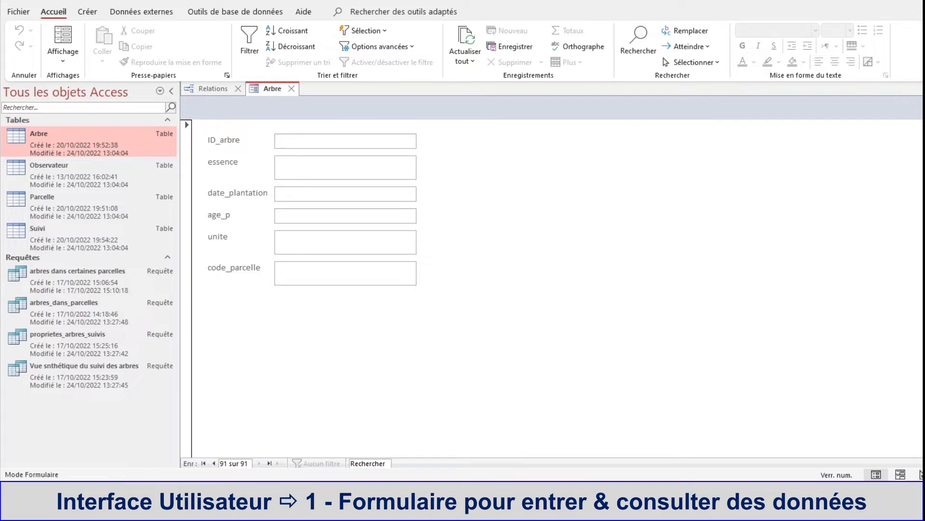
type("222")
left_click(284, 169)
type("être")
Step: Set the new record's date_plantation to 06/04/2022 using the date picker
left_click(289, 195)
left_click(424, 192)
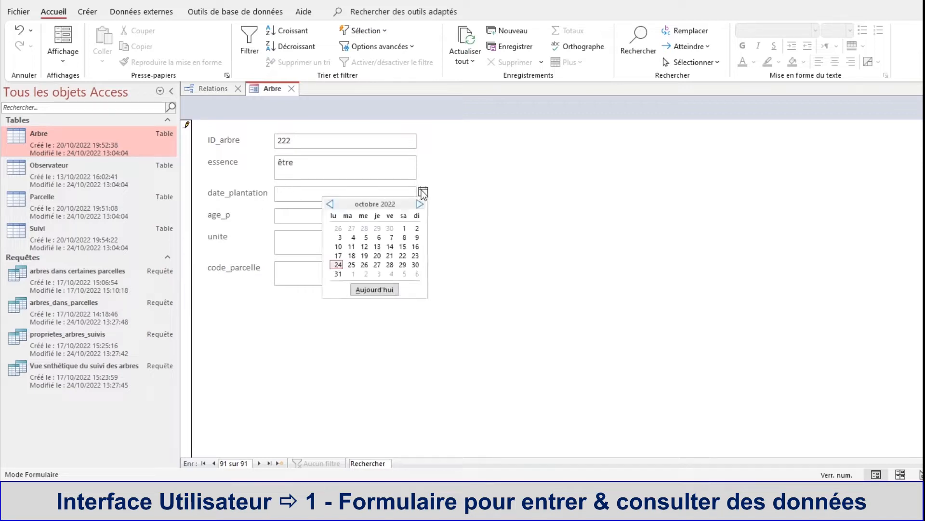
left_click(330, 203)
left_click(330, 204)
left_click(330, 204)
left_click(330, 204)
left_click(330, 204)
left_click(330, 204)
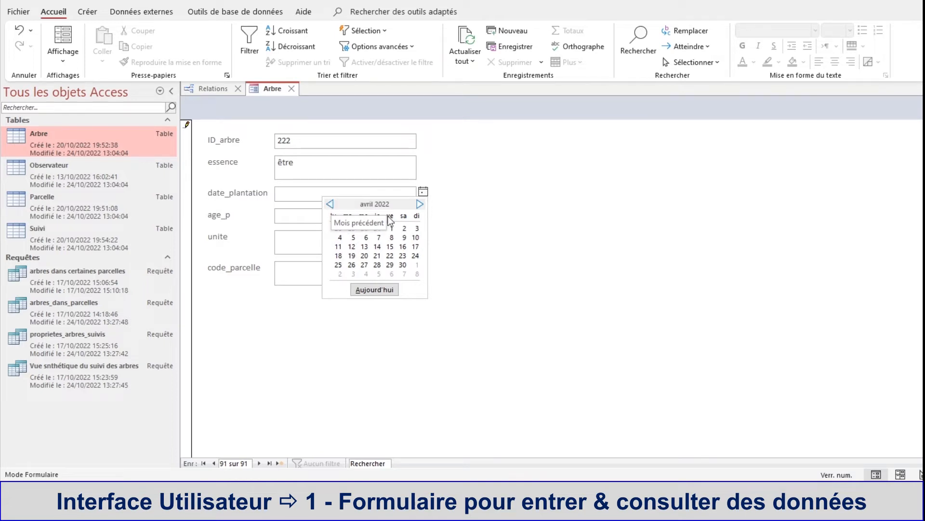
left_click(366, 237)
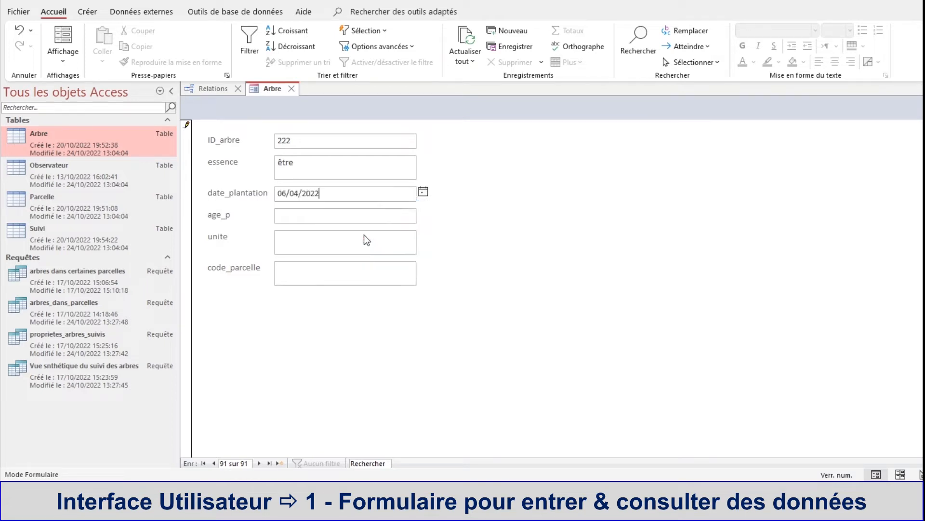
Step: Enter 1 as age_p and semaine(s) as unite for the new record
left_click(293, 222)
type("11")
key("BackSpace")
type("emaine(s)")
Step: Look up the existing plot codes in the Parcelle table and enter P344 as the new record's code_parcelle
left_click(311, 272)
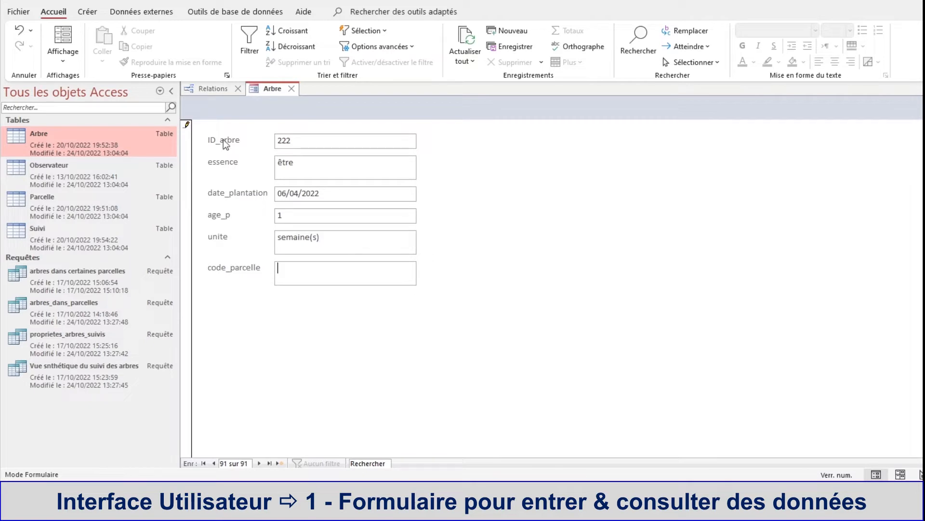
left_click(57, 206)
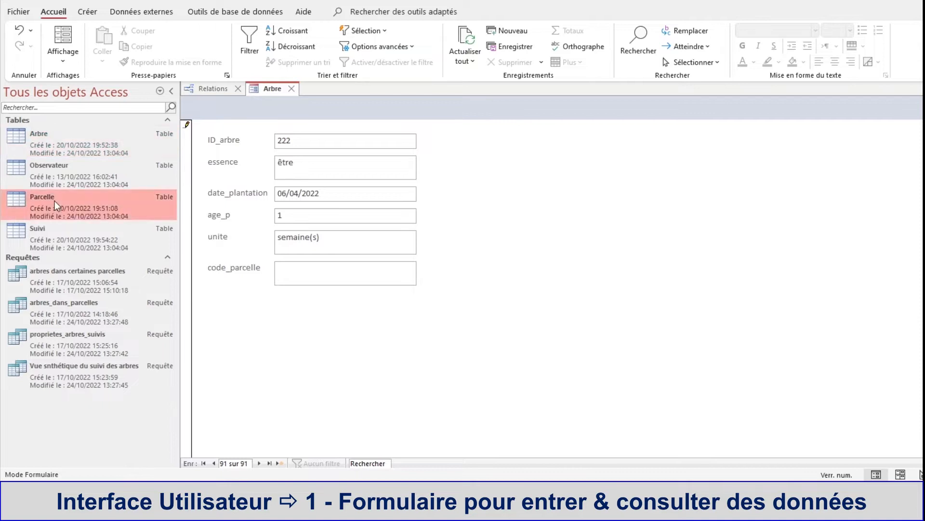
double_click(57, 206)
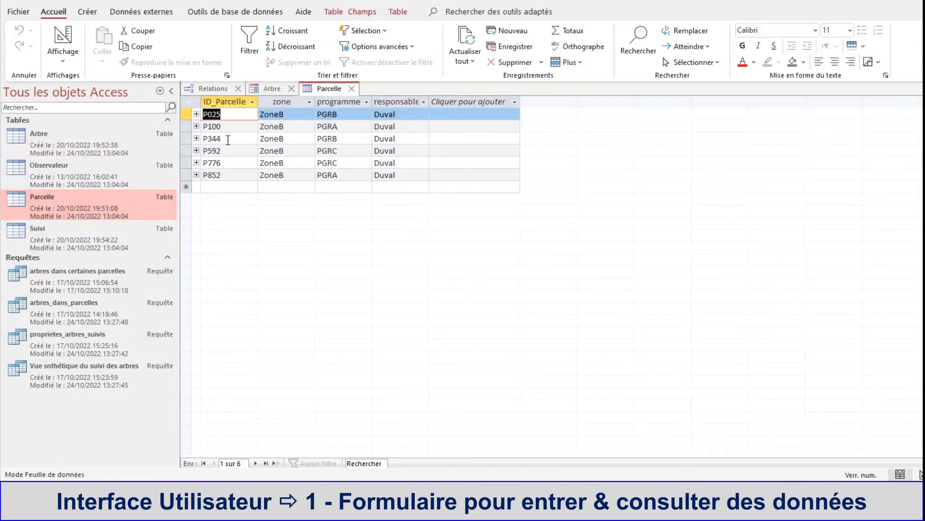
left_click(255, 91)
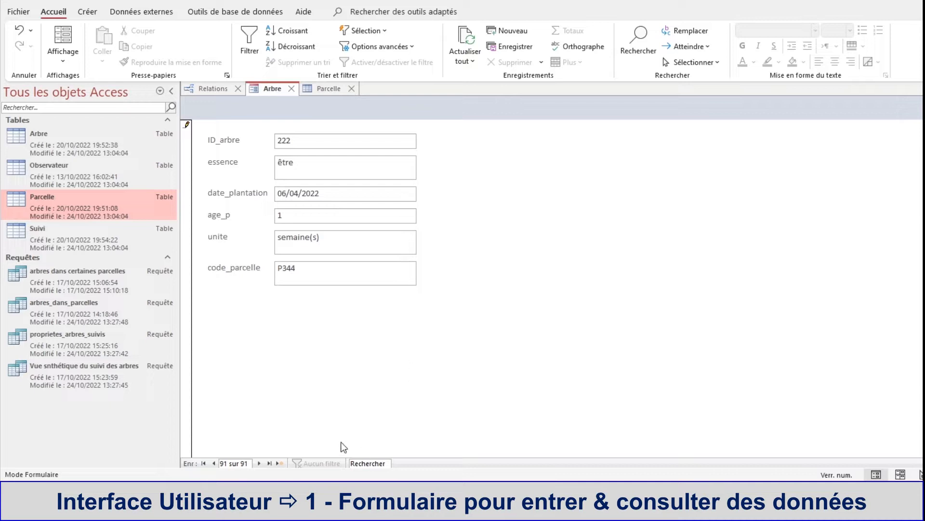
Step: Save the new record, setting its ID_arbre to 223 after checking the identifiers already used in the Arbre table
left_click(270, 463)
left_click(546, 333)
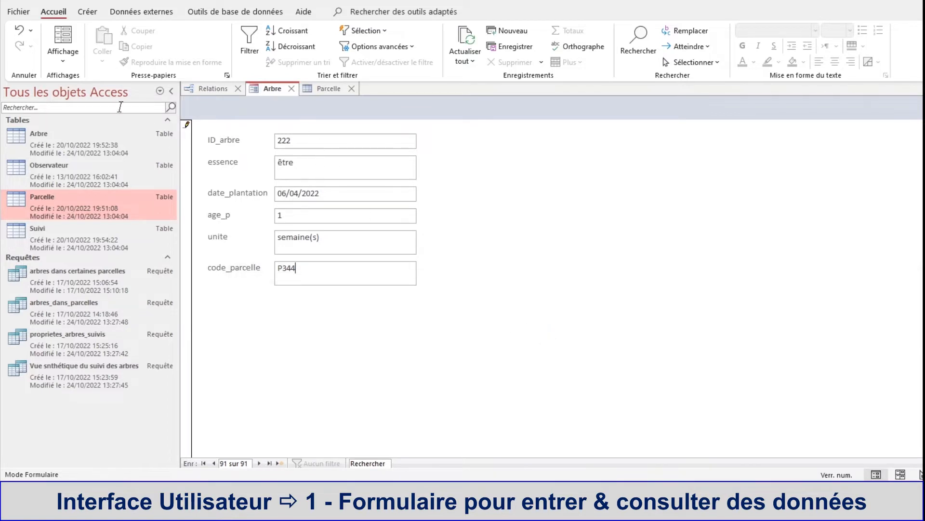
double_click(38, 139)
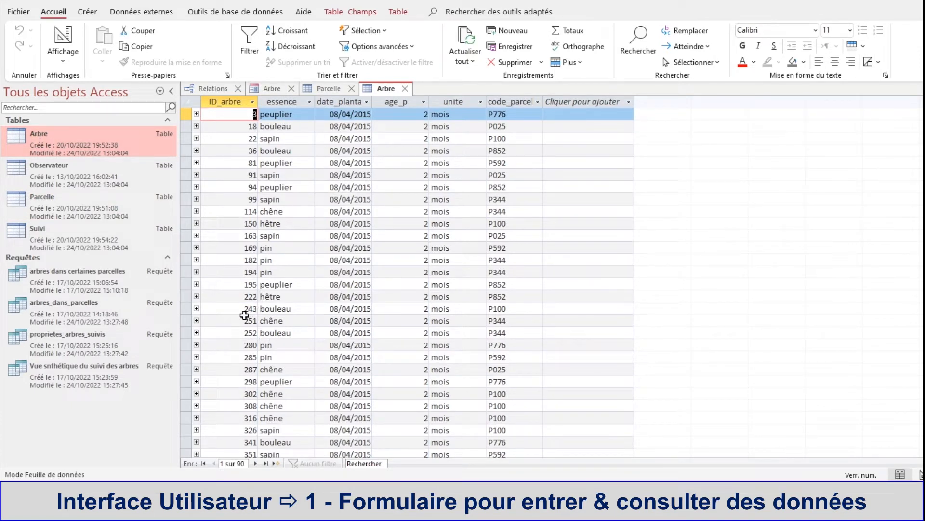
left_click(285, 89)
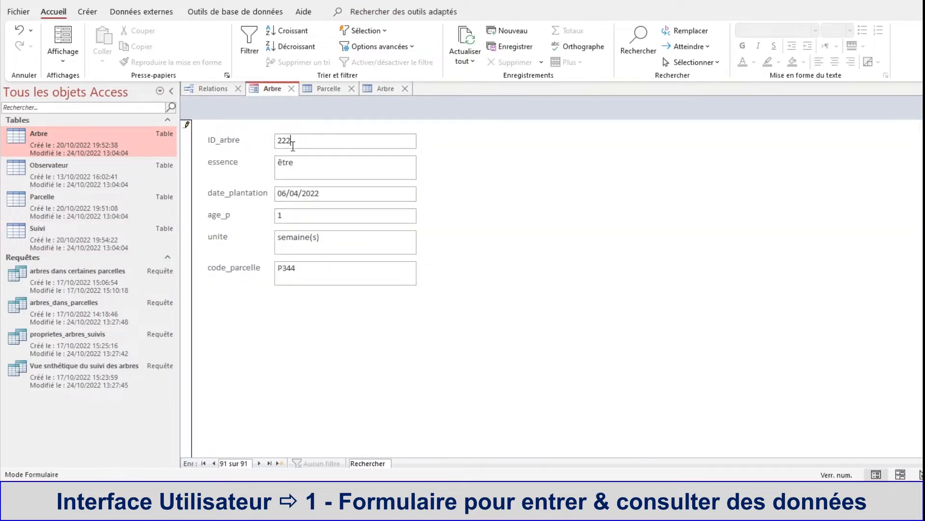
type("3")
left_click(279, 463)
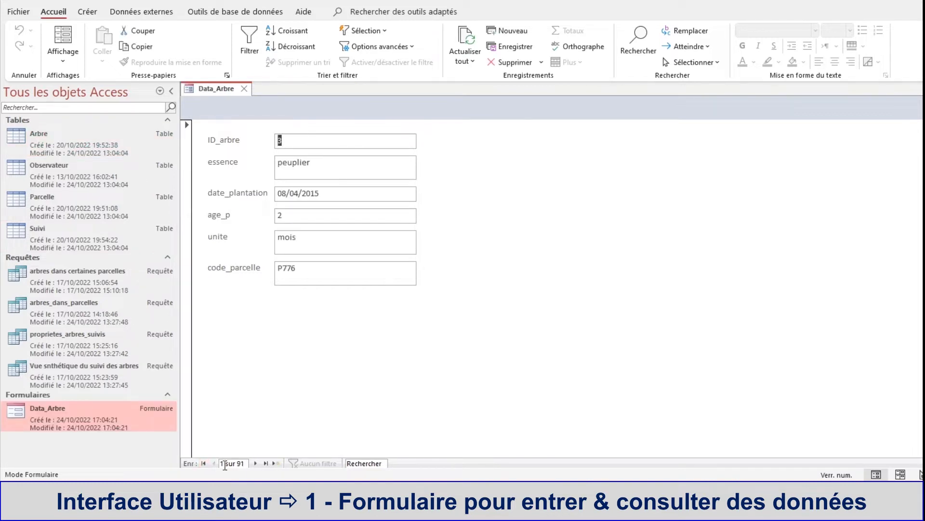
Step: Browse forward through the records in the Data_Arbre form up to the newly added tree 223
left_click(256, 463)
left_click(257, 464)
left_click(257, 464)
left_click(256, 464)
left_click(257, 463)
left_click(256, 462)
left_click(256, 461)
left_click(256, 461)
left_click(257, 464)
left_click(257, 463)
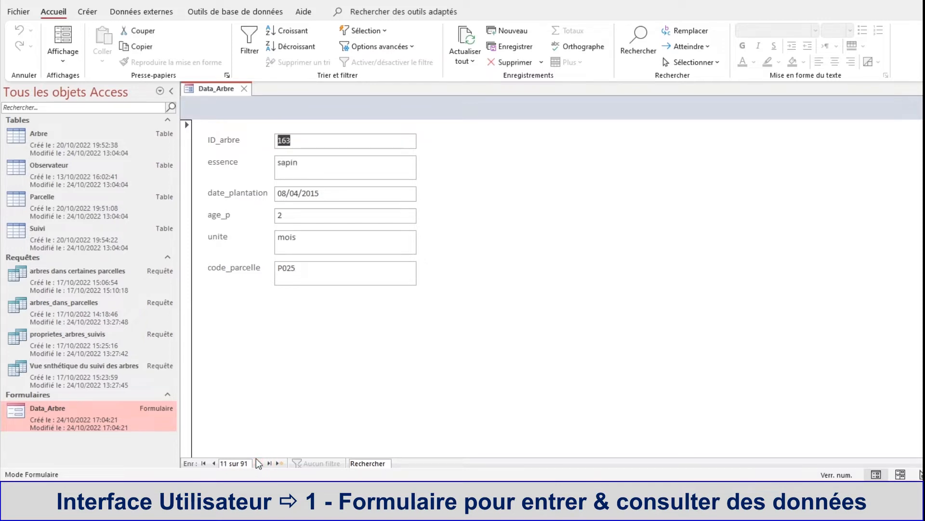
left_click(259, 464)
left_click(259, 464)
left_click(259, 463)
left_click(260, 463)
left_click(259, 463)
left_click(259, 464)
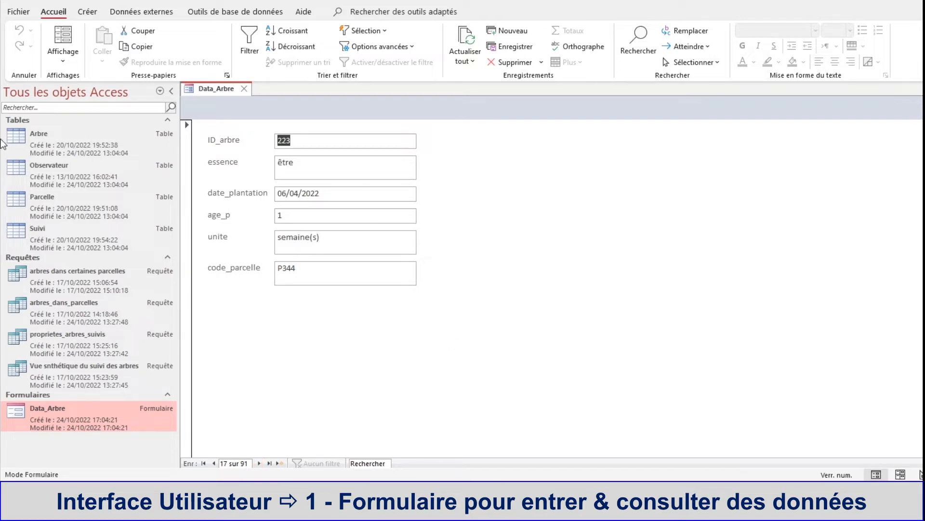
Step: Check the row for tree 223 in the Arbre table against the Data_Arbre form, and close the table
double_click(28, 147)
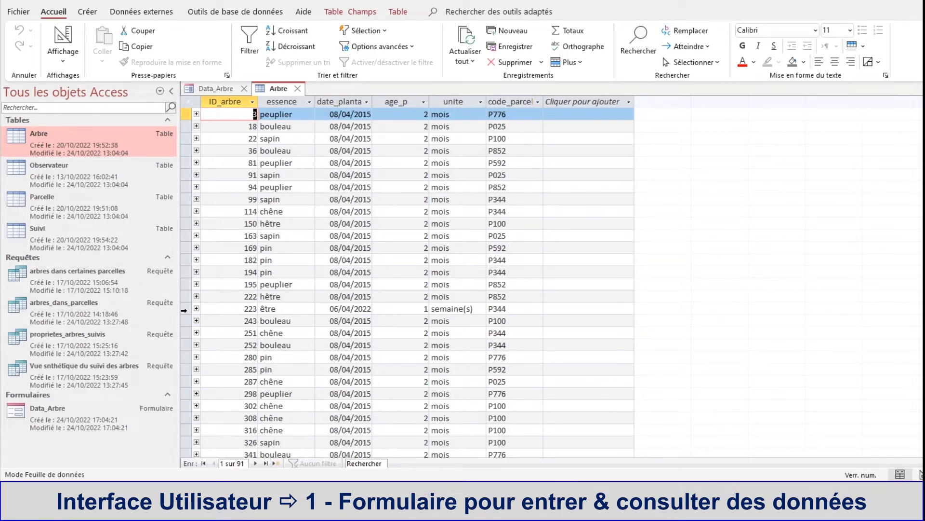
left_click(188, 310)
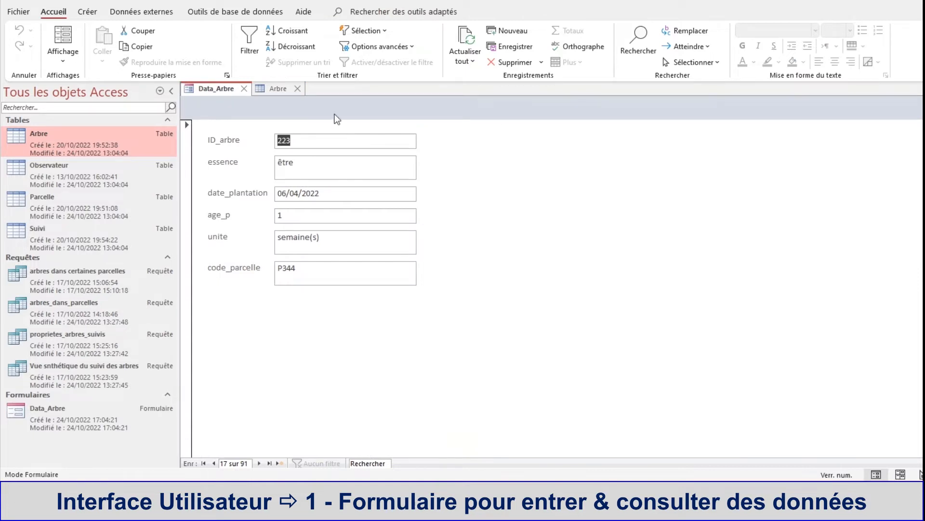
left_click(268, 91)
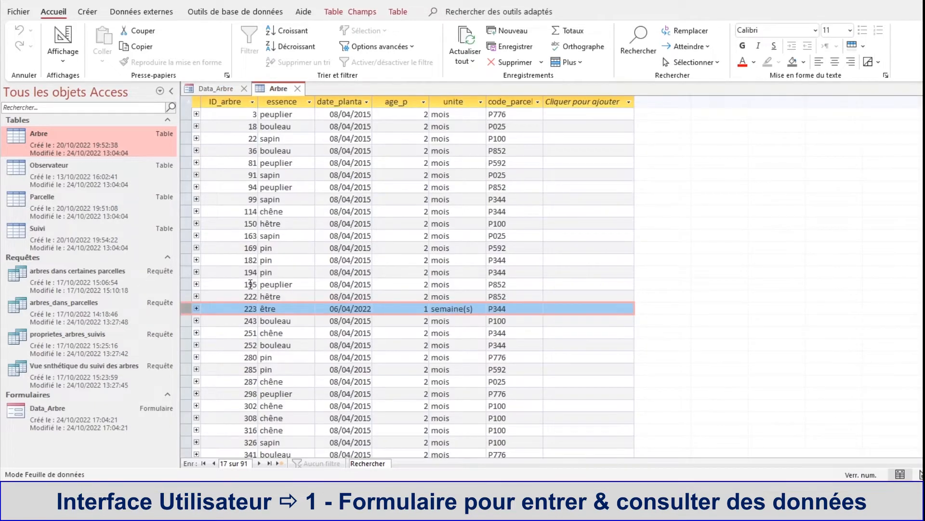
scroll(250, 284, "down", 15)
scroll(250, 284, "down", 14)
scroll(248, 279, "up", 20)
left_click(300, 88)
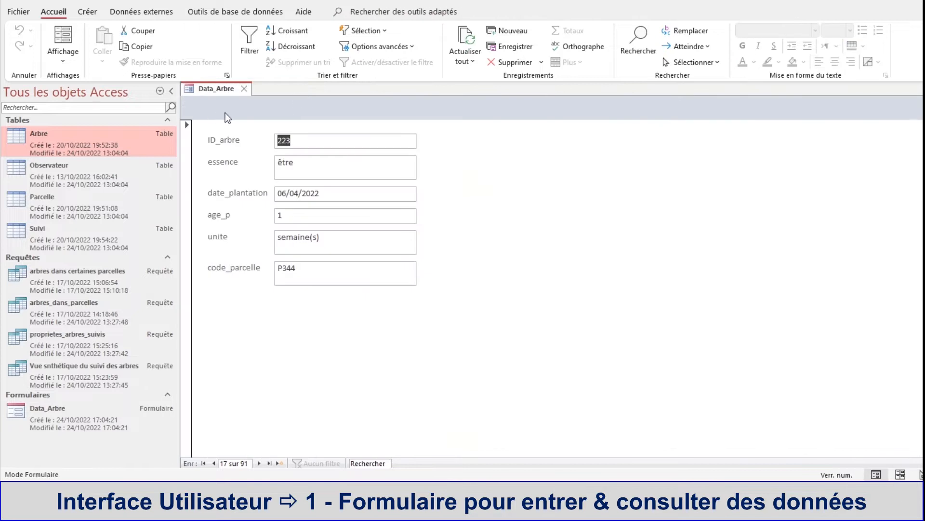
Step: View the Data_Arbre form in design view and return to the first record in form view
right_click(213, 92)
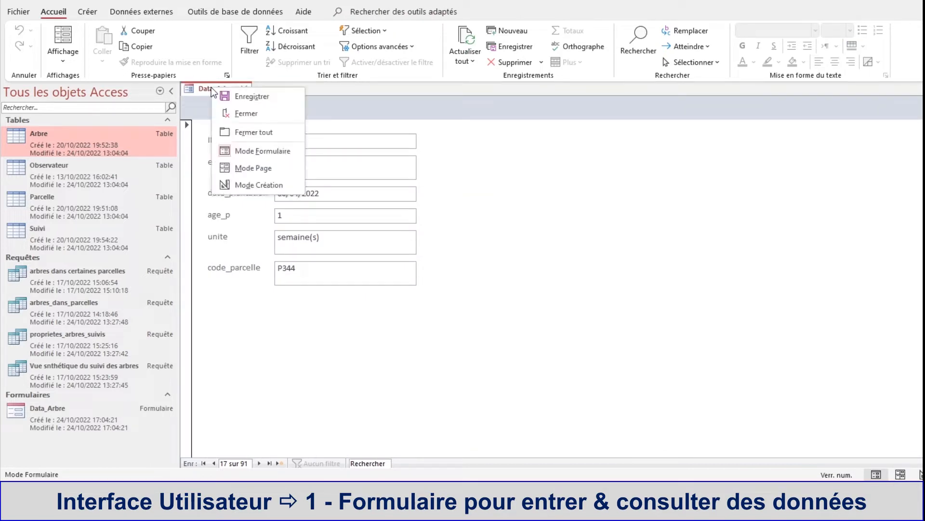
left_click(267, 186)
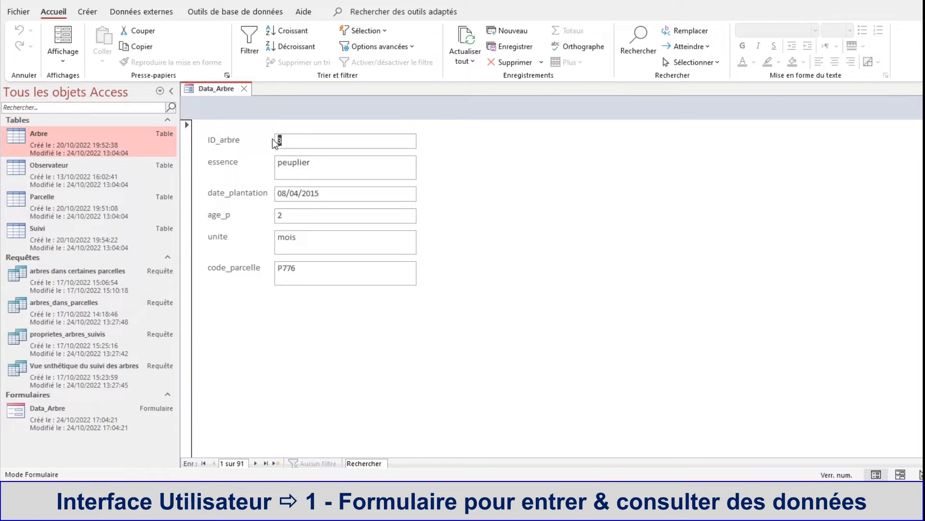
left_click(289, 142)
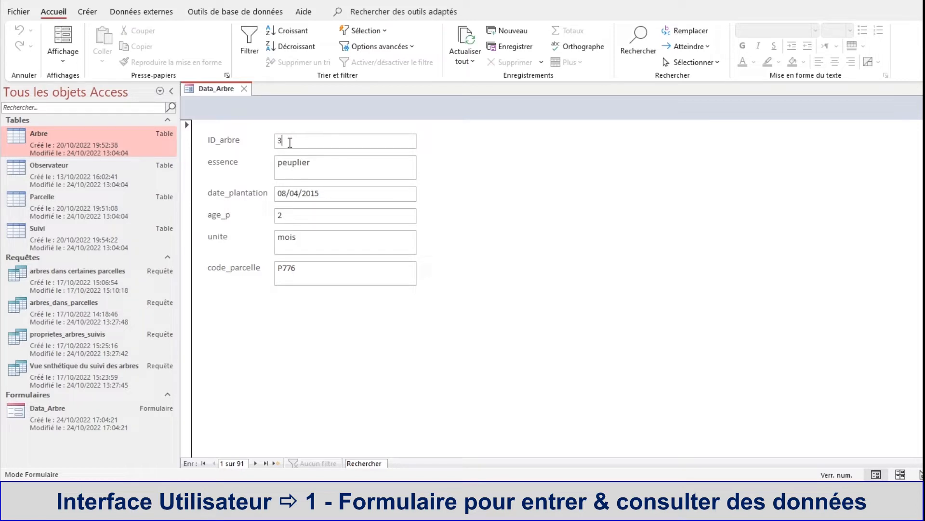
Step: In design view, add a label about 18 cm wide across the form header reading "Formulaire d'Entrée des donnés des Arbres"
right_click(212, 94)
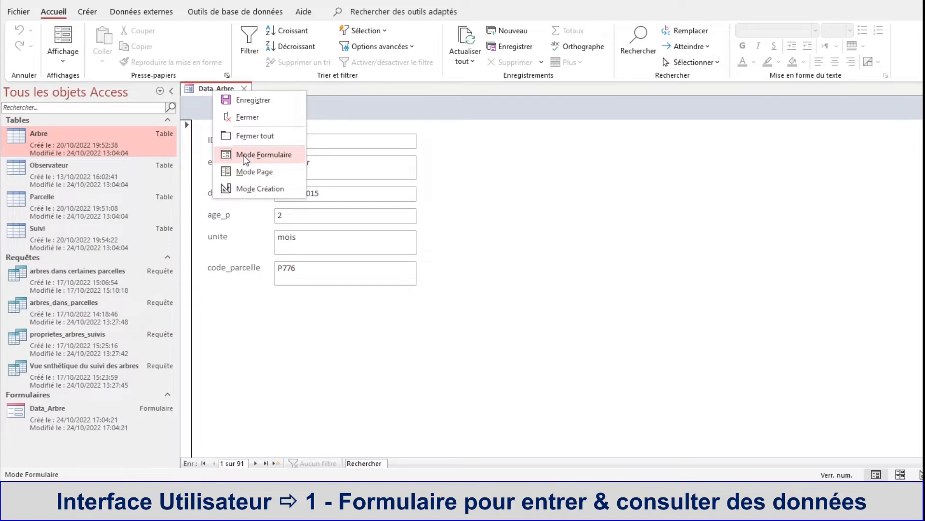
left_click(256, 188)
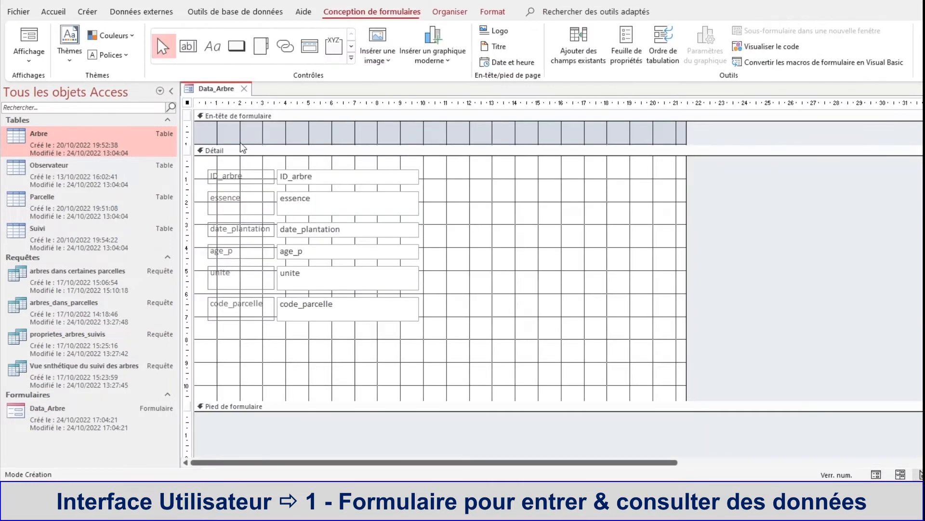
left_click(210, 54)
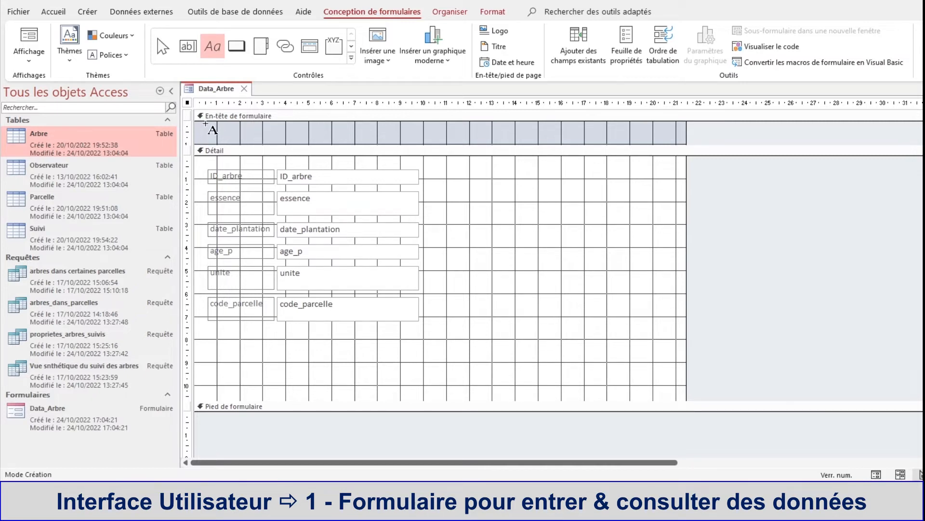
left_click_drag(205, 126, 623, 144)
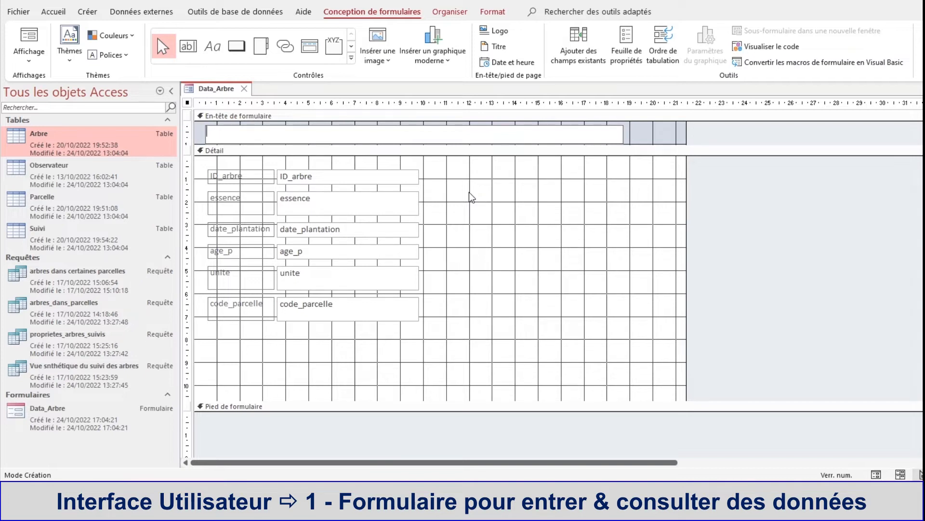
type("Formulaire d'Entrée des donné")
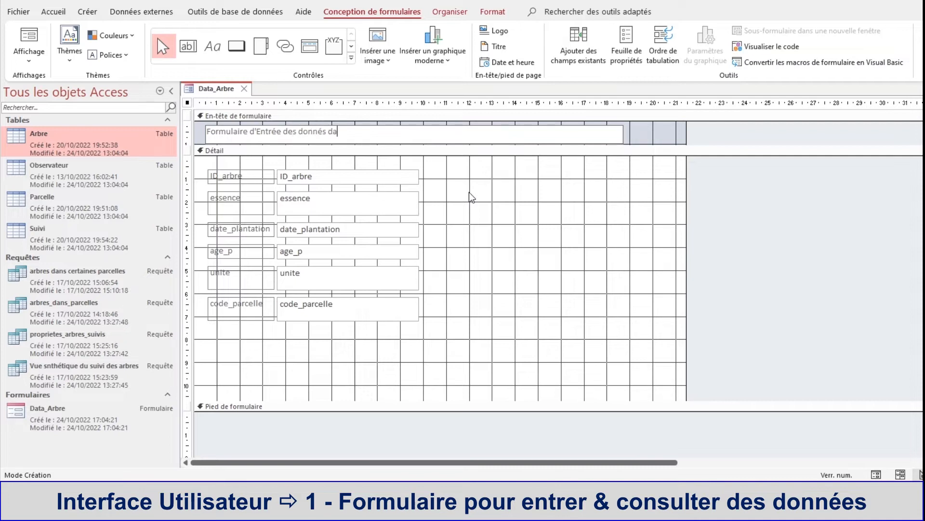
type("s des Arbres")
Step: Reword the header label as "Formulaire d'Entrée des informations concerant les Arbres"
left_click_drag(299, 132, 330, 133)
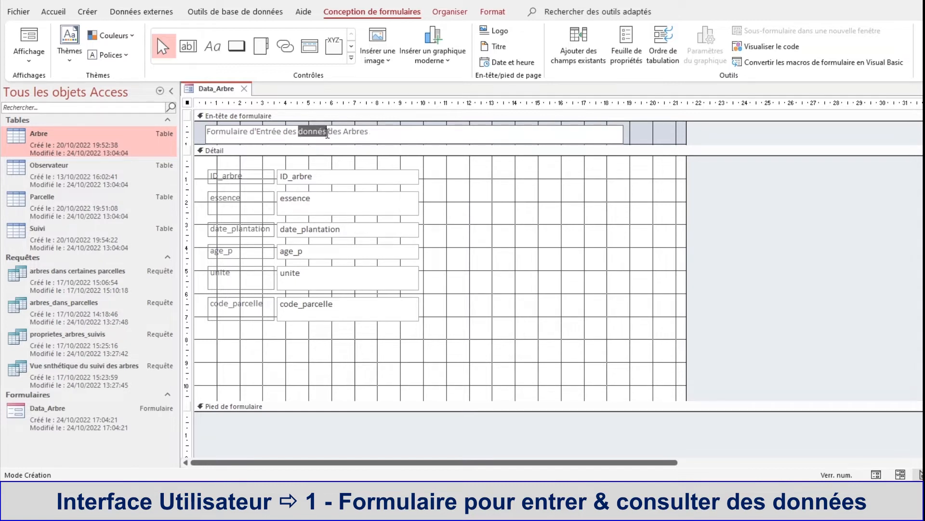
type("informati")
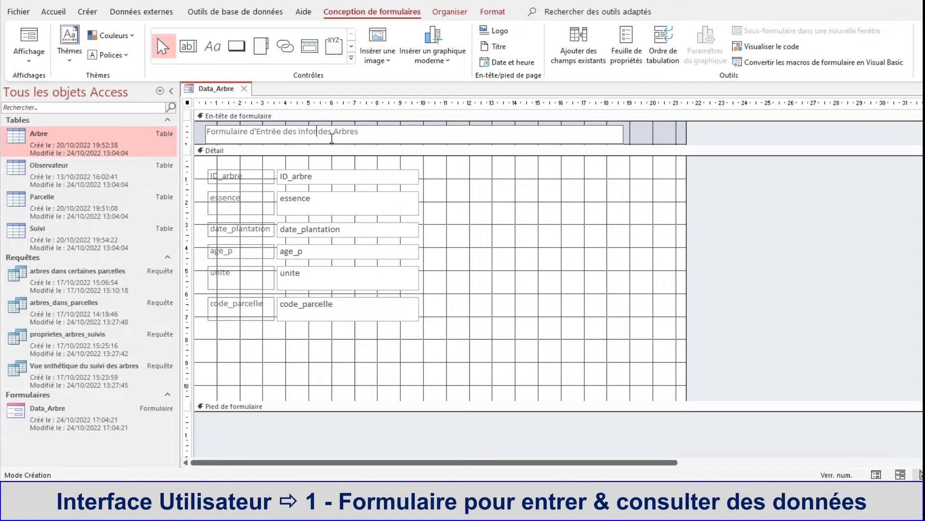
type("ons cond")
type("erant")
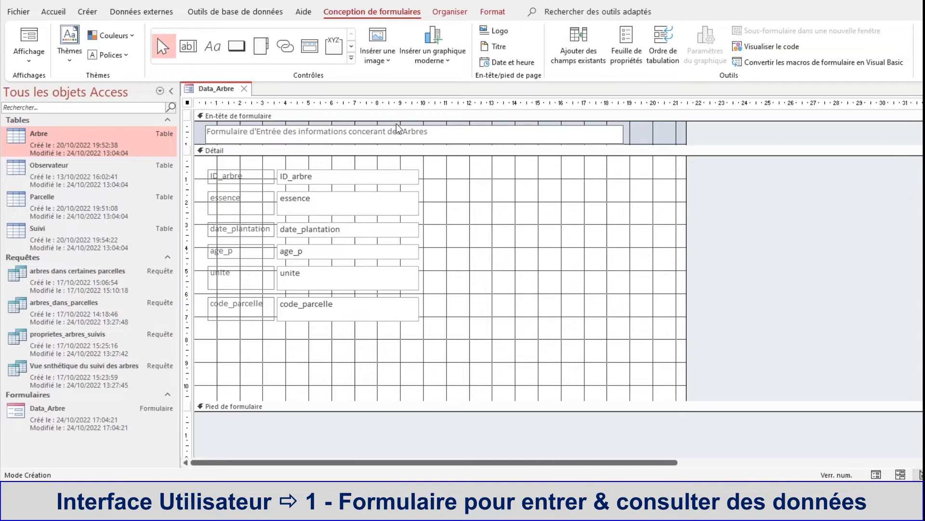
key("Delete")
type("l")
Step: Format the header label's text as bold, automatic black and size 16
left_click_drag(208, 131, 425, 133)
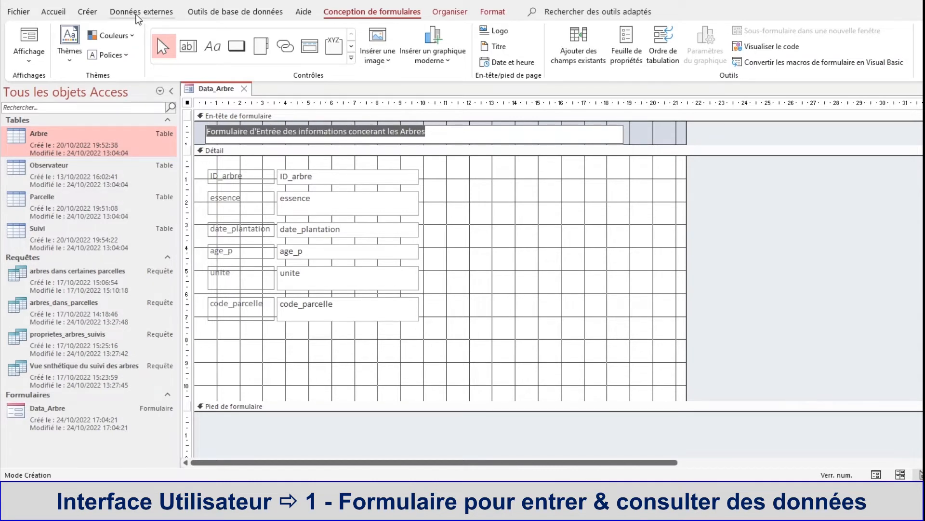
left_click(52, 12)
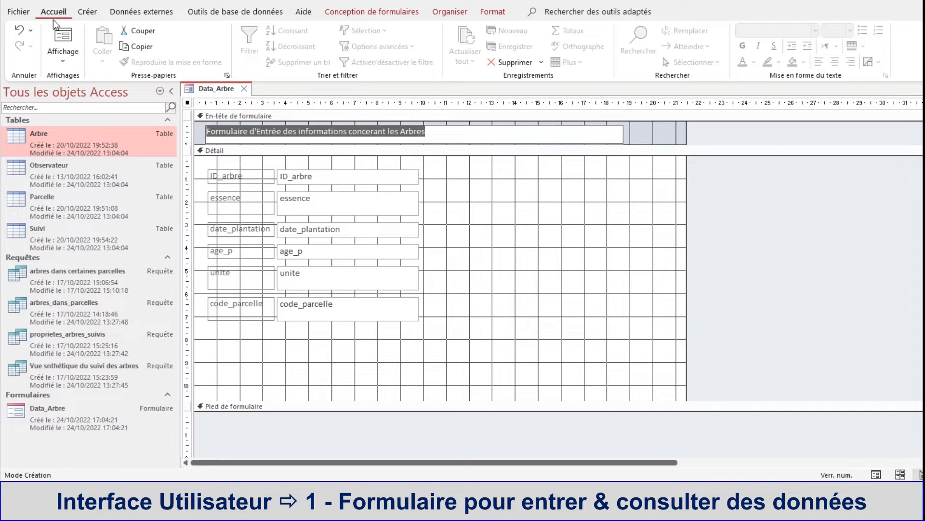
left_click(441, 125)
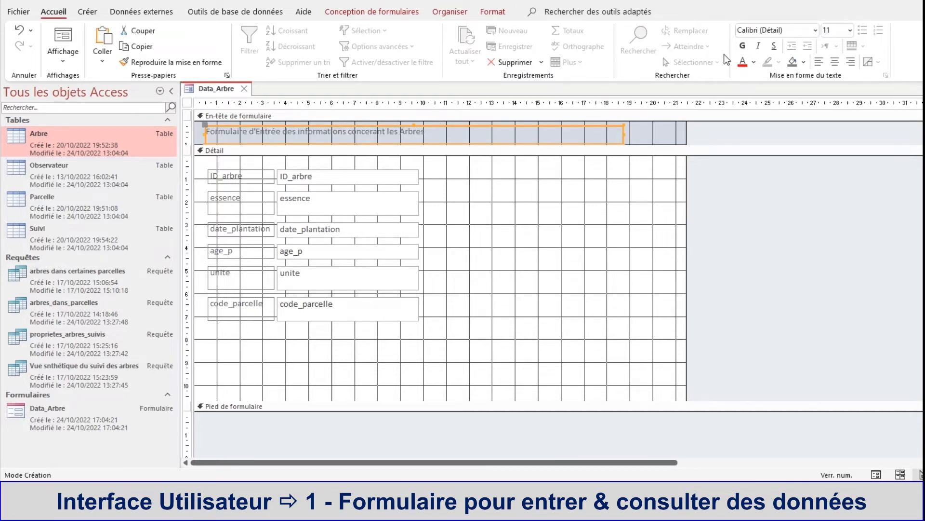
left_click(742, 46)
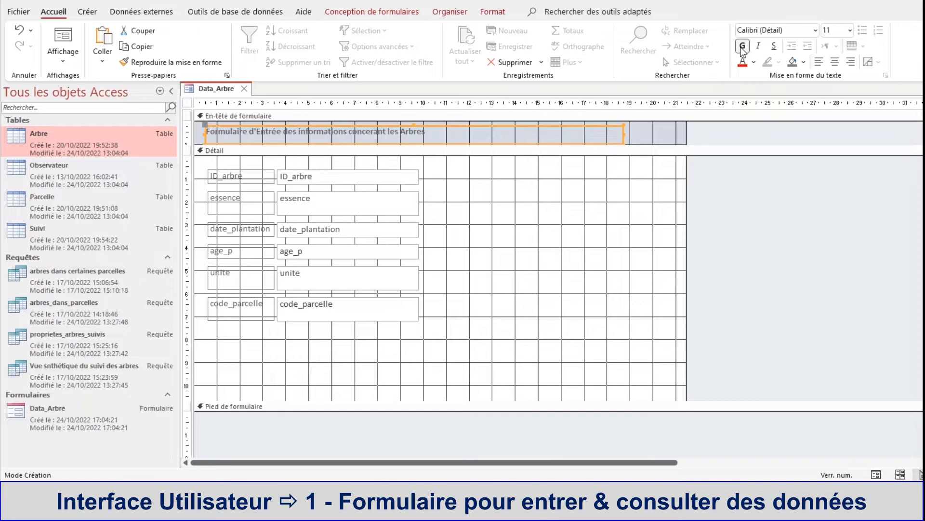
left_click(754, 63)
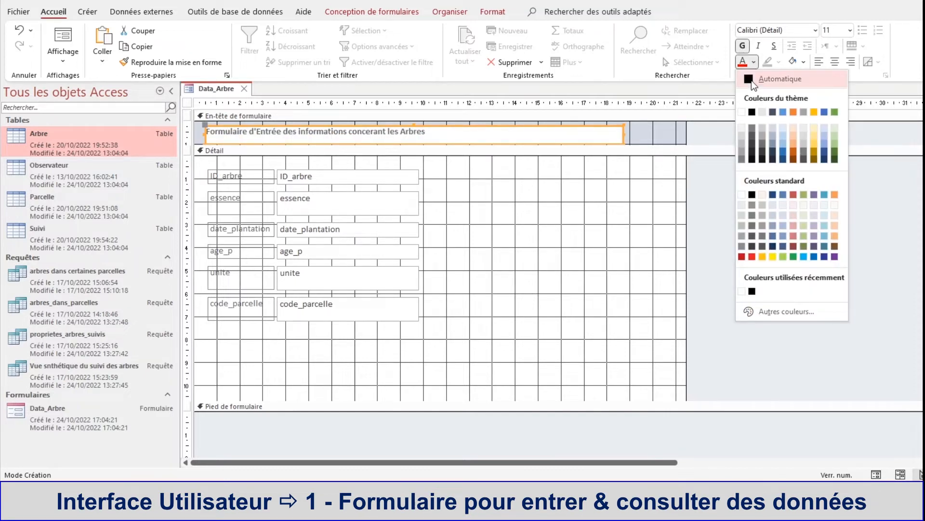
left_click(751, 80)
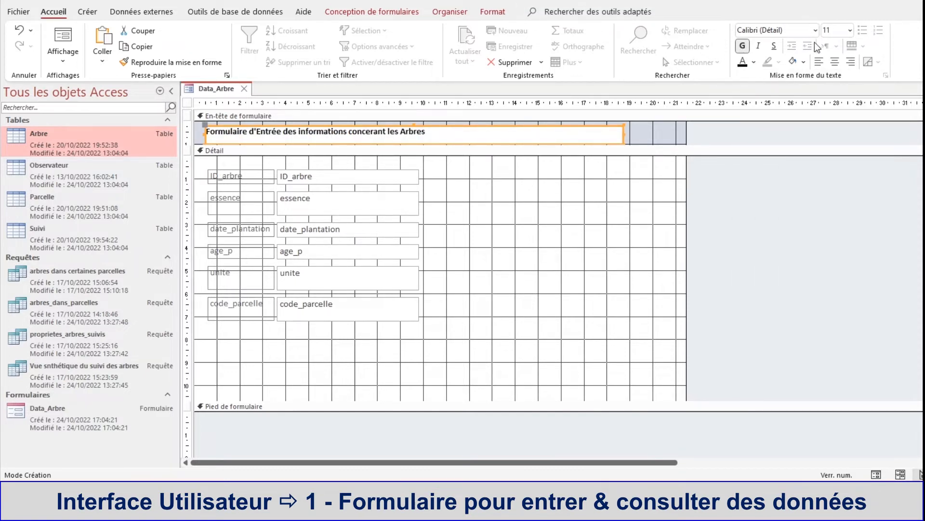
left_click(850, 30)
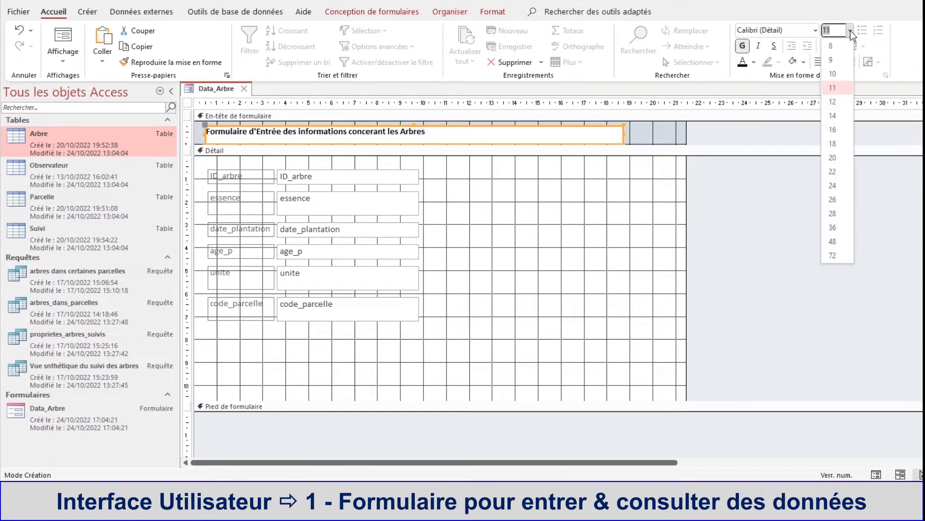
left_click(835, 128)
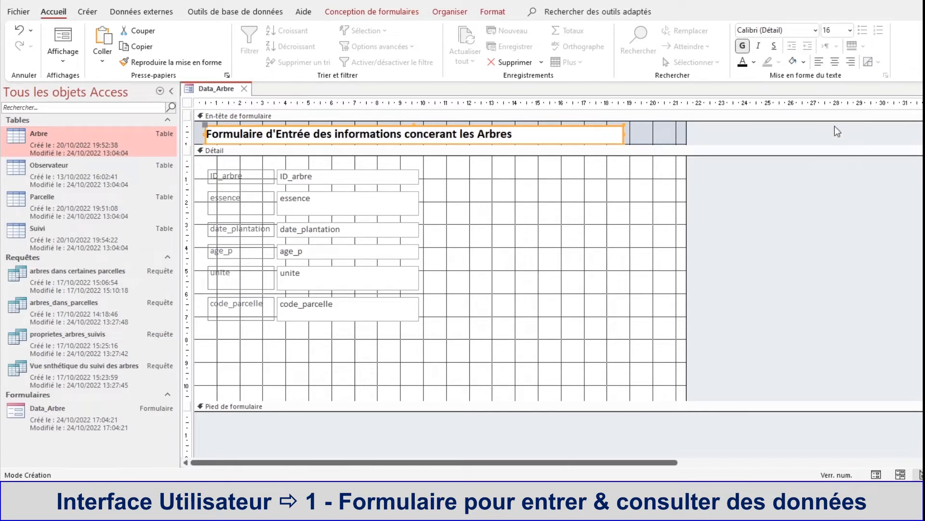
Step: Set the header label's font to Arial and move the label into the upper-left corner of the form header
left_click(815, 30)
scroll(794, 164, "down", 4)
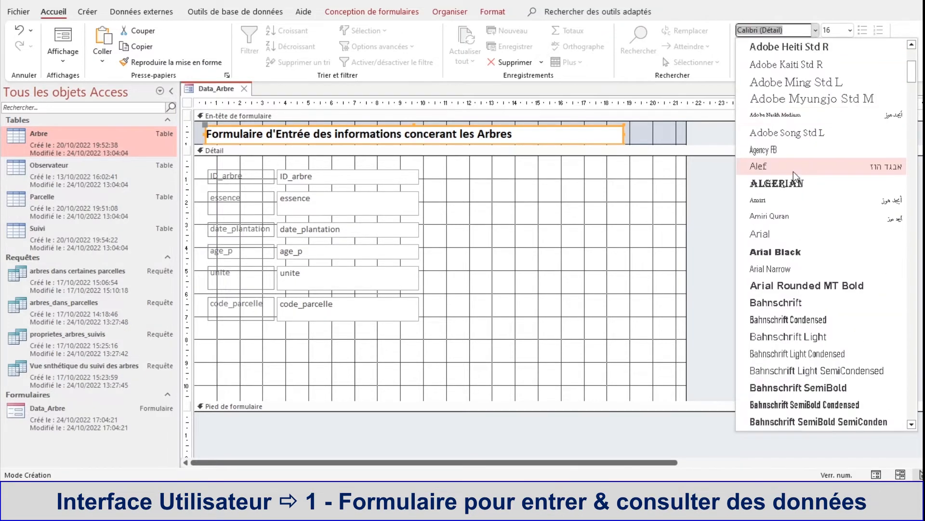
scroll(793, 171, "down", 4)
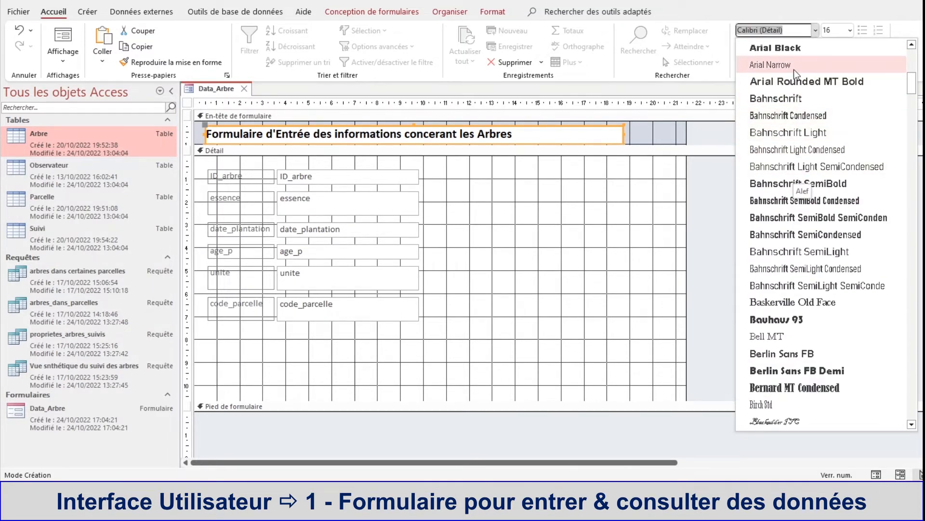
scroll(794, 82, "up", 2)
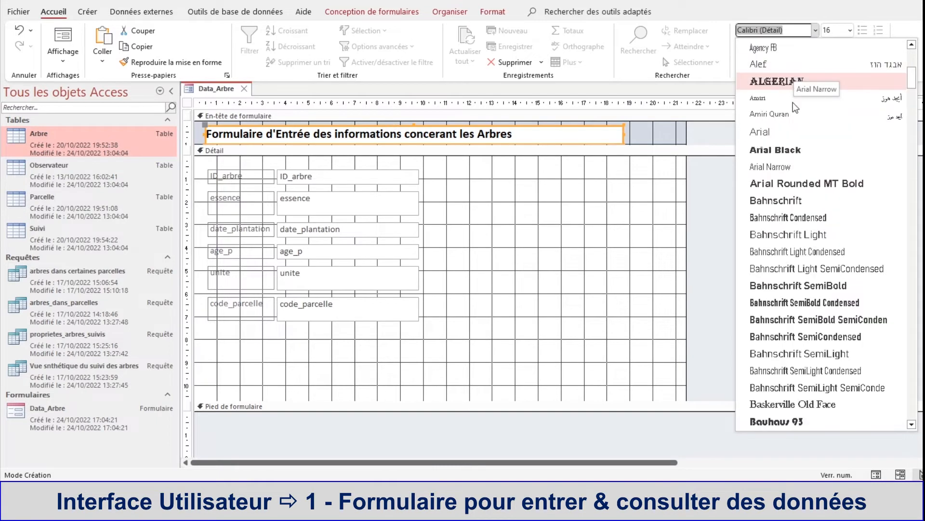
left_click(791, 128)
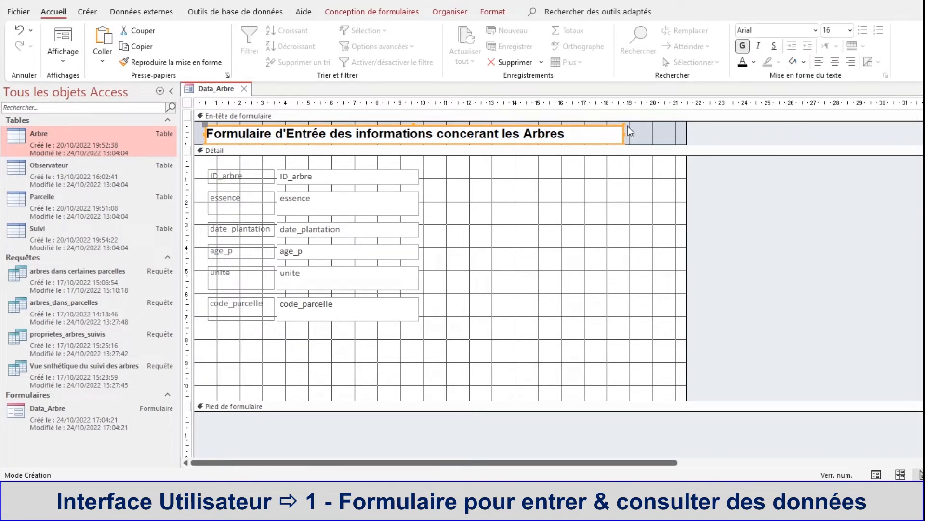
left_click_drag(614, 126, 605, 122)
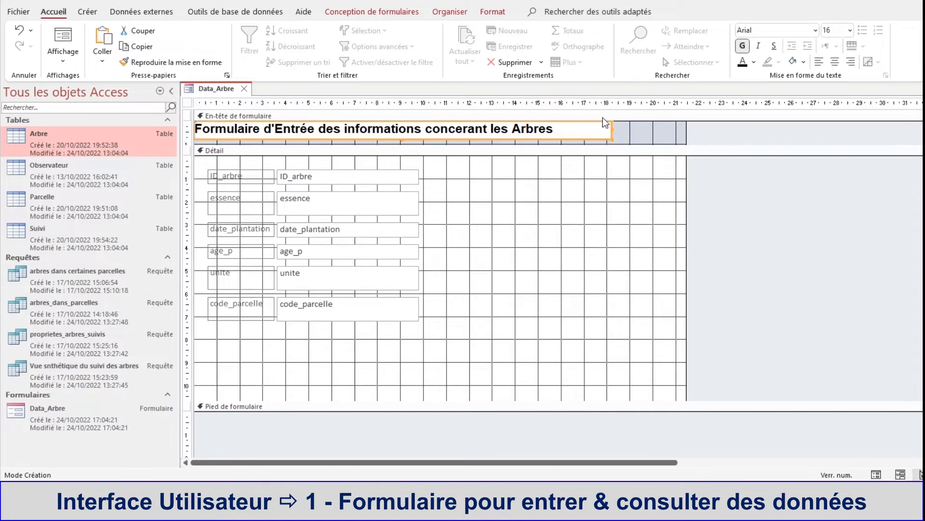
Step: Set the background colour of the form header section to white (Arrière-plan 1) in its properties
left_click(651, 136)
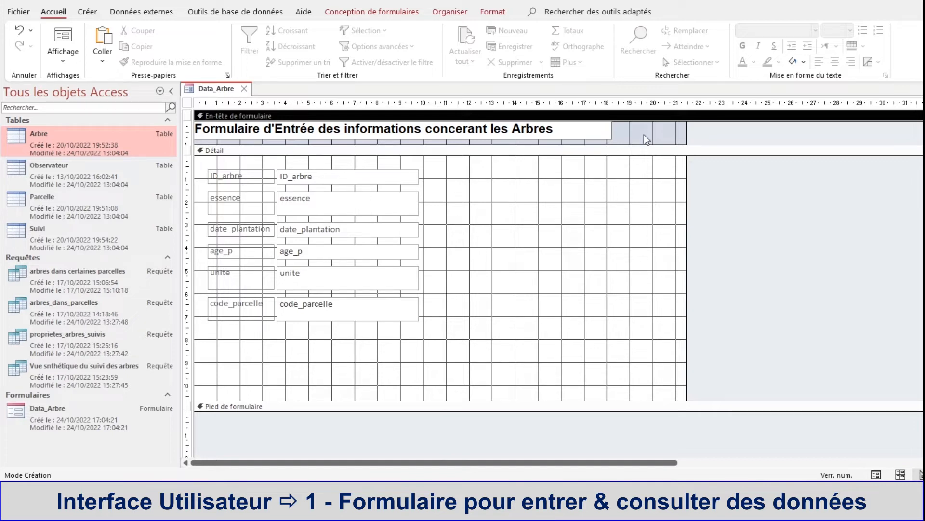
right_click(644, 135)
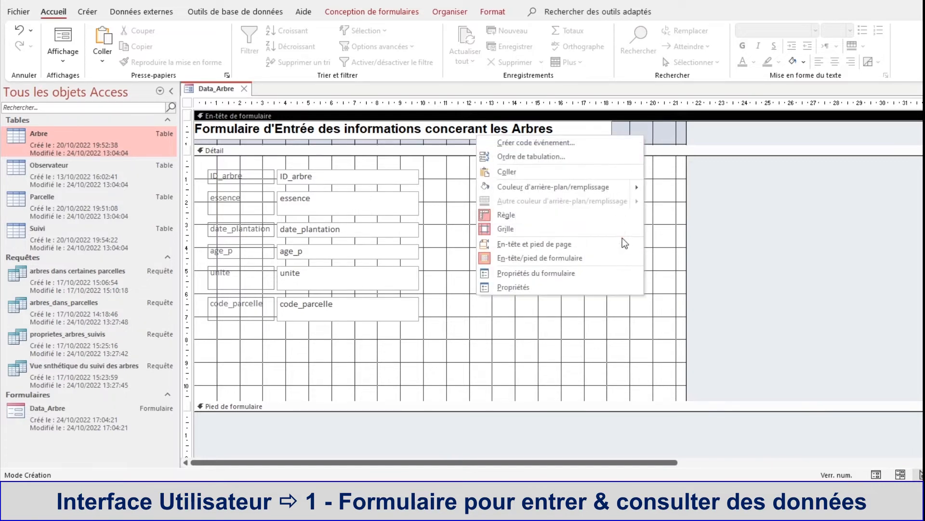
left_click(615, 287)
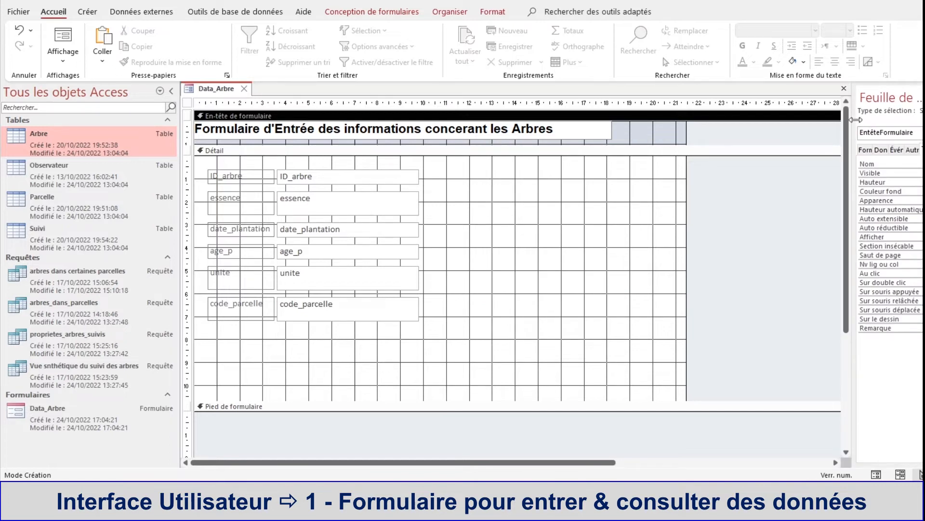
left_click_drag(855, 123, 804, 124)
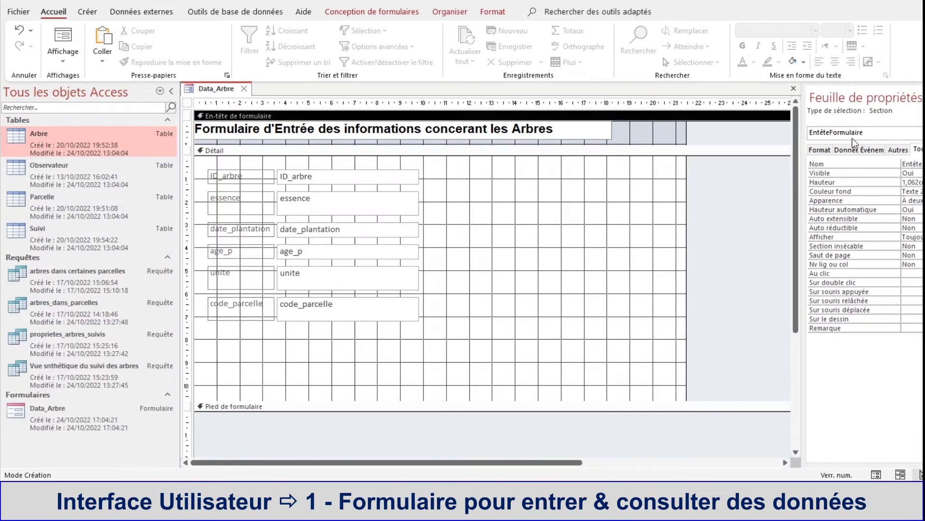
left_click_drag(802, 162, 737, 164)
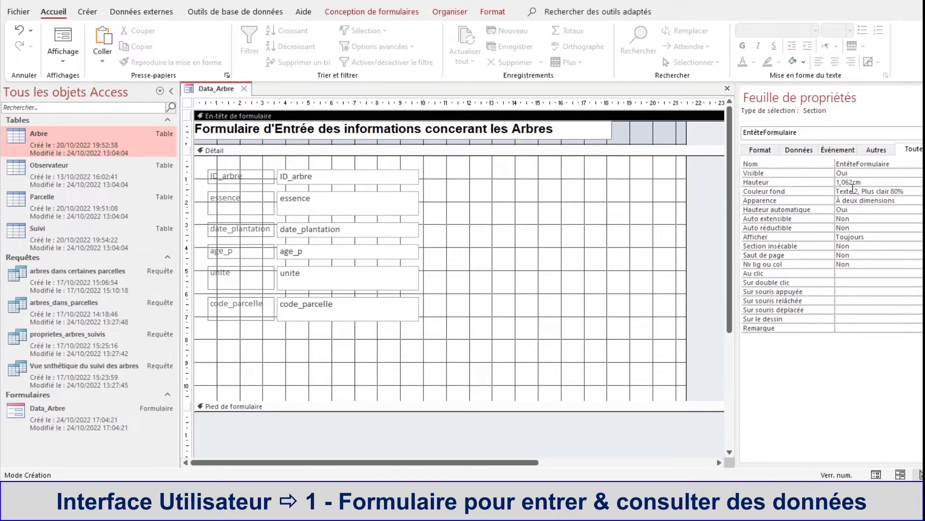
left_click(859, 191)
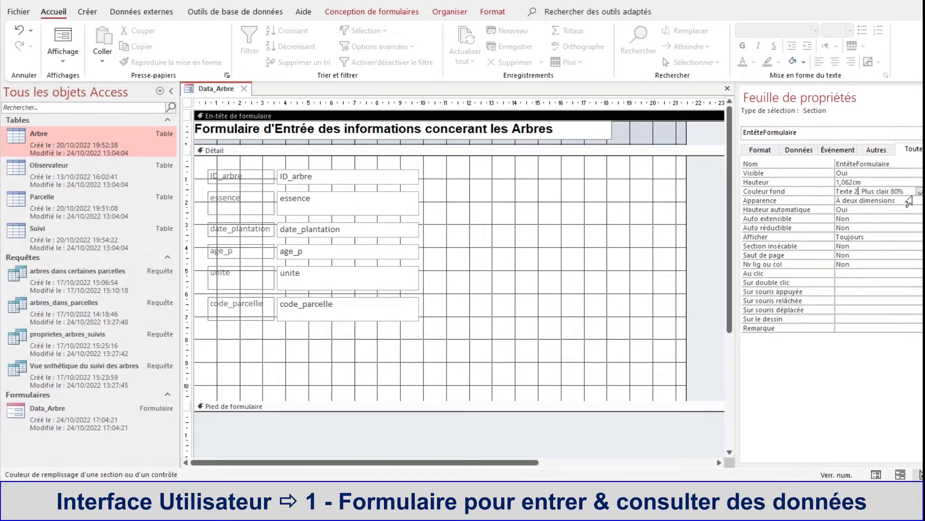
left_click(919, 192)
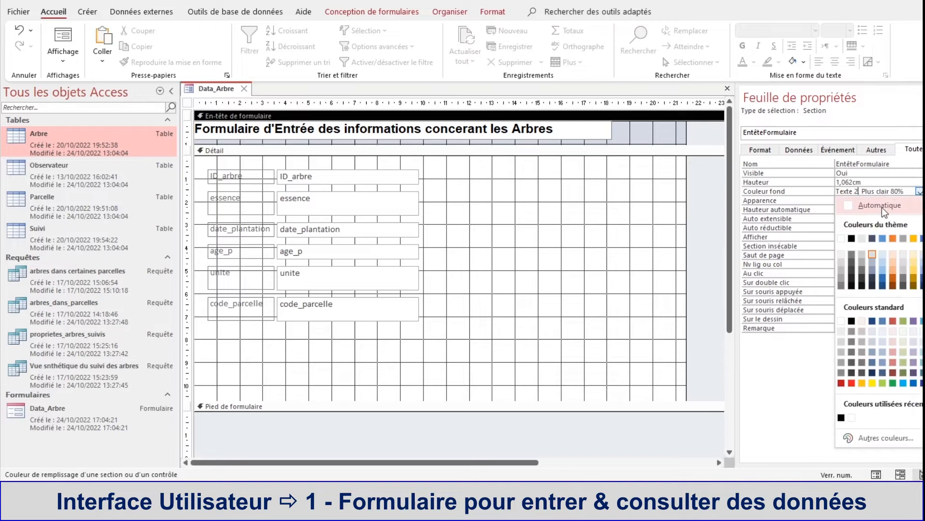
left_click(848, 200)
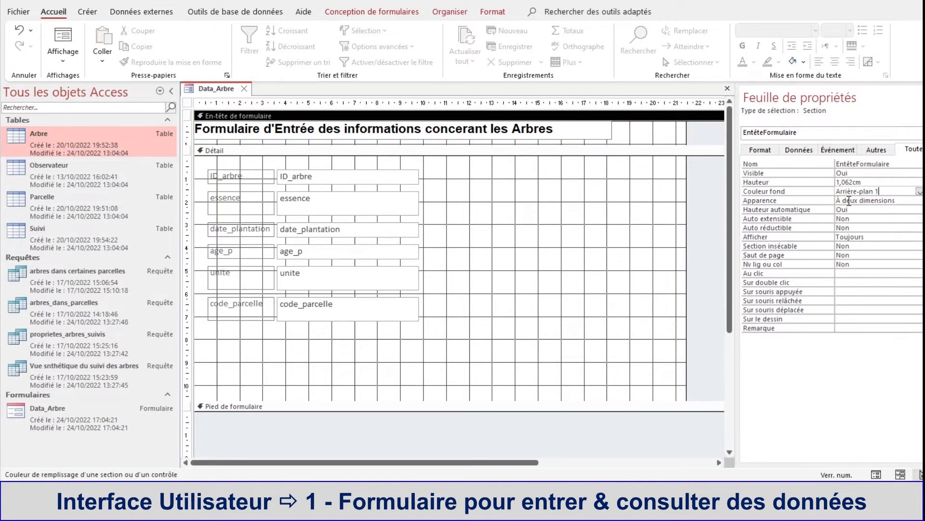
left_click(640, 204)
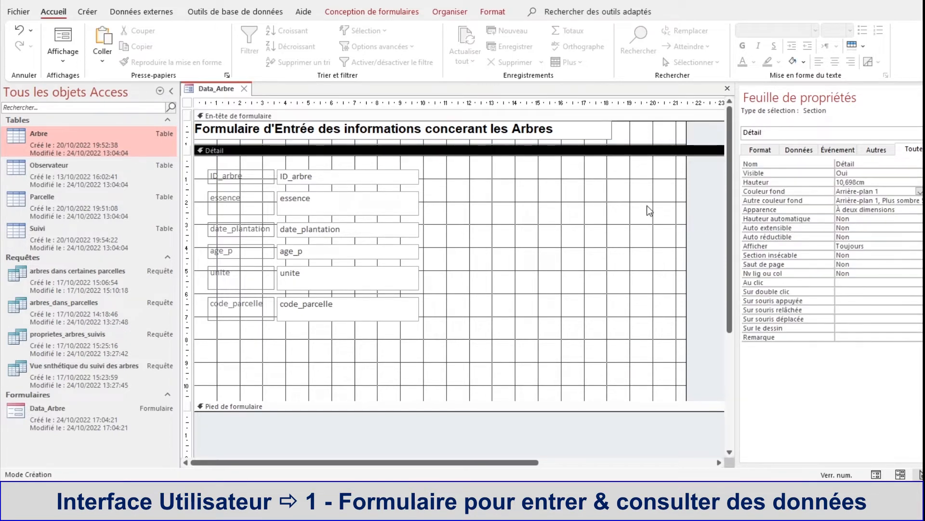
Step: Check the header in form view, and correct the spelling to "concernant" in the label back in design view
right_click(212, 90)
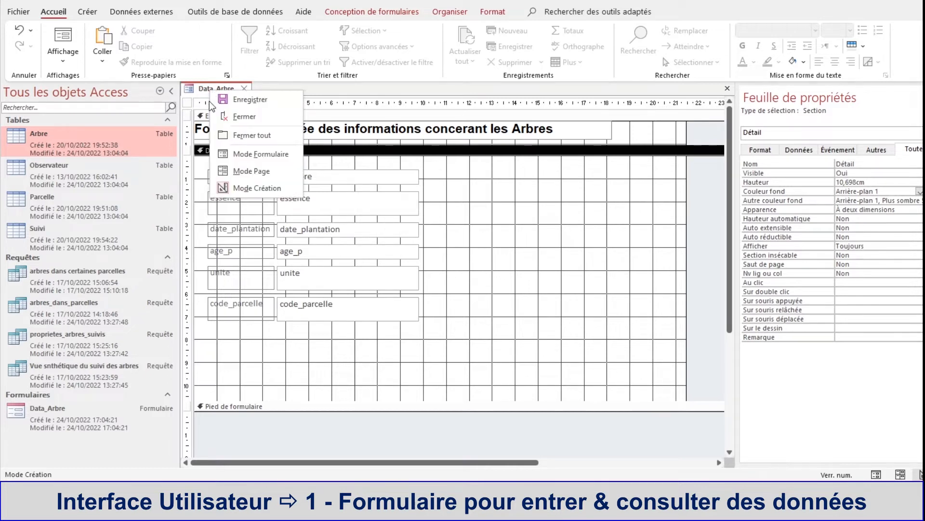
left_click(230, 160)
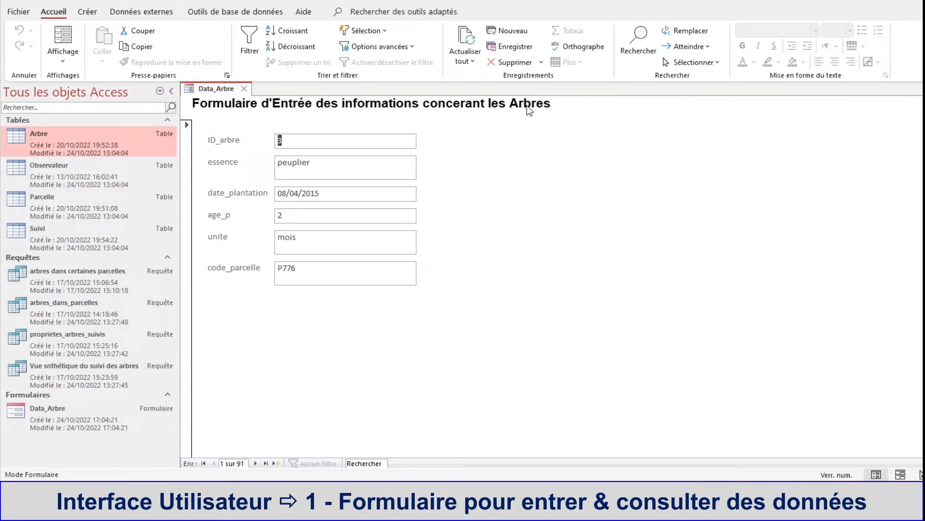
right_click(219, 88)
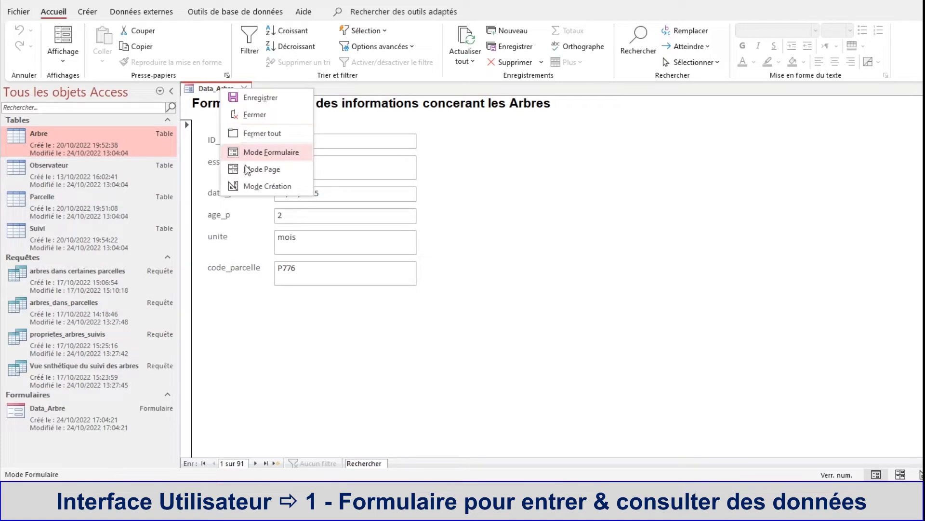
left_click(250, 186)
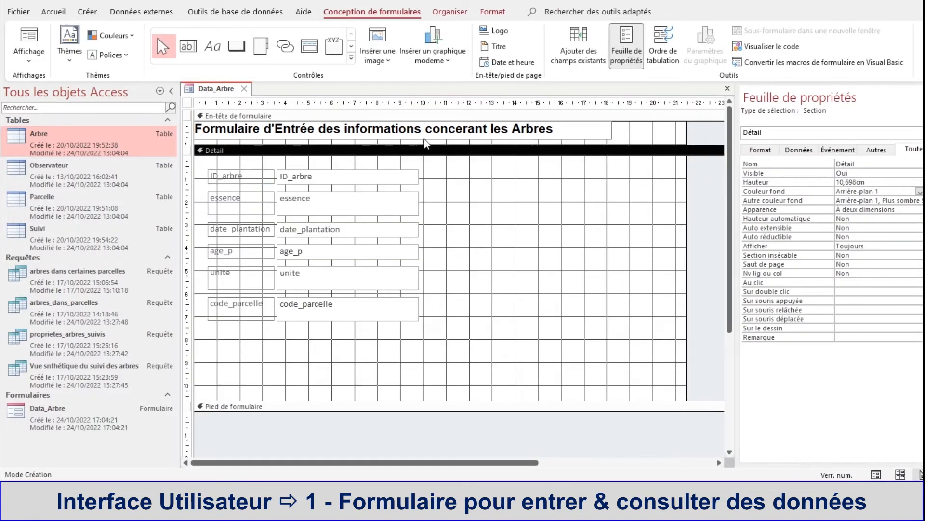
left_click(458, 129)
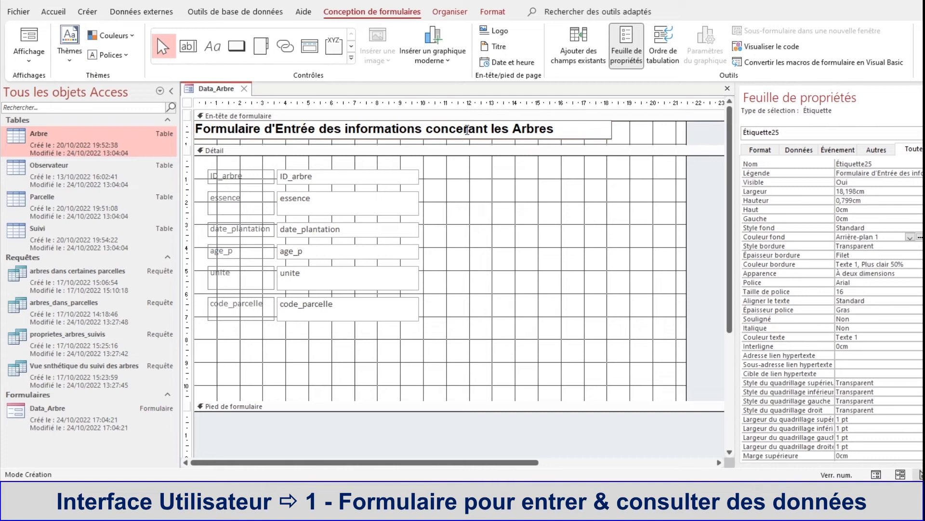
Step: Set the font of all labels and fields in the detail section, from ID_arbre to code_parcelle, to Arial
left_click(462, 167)
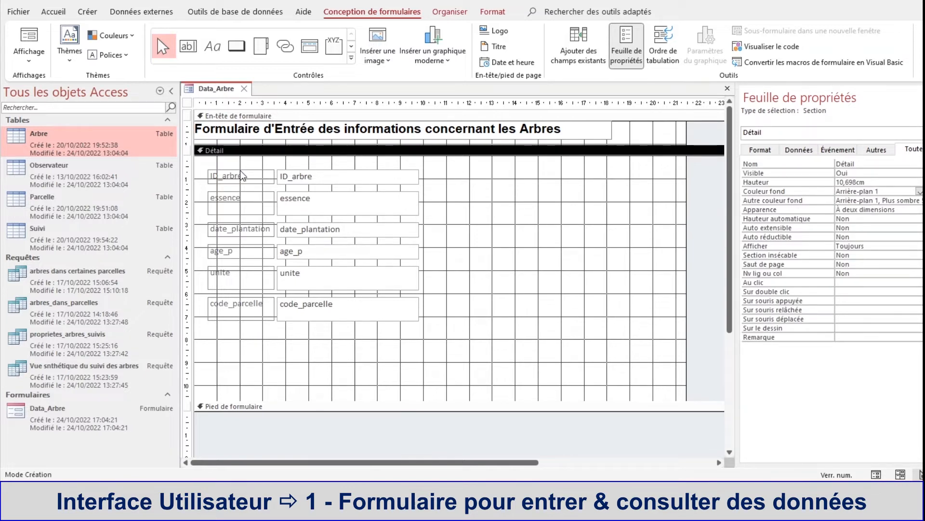
left_click(243, 176)
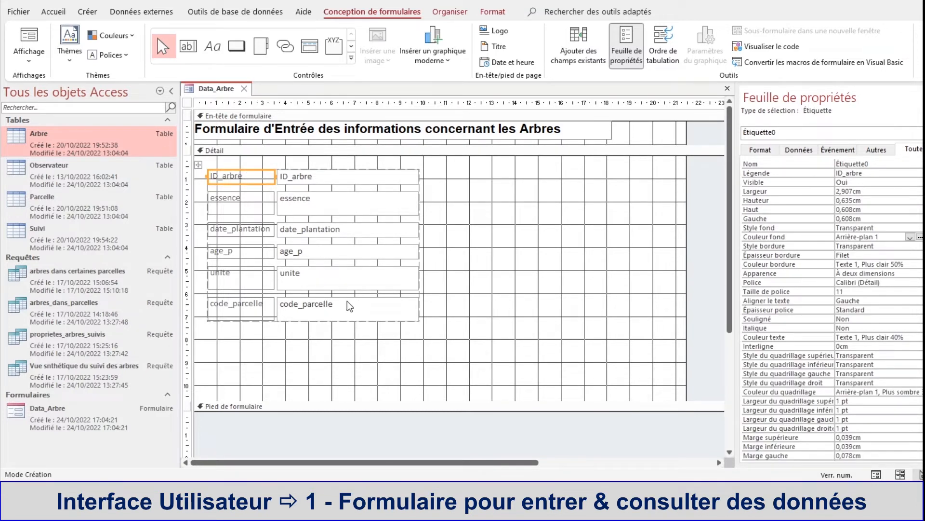
left_click(355, 313, "shift")
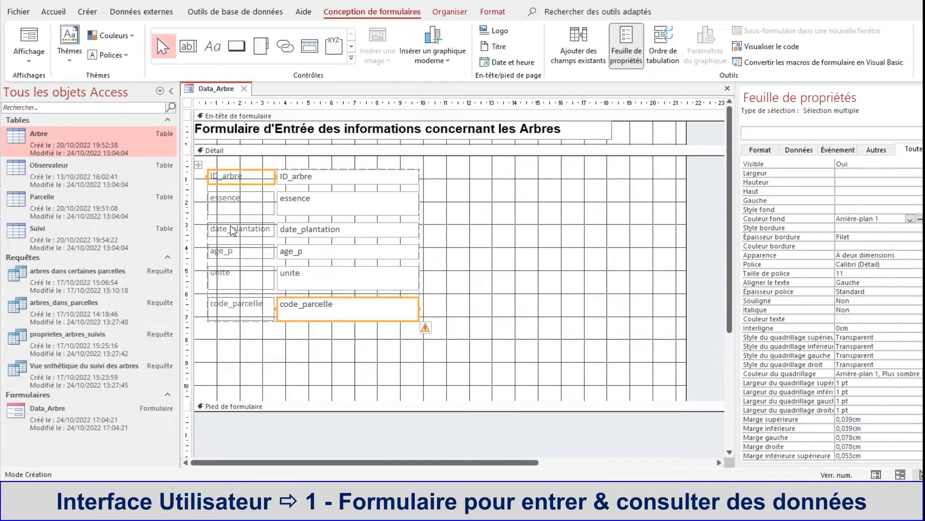
left_click(309, 177, "shift")
left_click(253, 208, "shift")
left_click(317, 205, "shift")
left_click(254, 231, "shift")
left_click(315, 235, "shift")
left_click(251, 253, "shift")
left_click(302, 253, "shift")
left_click(256, 278, "shift")
left_click(303, 274, "shift")
left_click(250, 311, "shift")
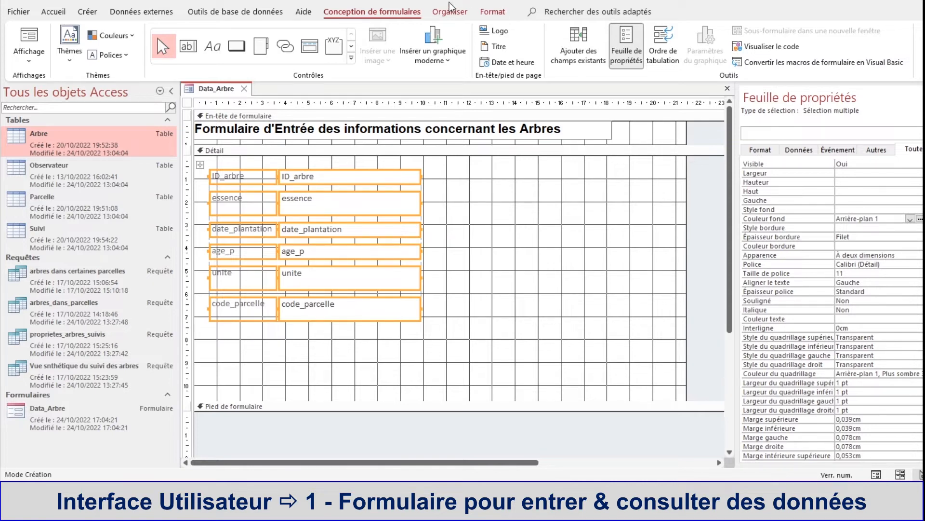
left_click(53, 12)
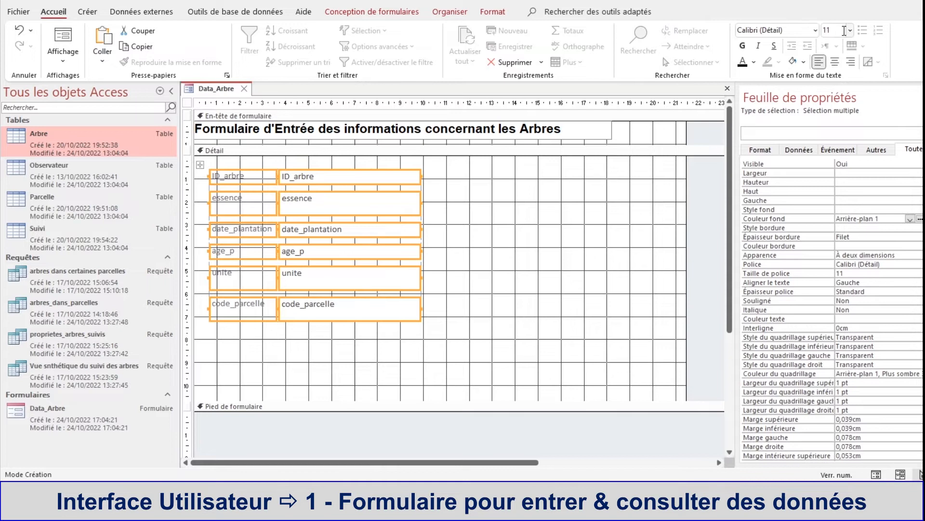
left_click(815, 30)
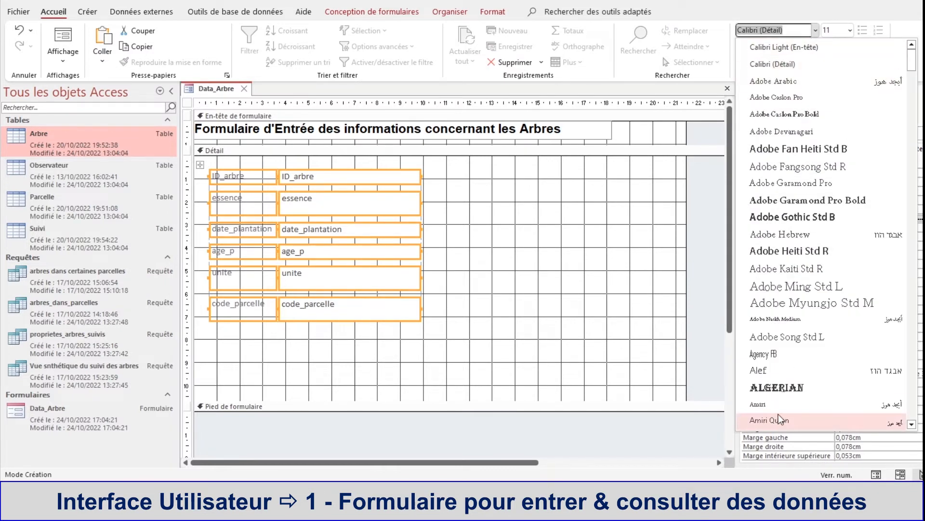
scroll(781, 375, "down", 3)
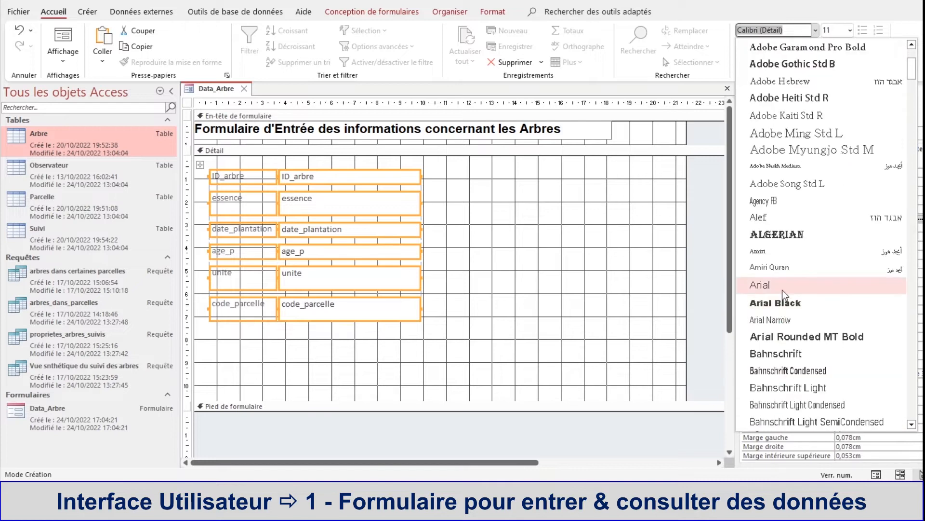
left_click(783, 291)
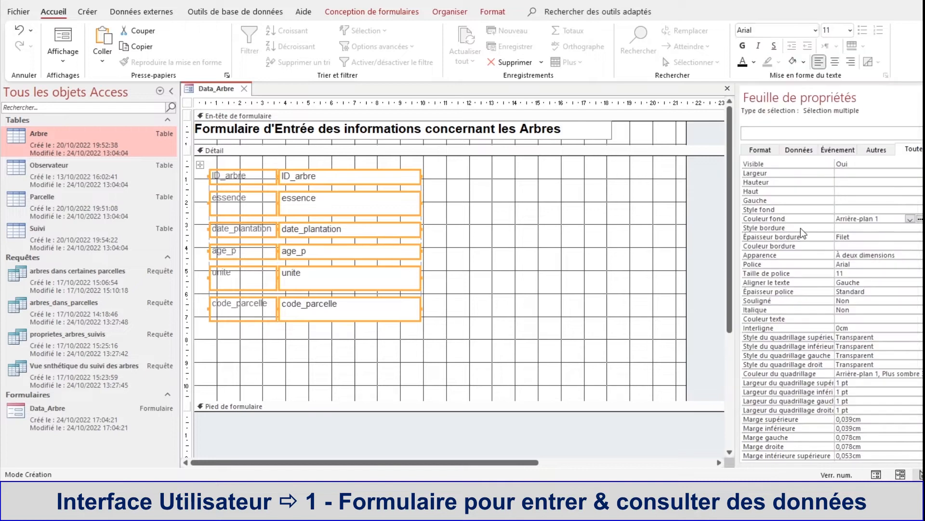
Step: Set the detail labels and fields to size 14 and widen both columns, making the labels about 4 cm wide
left_click(852, 31)
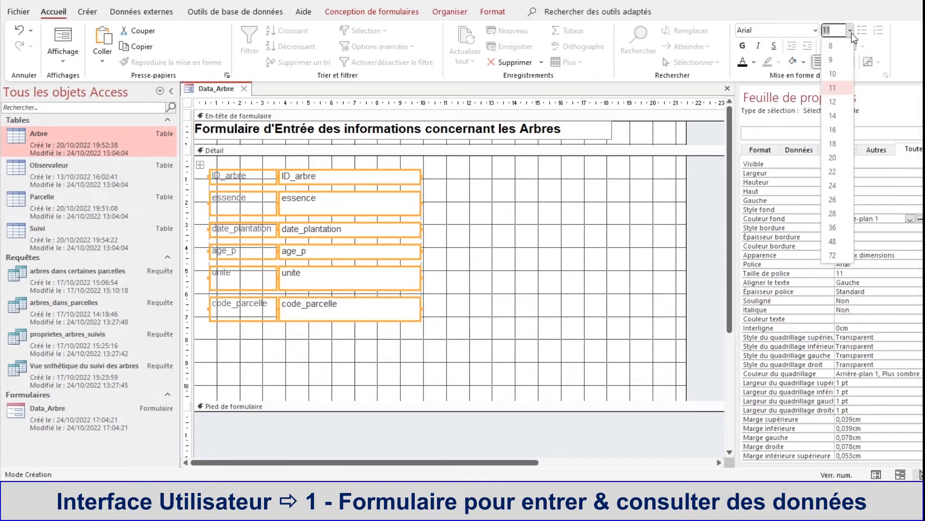
left_click(846, 121)
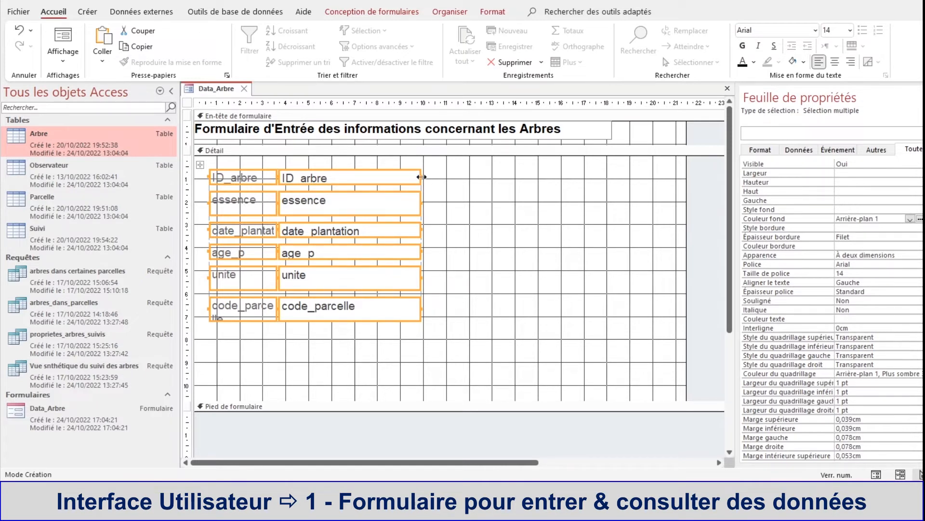
left_click_drag(422, 177, 462, 177)
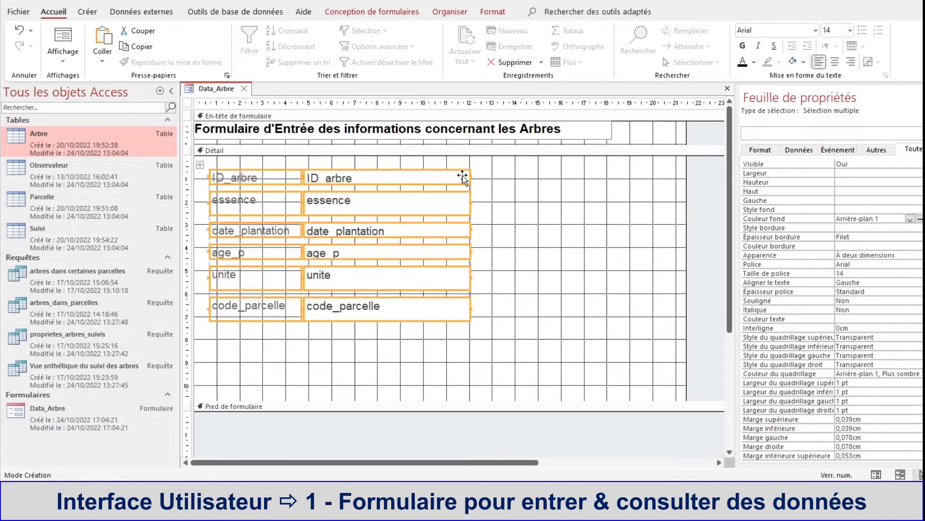
left_click(512, 190)
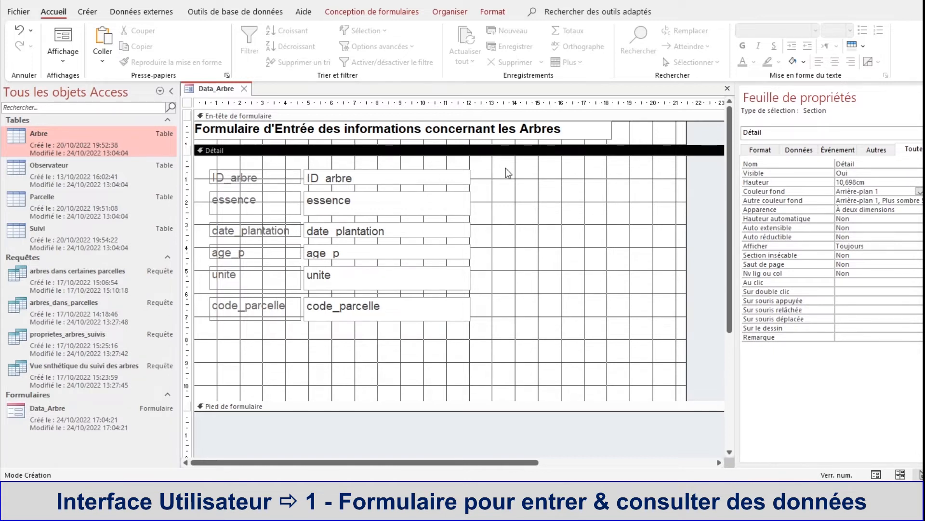
Step: Format the ID_arbre label and its field with white text on a red background (#ED1C24)
left_click(235, 178)
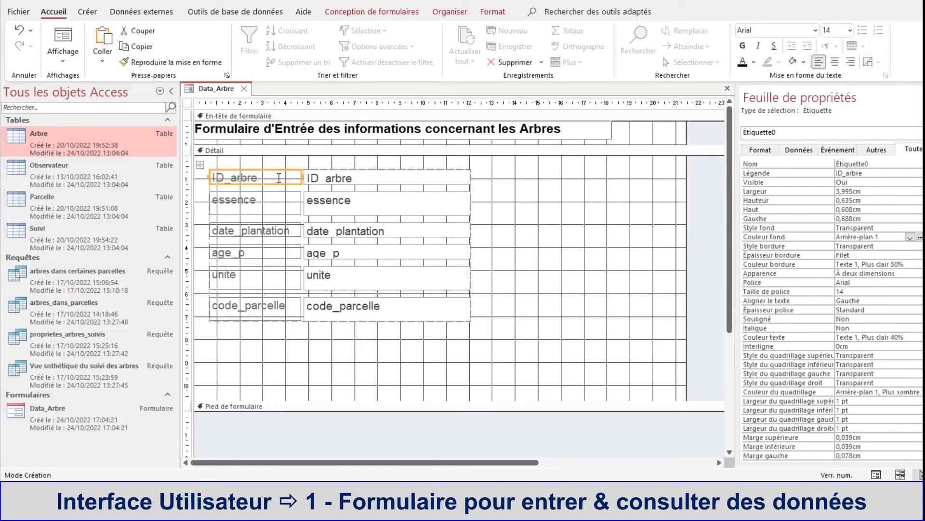
left_click(345, 175, "shift")
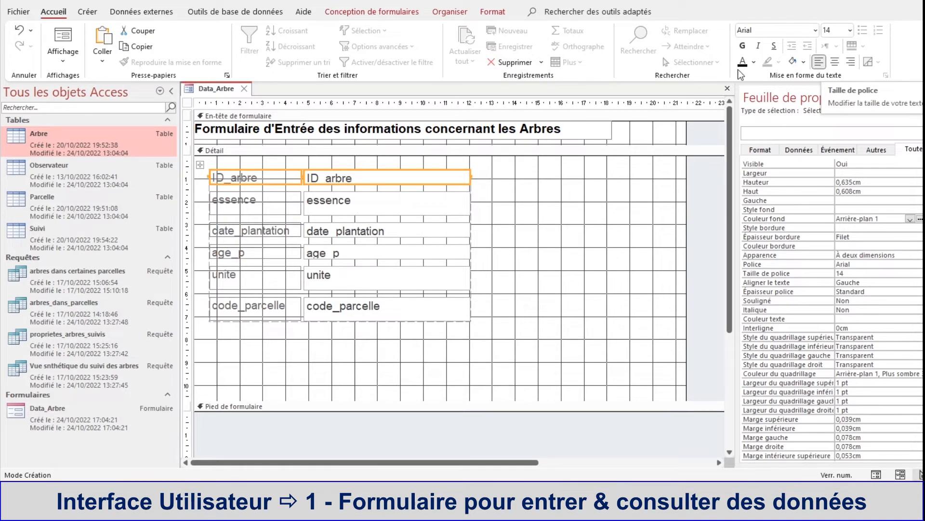
left_click(753, 62)
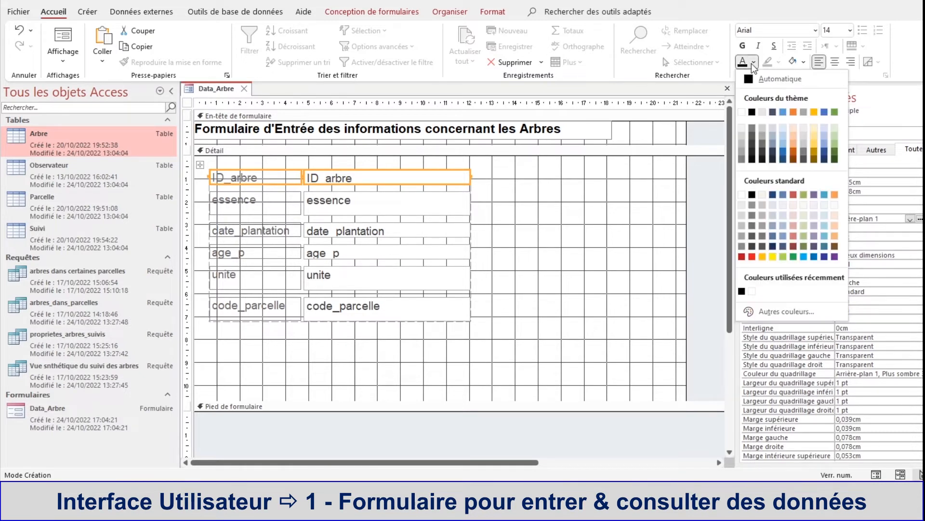
left_click(742, 111)
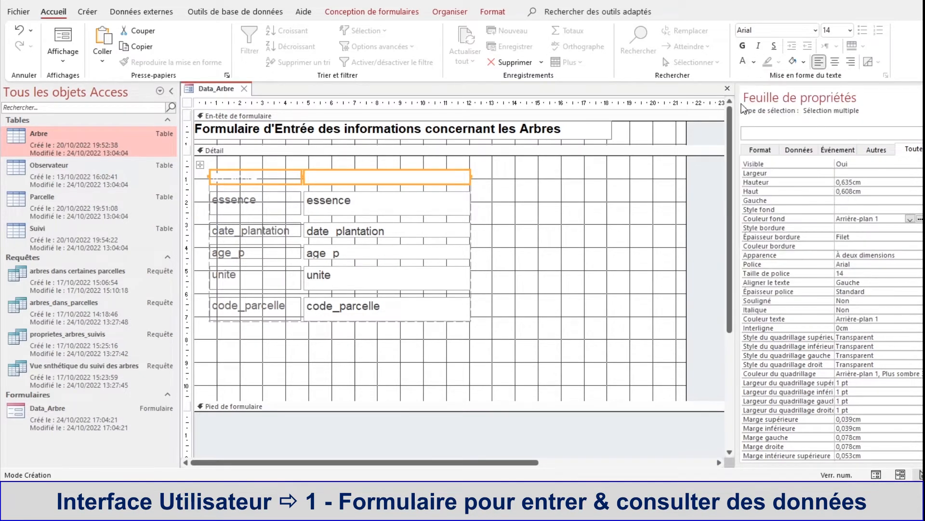
left_click(803, 61)
left_click(801, 256)
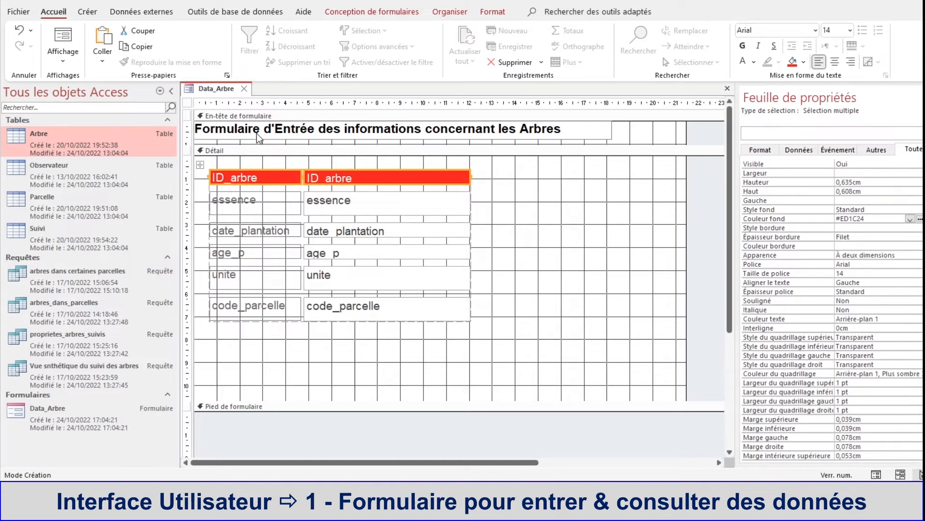
Step: Check the reformatted form in form view and return to design view
right_click(204, 88)
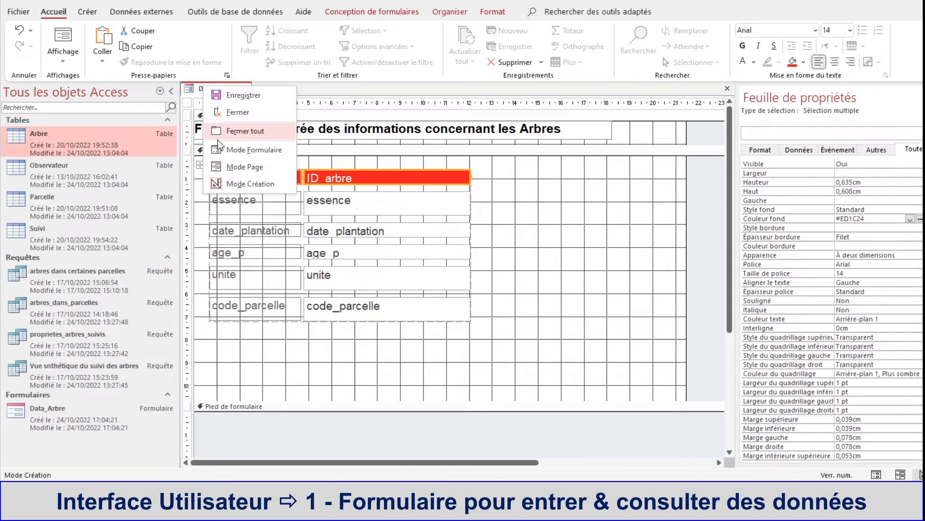
left_click(251, 153)
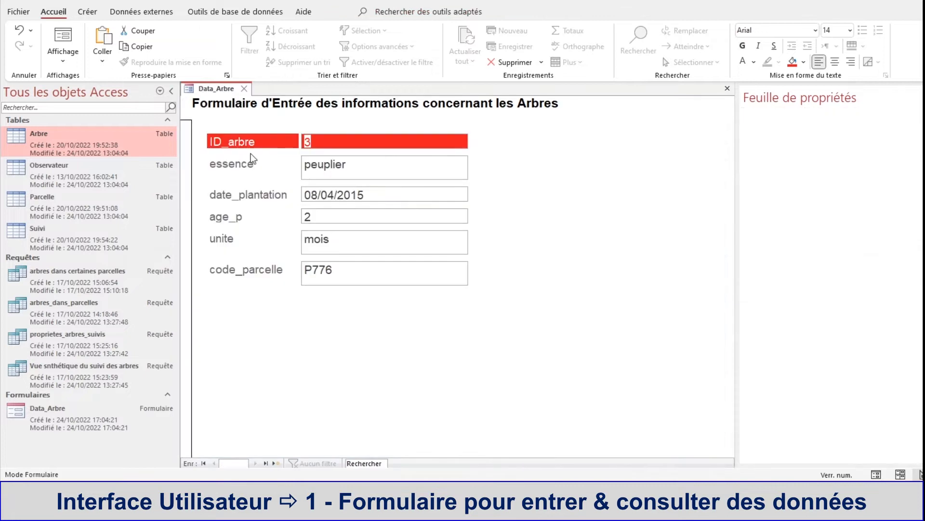
left_click(465, 219)
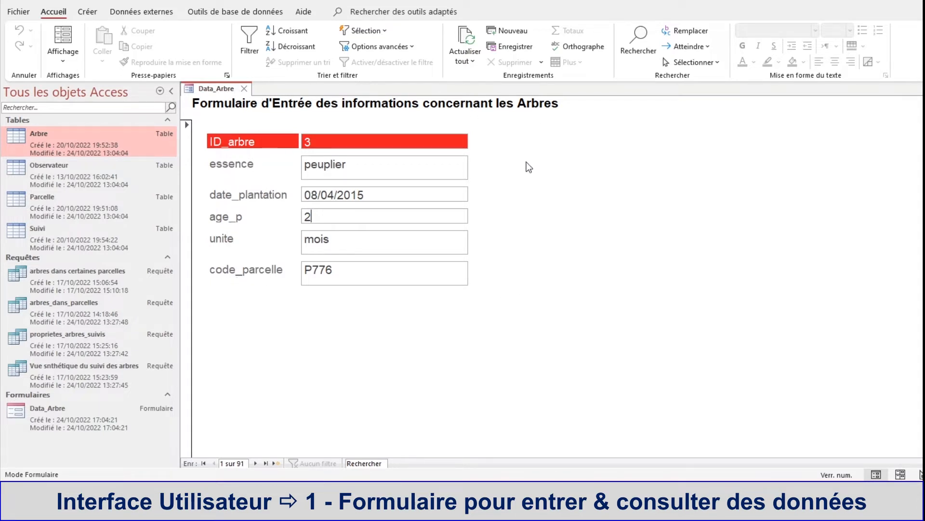
right_click(207, 90)
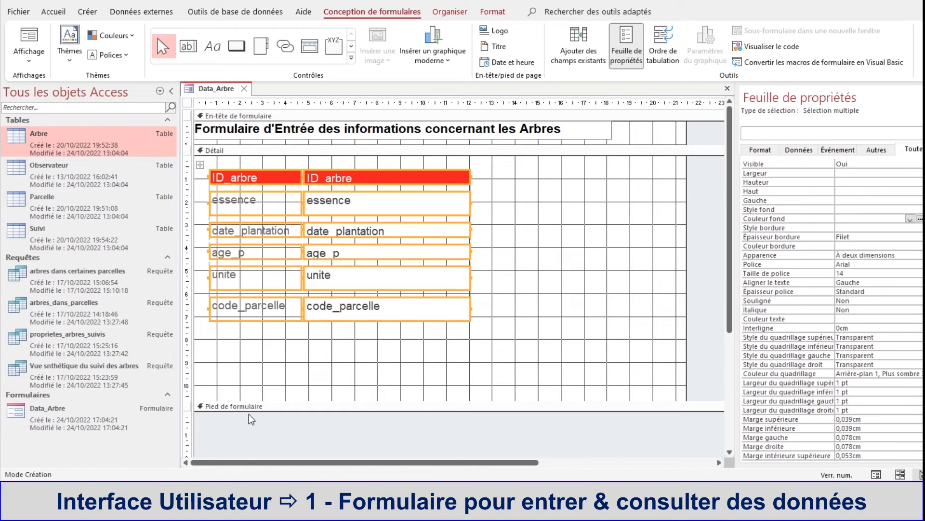
Step: Open the form footer to a height of about 2 cm and add a label reading "formulaire géré par le Master M2 PCGE"
left_click_drag(247, 409, 254, 456)
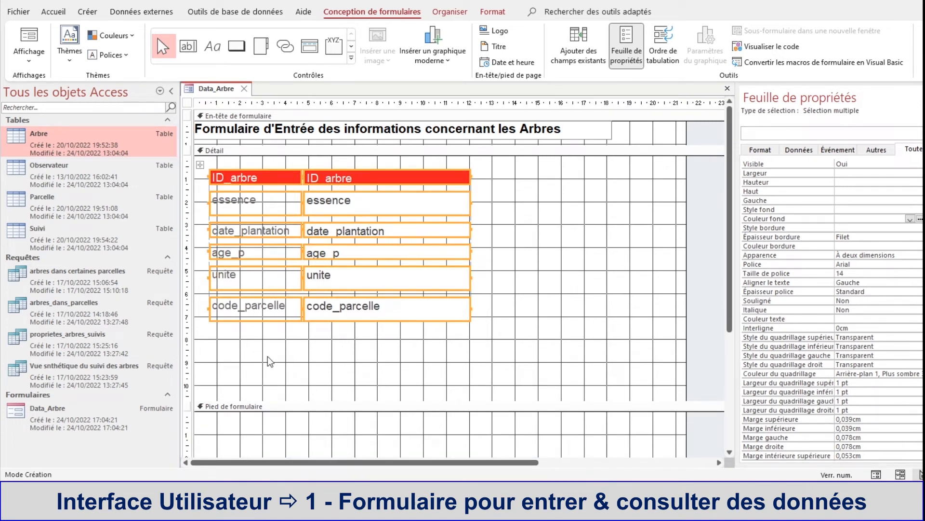
left_click(219, 51)
left_click_drag(200, 420, 352, 434)
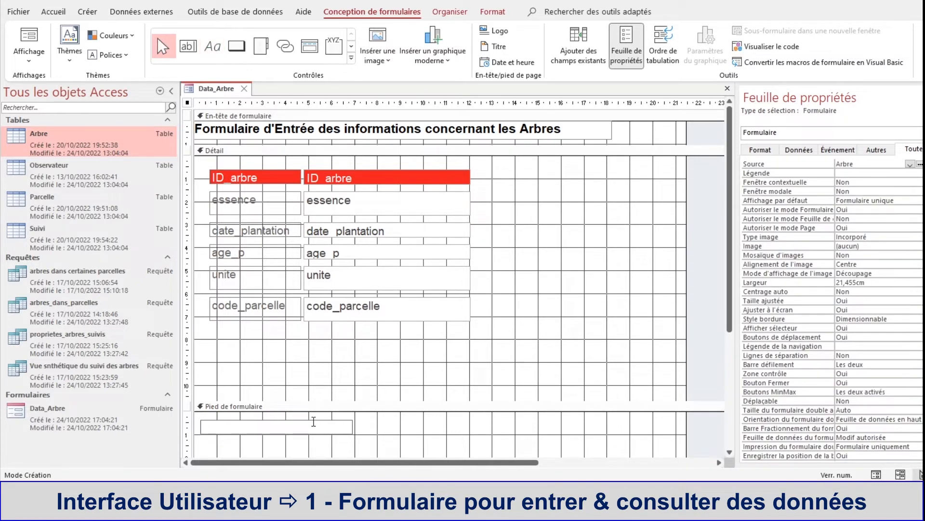
type("formulaire géré par le Maste")
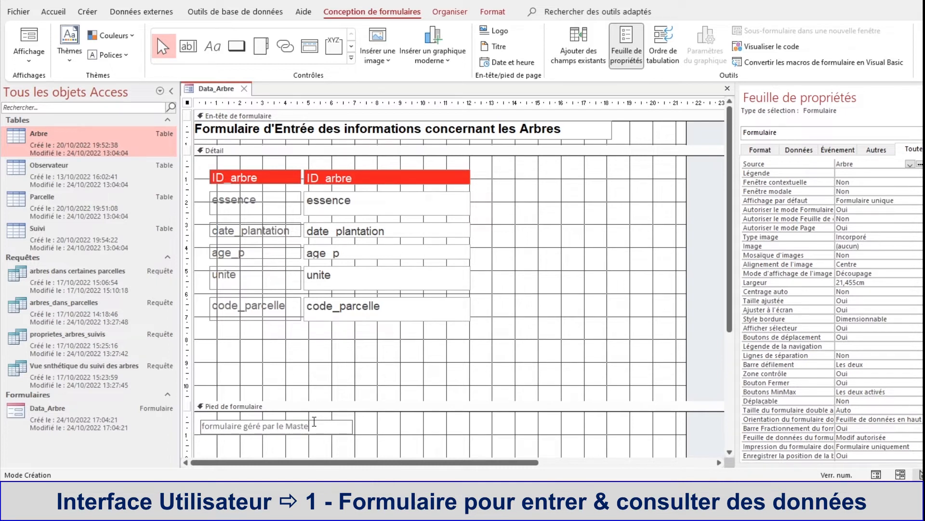
type("r M2 PCGE")
left_click(403, 435)
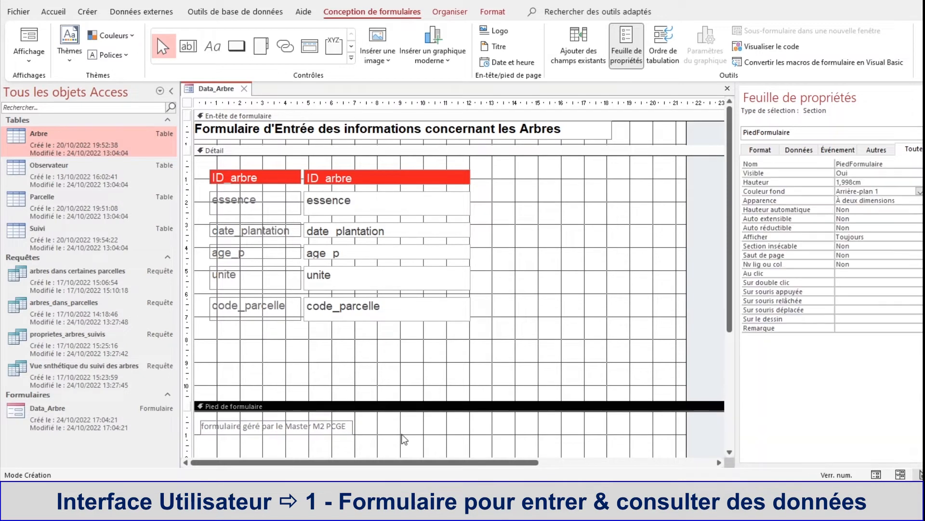
Step: Set the text colour of the footer label "Formulaire Géré par le Master M2 PCGE" to dark blue (#2F3699)
left_click(348, 426)
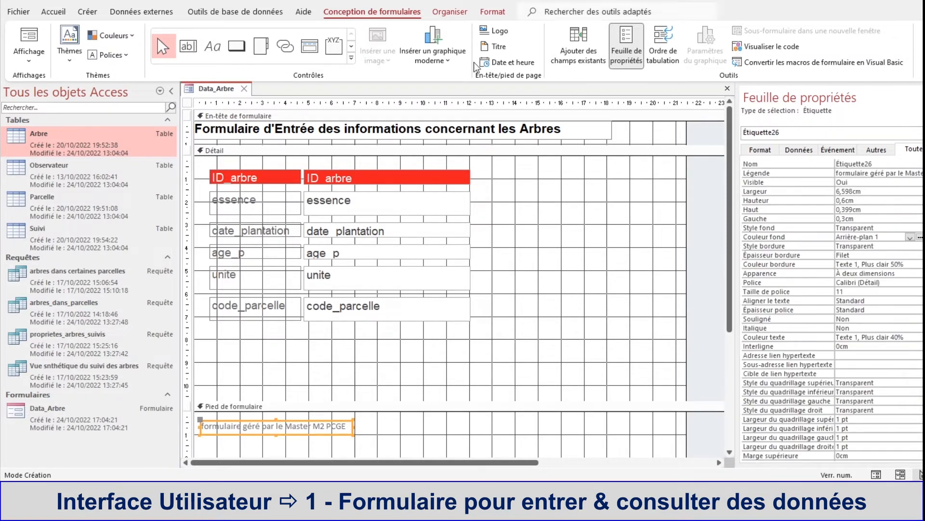
left_click(55, 18)
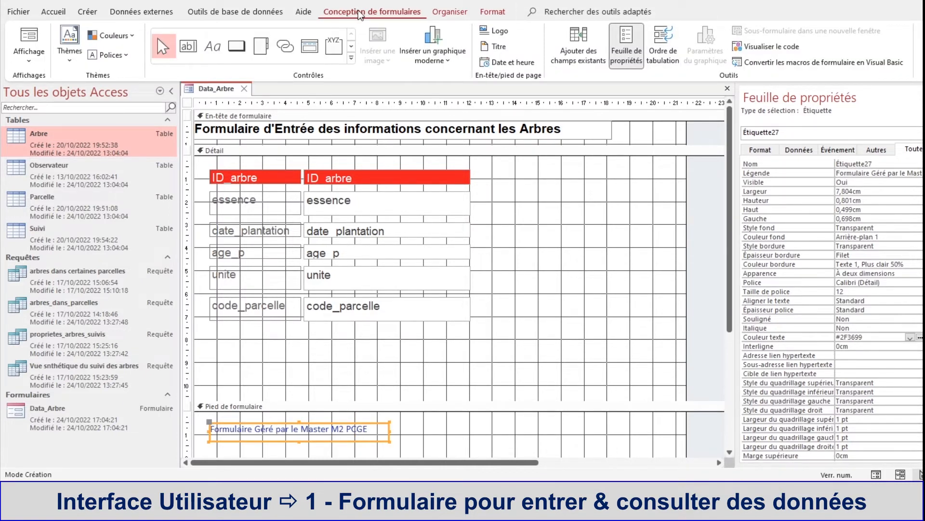
left_click(492, 12)
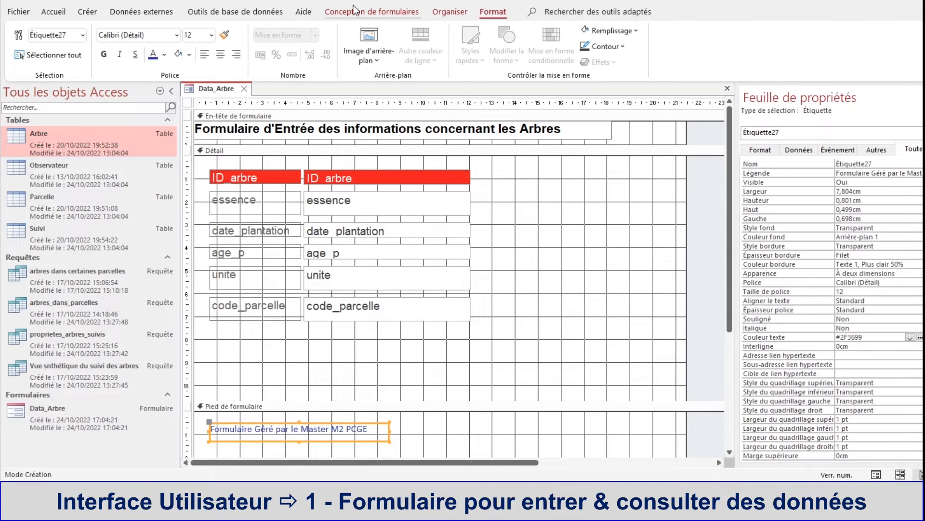
left_click(54, 13)
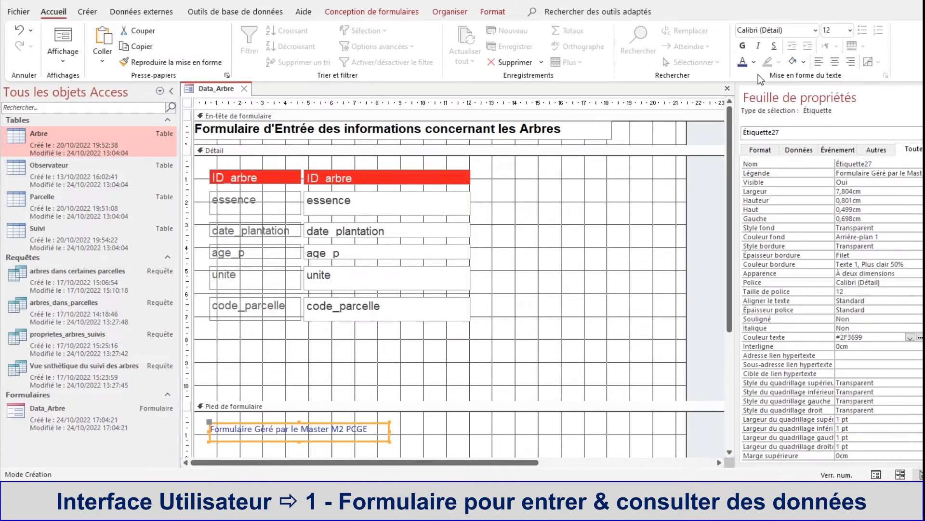
left_click(754, 63)
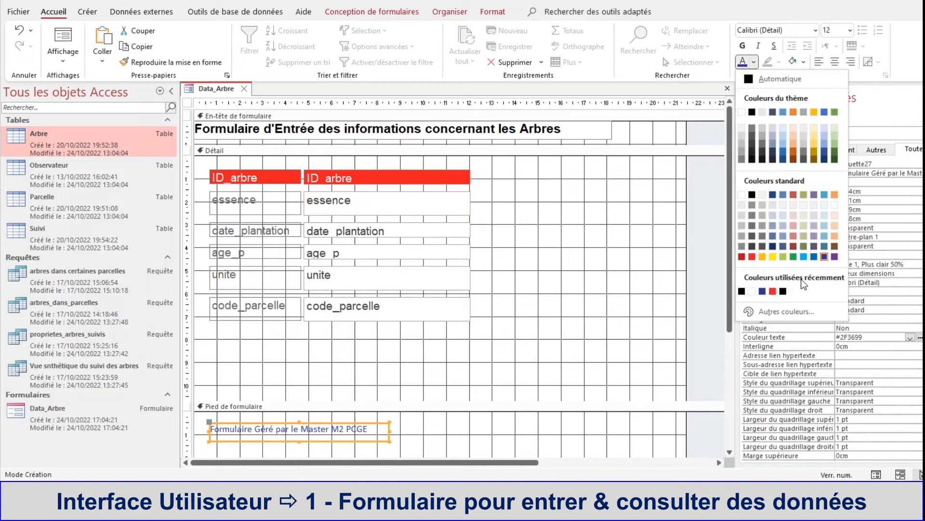
left_click(763, 291)
Step: Paste the label "Dernière mise à jour : 28 octobre 2022" into the form footer and place it just right of the Master M2 PCGE label
left_click(433, 430)
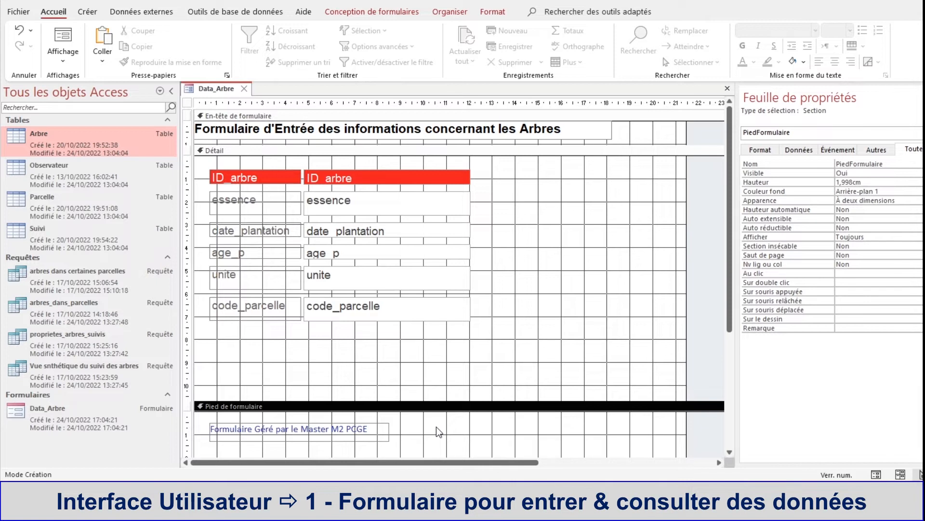
key("ctrl+v")
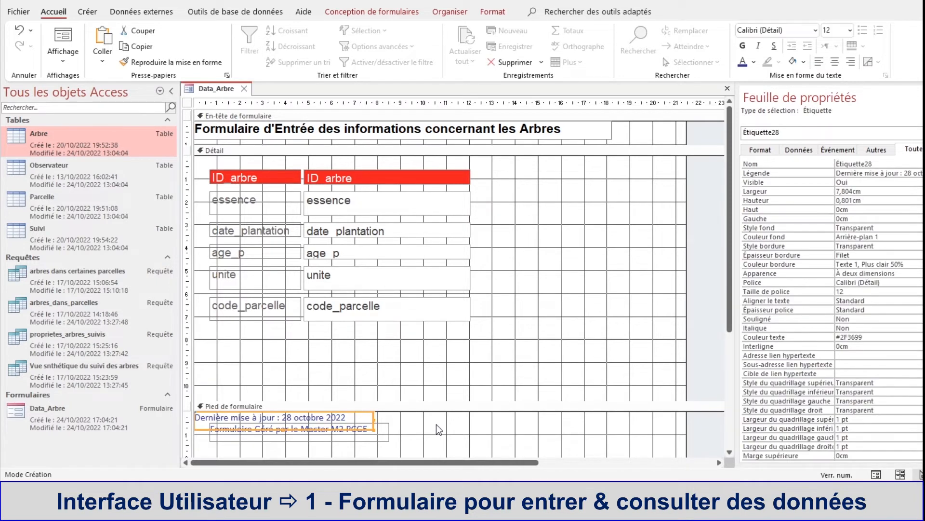
left_click(365, 428)
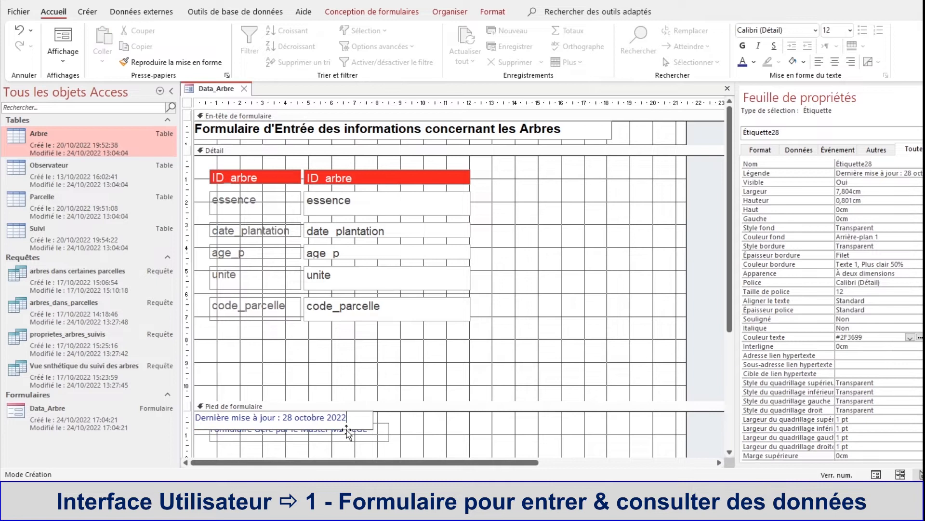
left_click_drag(354, 430, 561, 442)
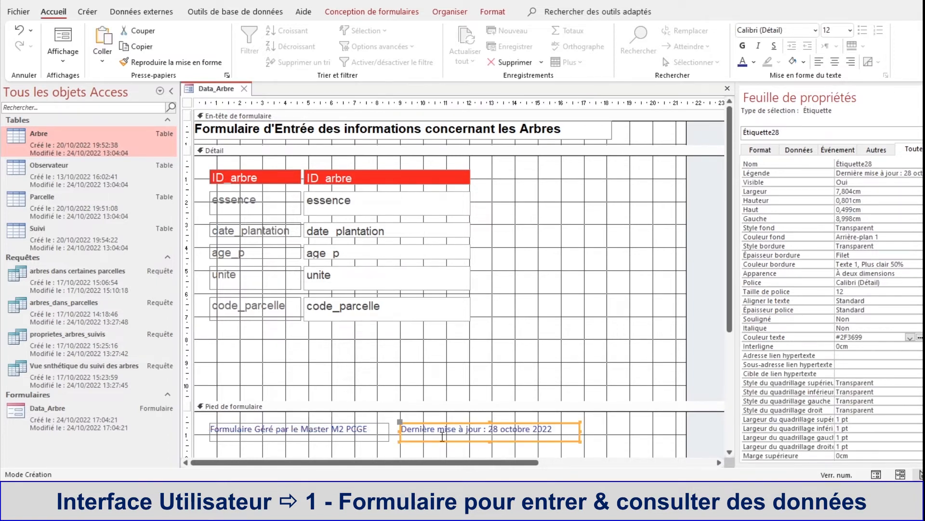
left_click(615, 436)
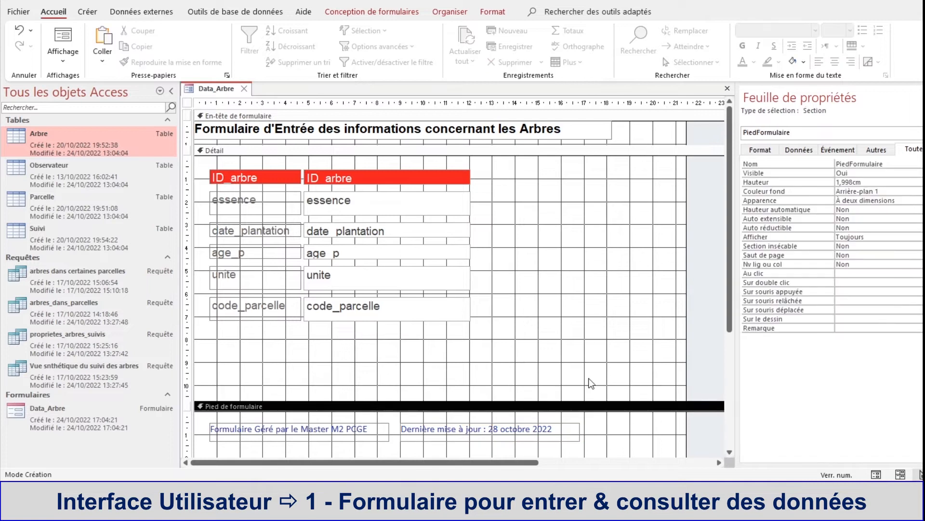
Step: View the form with its two footer labels in form view, and return to design view
right_click(215, 90)
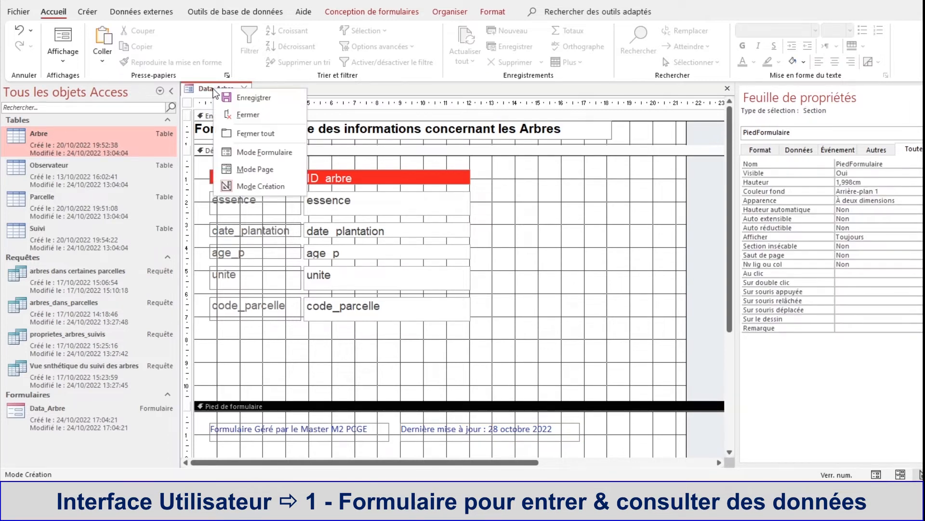
left_click(249, 152)
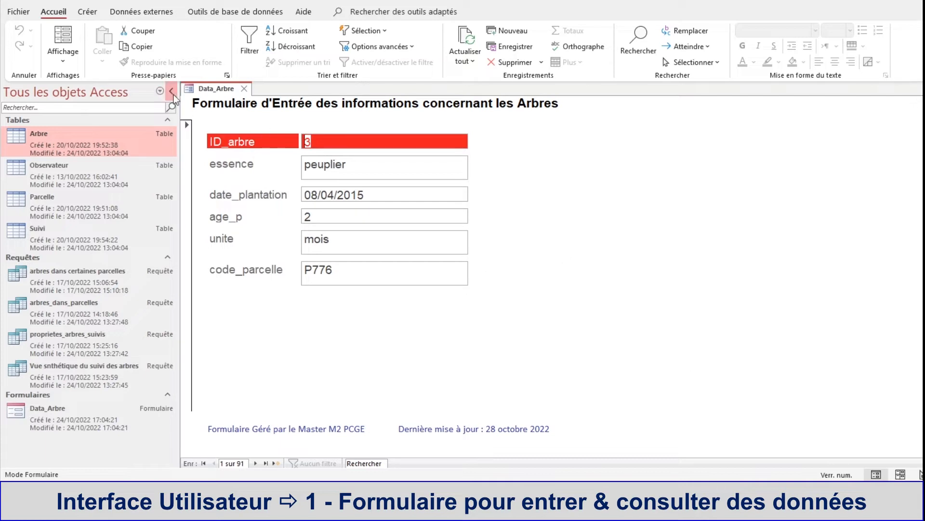
right_click(210, 87)
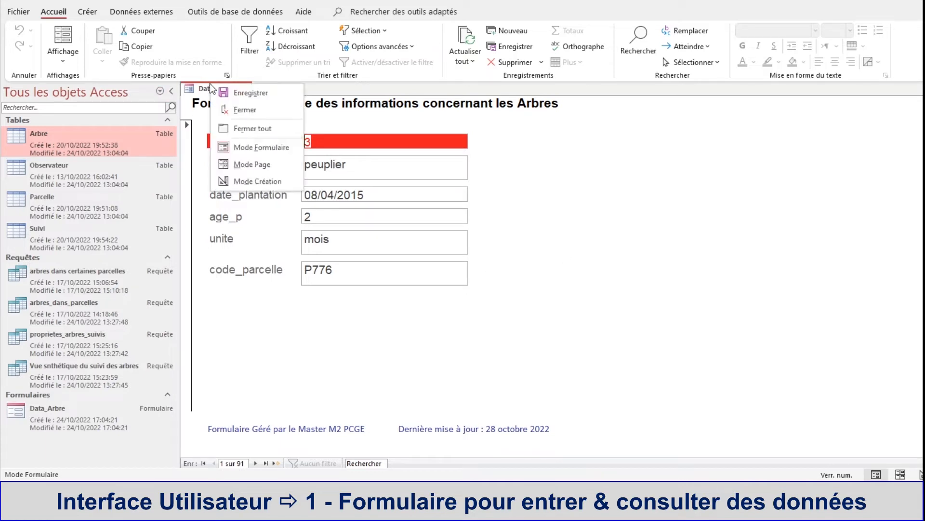
left_click(230, 182)
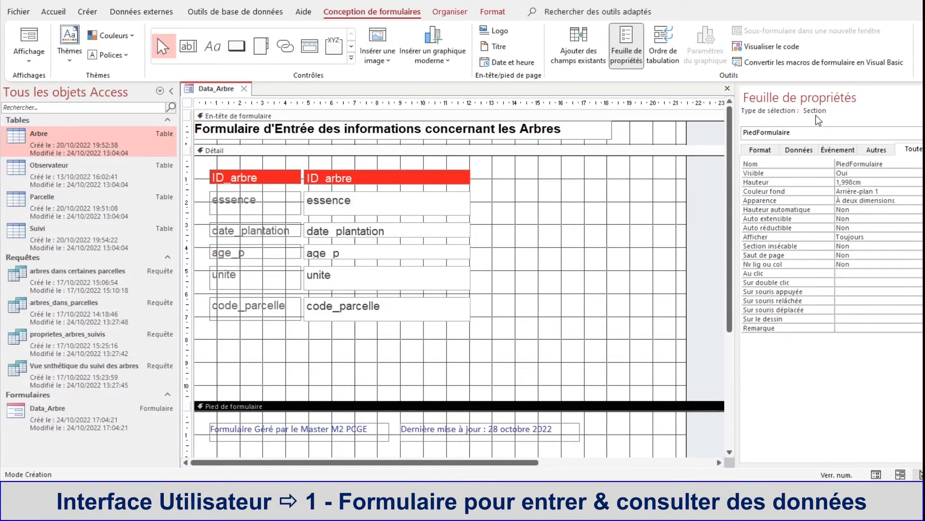
Step: Inspect the properties of the form's header, detail and footer sections one after another
left_click(573, 168)
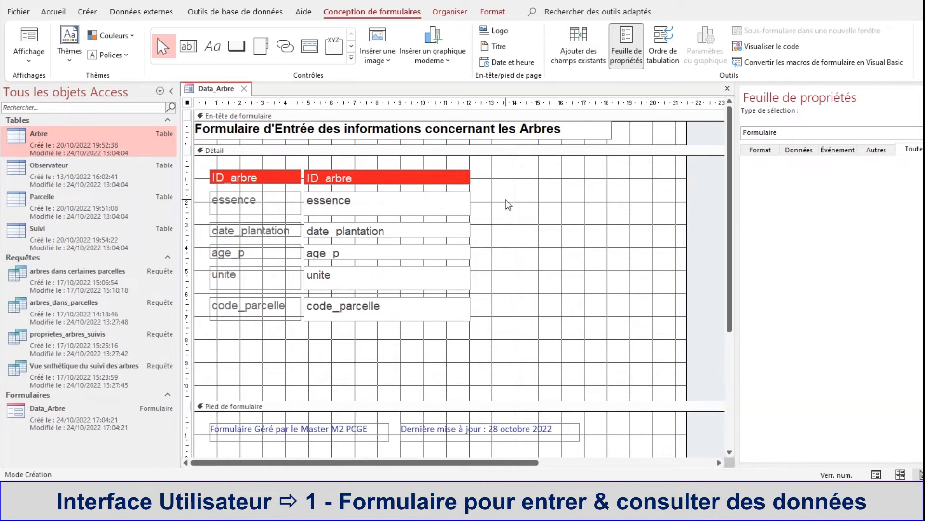
left_click(655, 129)
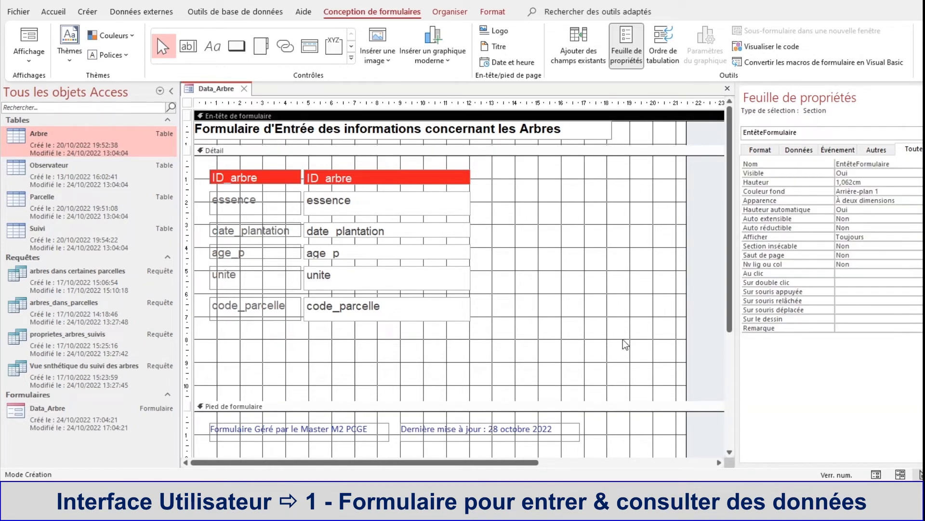
right_click(625, 129)
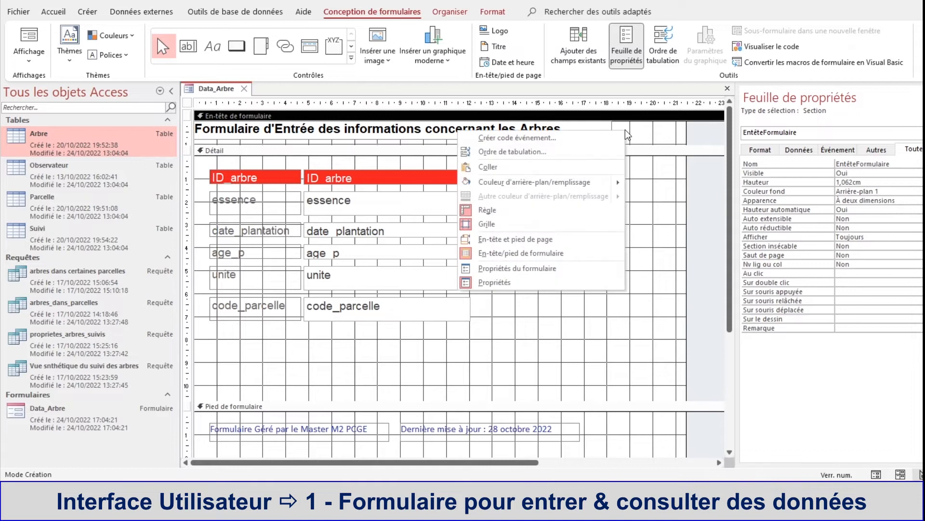
mouse_move(605, 183)
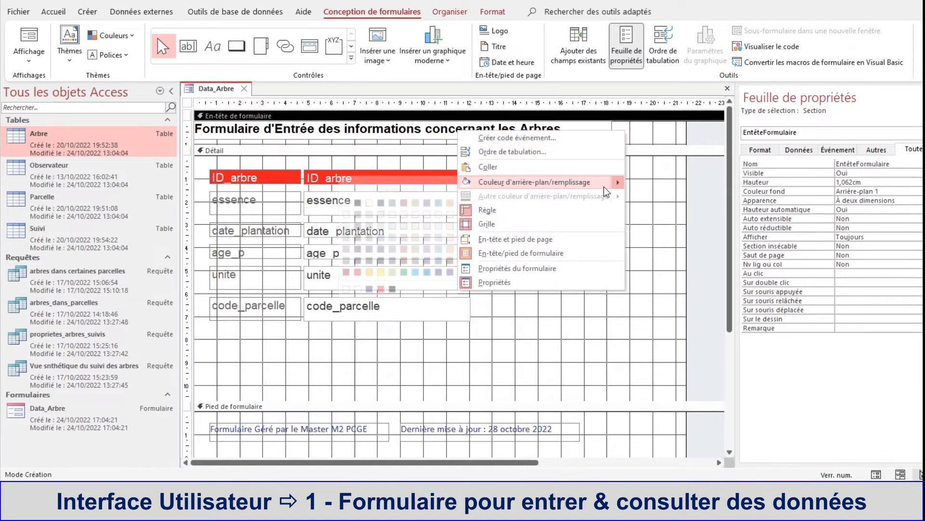
left_click(530, 282)
right_click(627, 130)
left_click(570, 283)
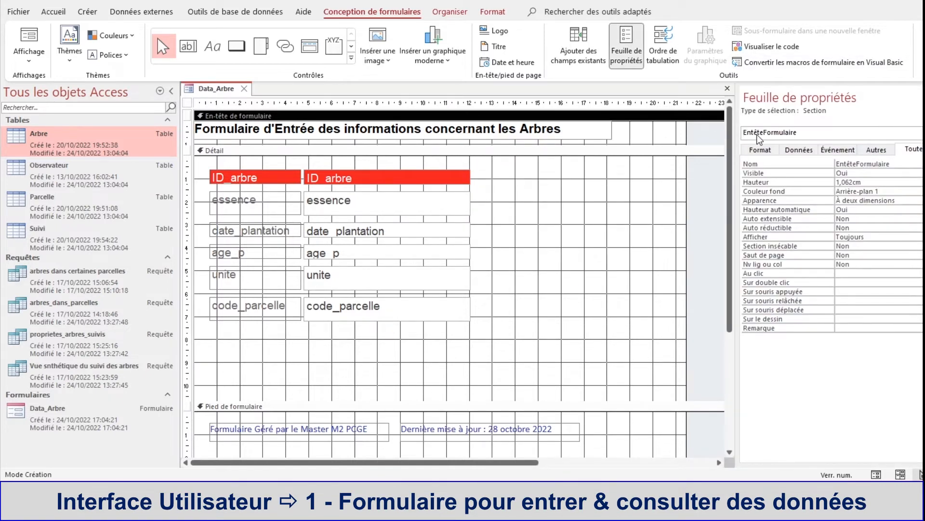
left_click(578, 240)
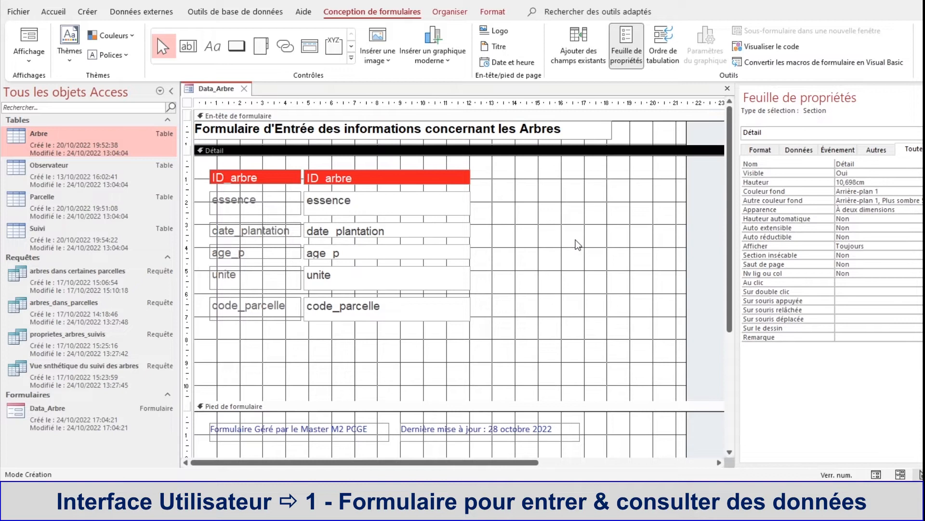
right_click(576, 239)
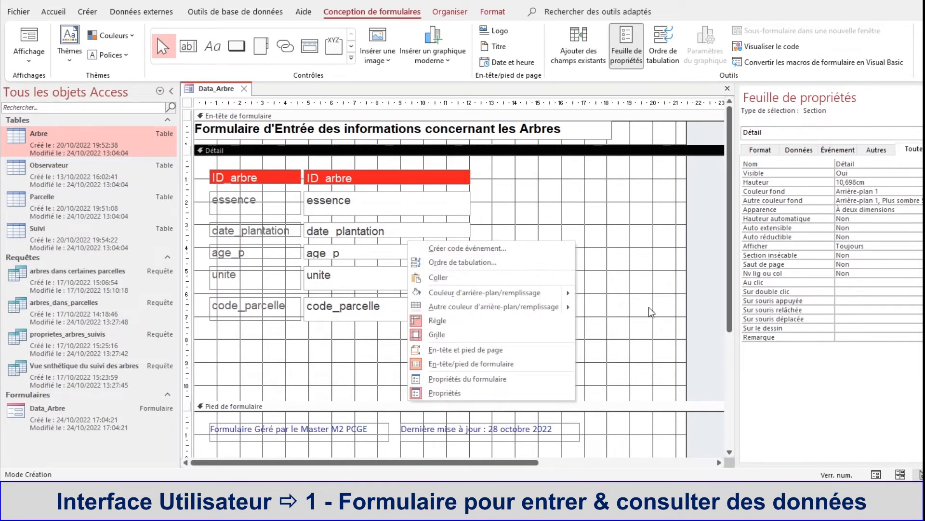
left_click(634, 443)
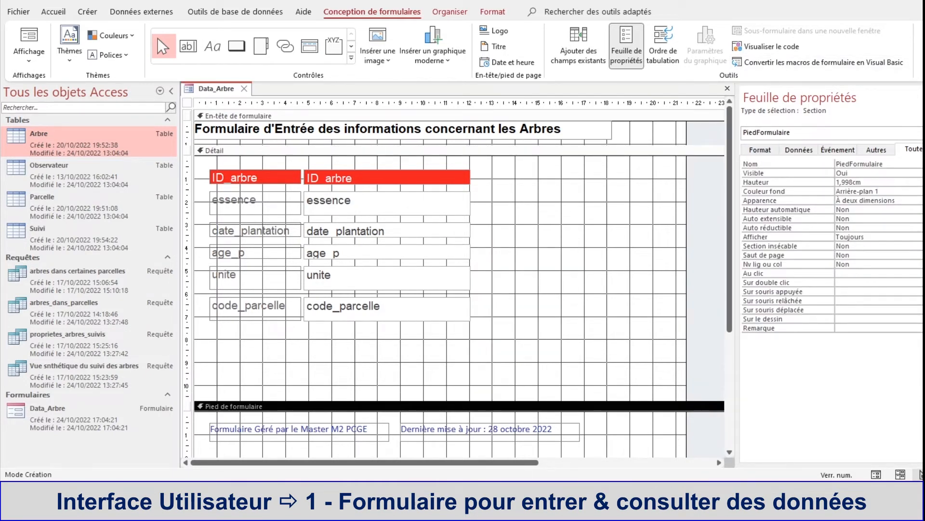
Step: Set the whole form's background image to posters-lot-d-arbres-sans-feuilles-sur-fond-blanc-en-haute-definition.jpg.jpg from the Images folder in Atelier_6
left_click(924, 133)
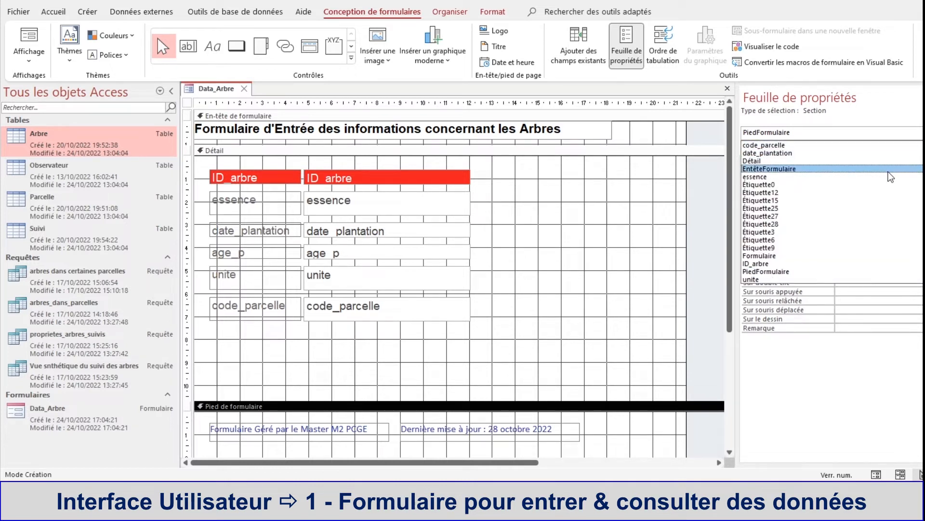
left_click(874, 260)
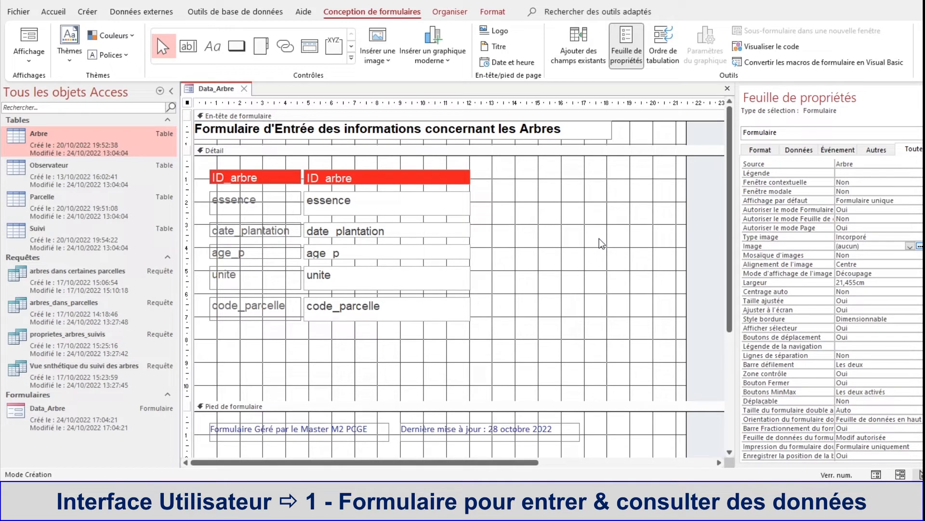
left_click(924, 132)
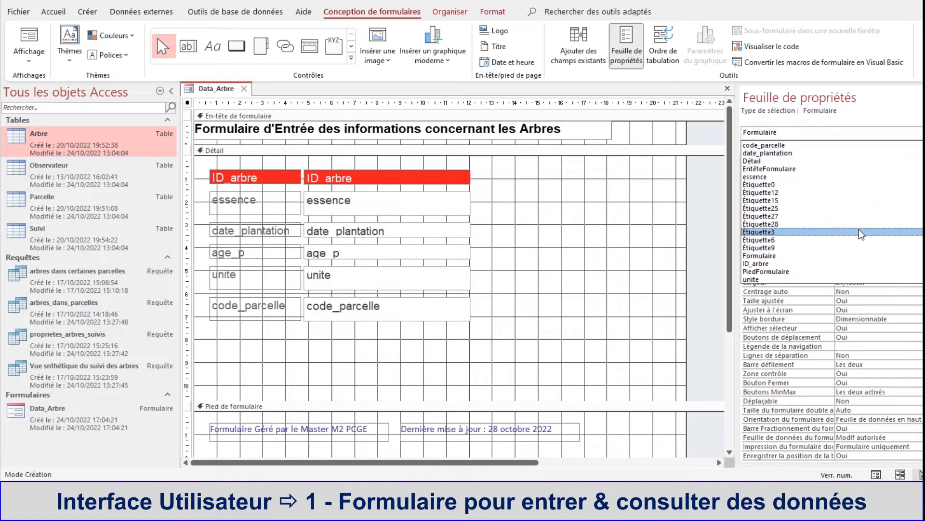
left_click(852, 256)
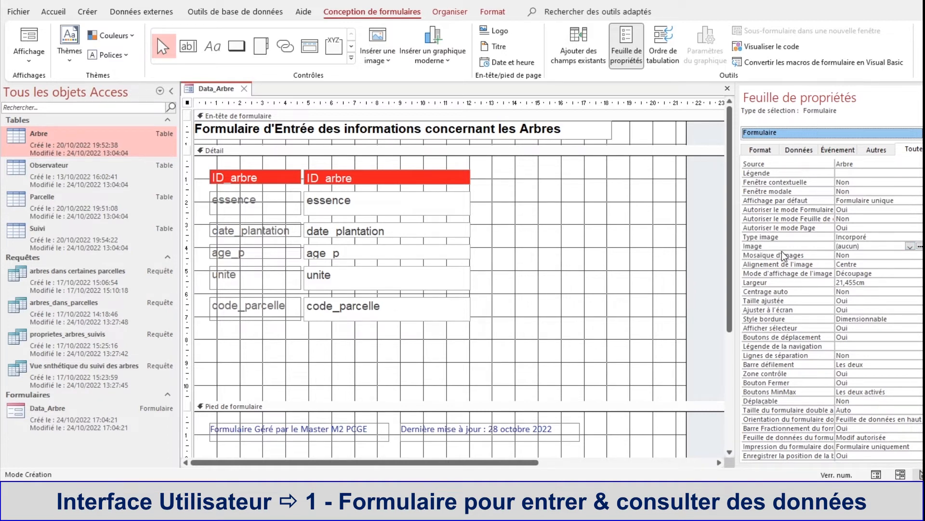
left_click(920, 246)
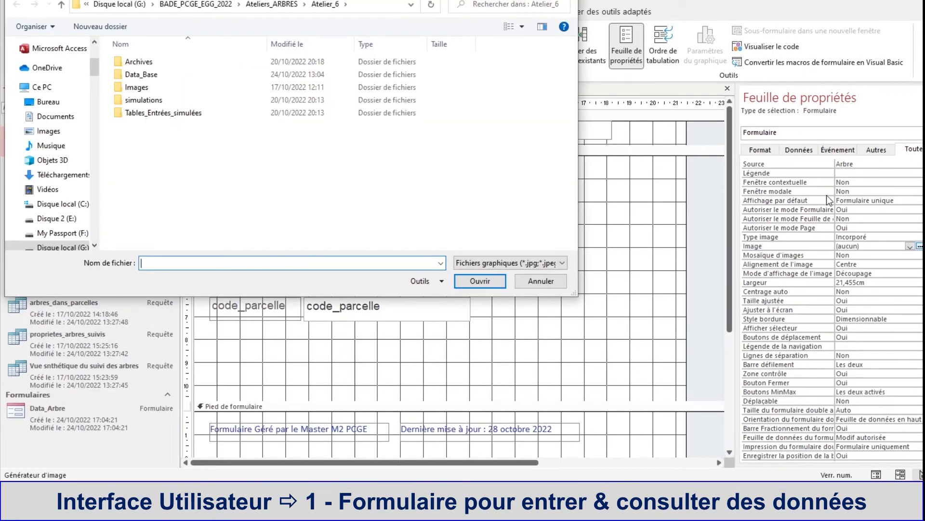
left_click(265, 7)
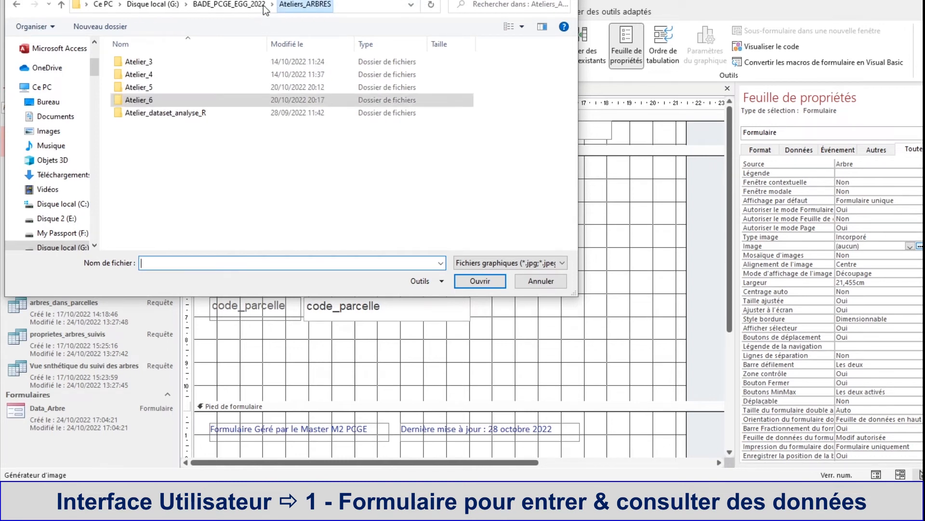
left_click(149, 102)
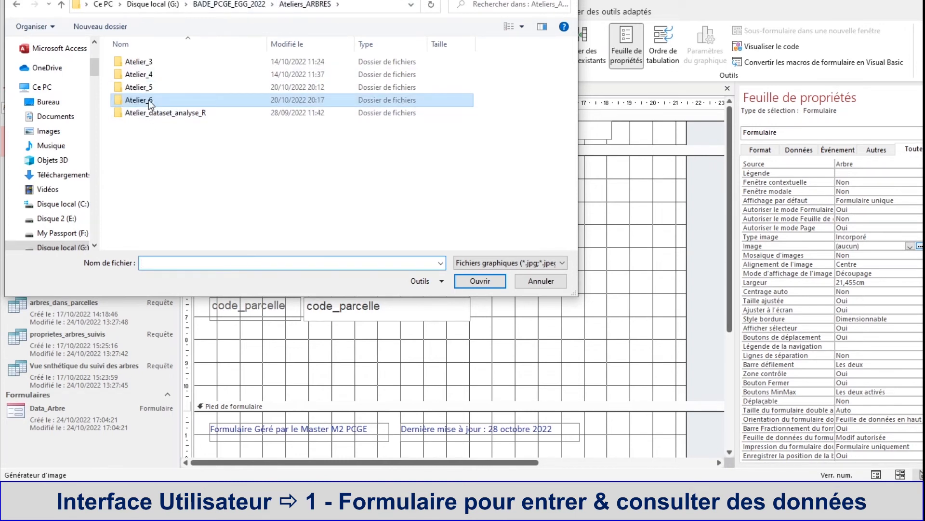
double_click(149, 103)
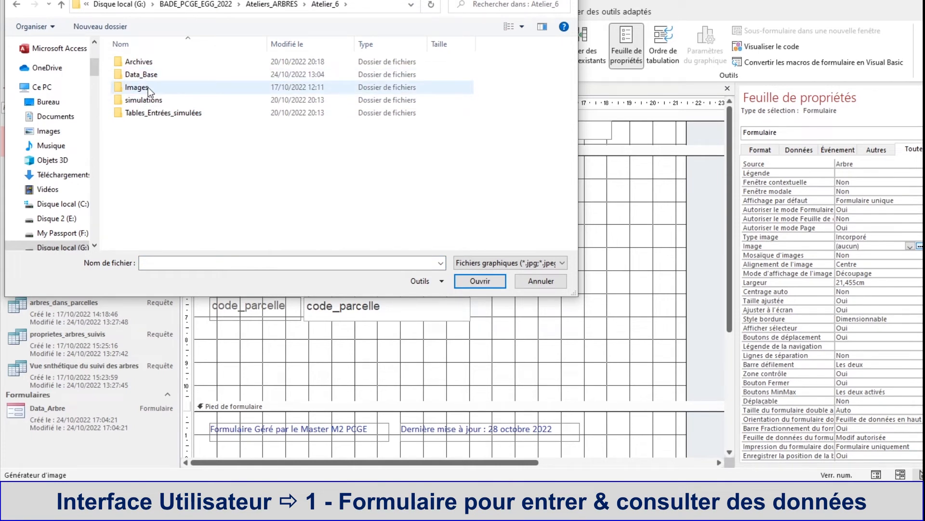
double_click(148, 87)
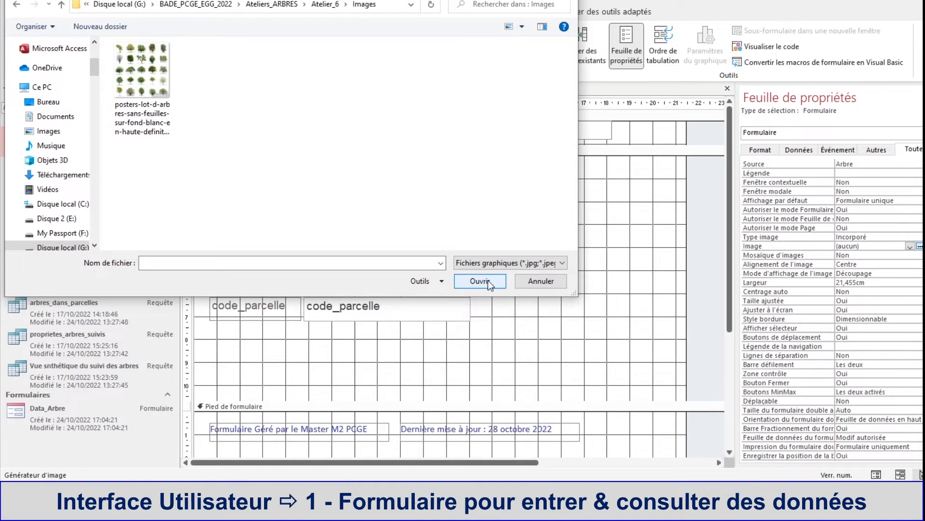
left_click(123, 60)
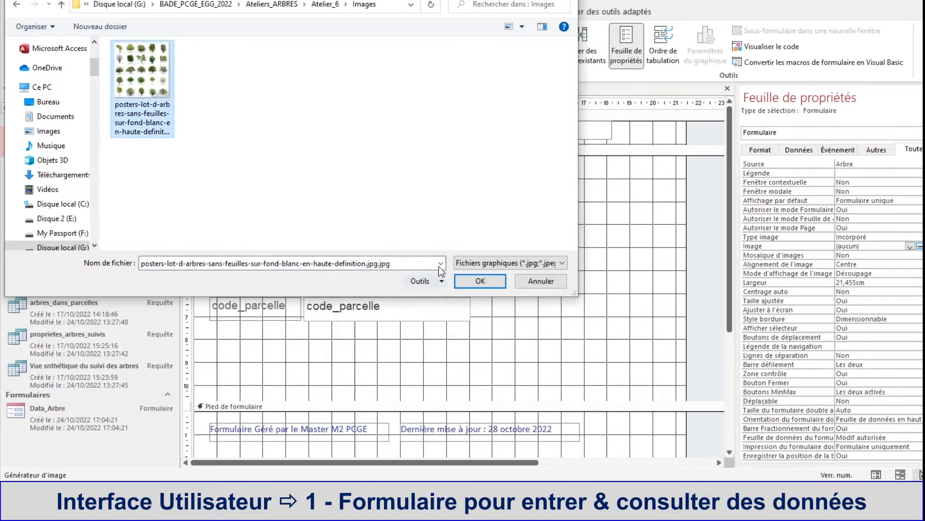
left_click(485, 283)
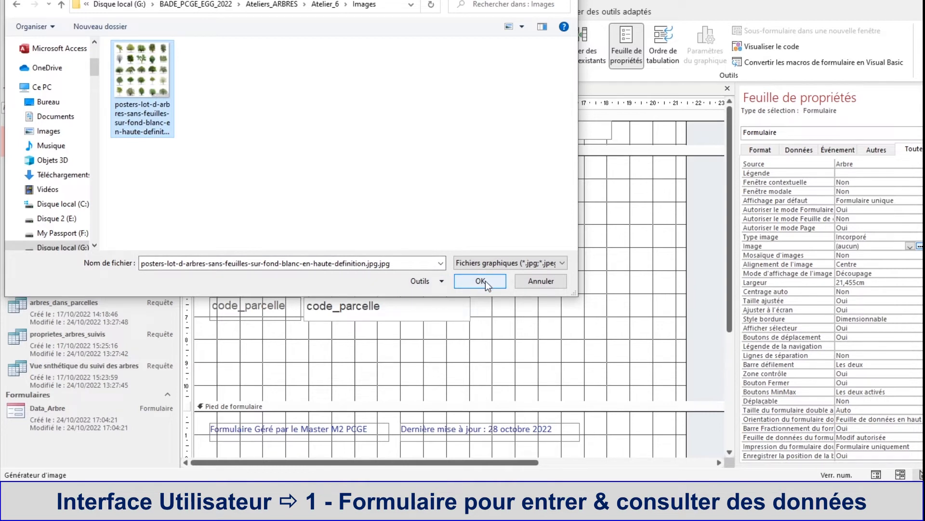
left_click(485, 280)
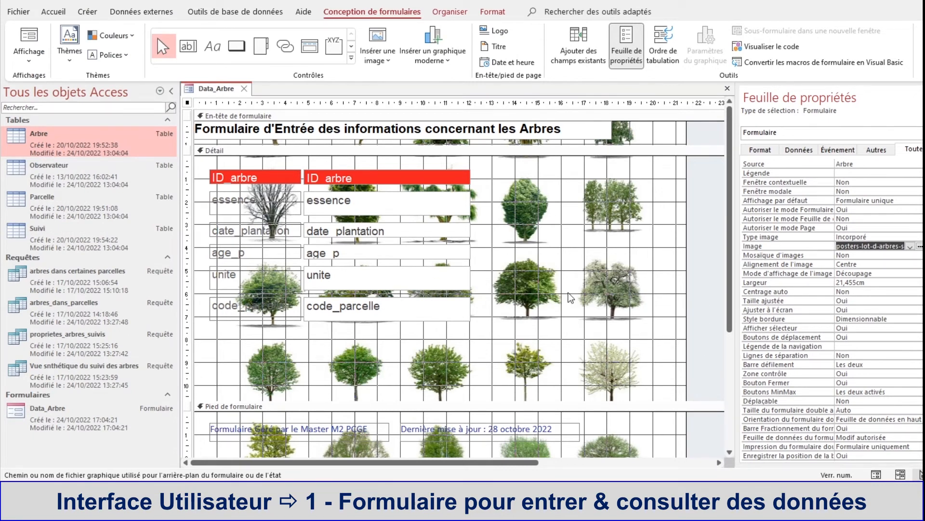
Step: Check the tree background image in form view and return to design view
right_click(210, 92)
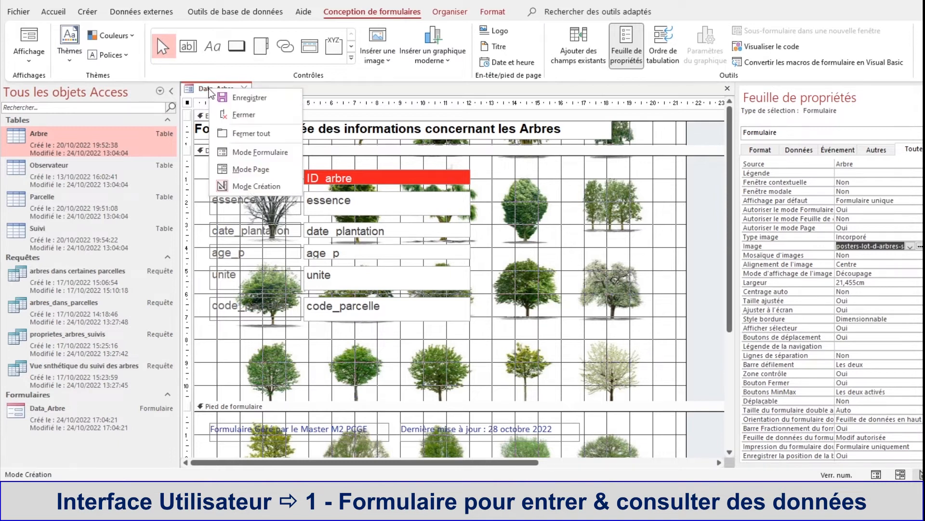
left_click(238, 153)
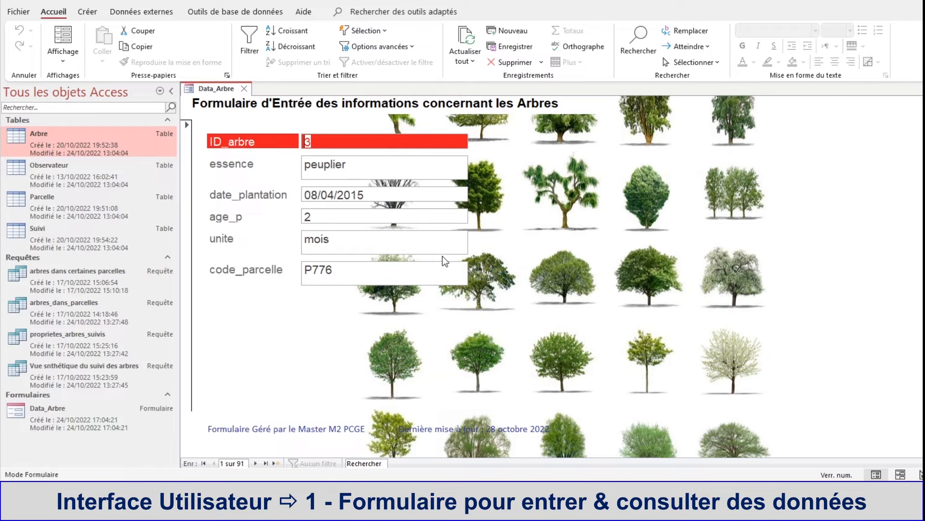
right_click(533, 215)
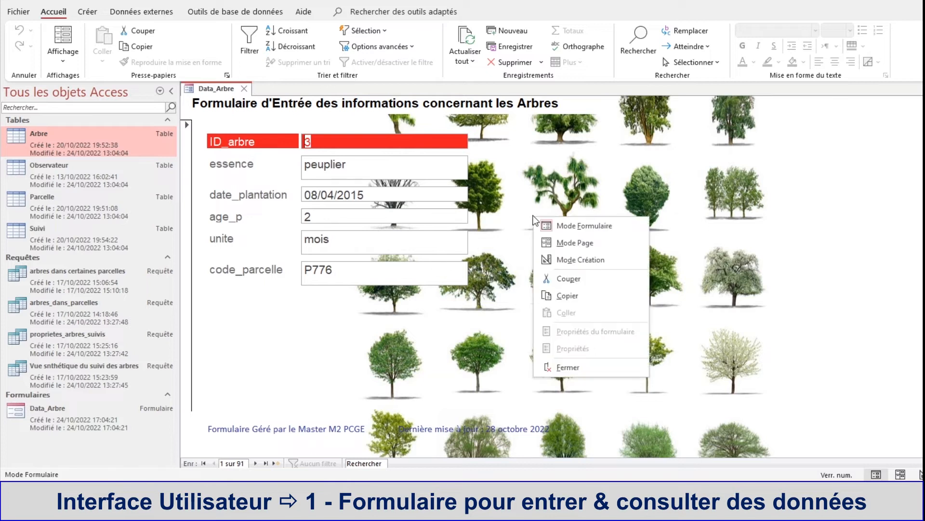
left_click(559, 261)
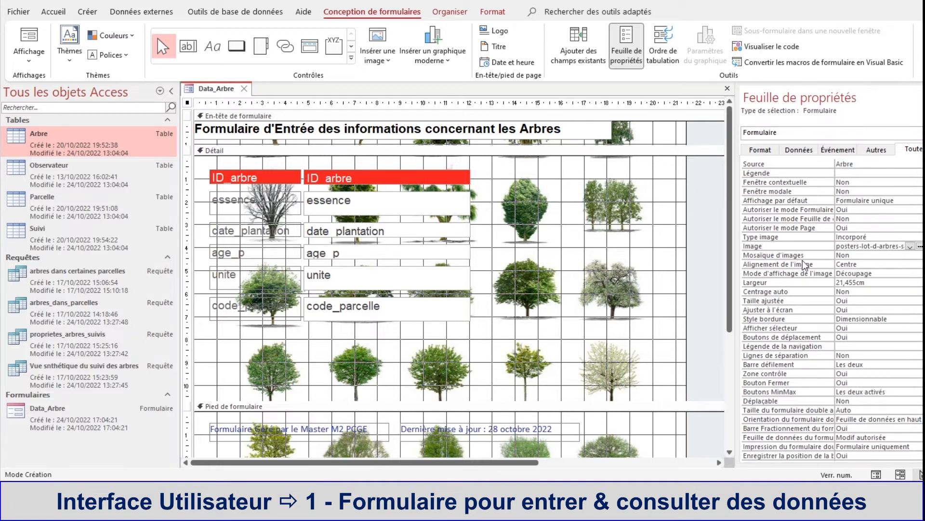
Step: Set the background image alignment to Haut à gauche and narrow the form to about 18.6 cm wide
left_click(847, 266)
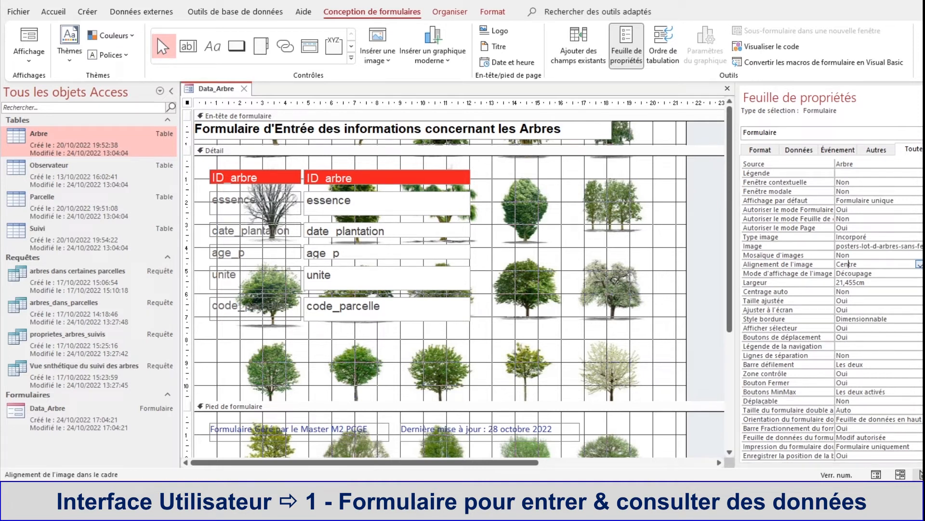
left_click(919, 265)
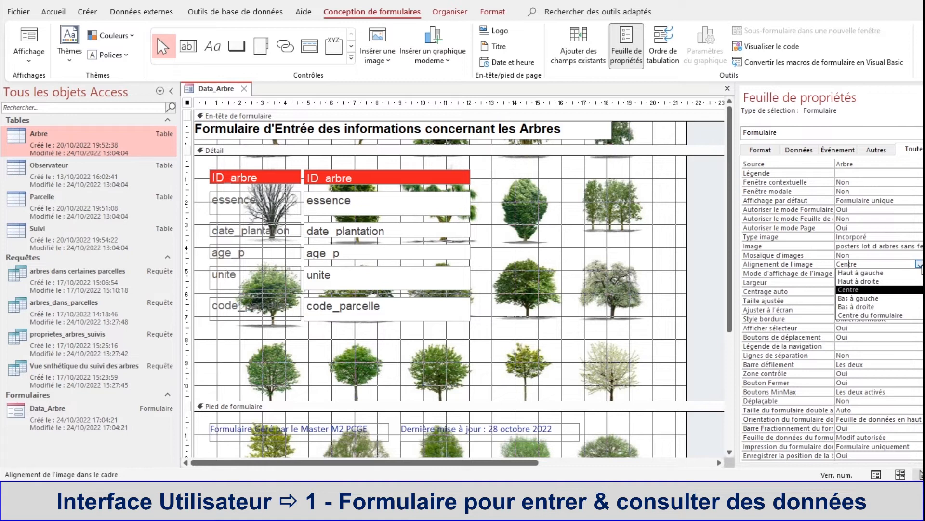
left_click(909, 272)
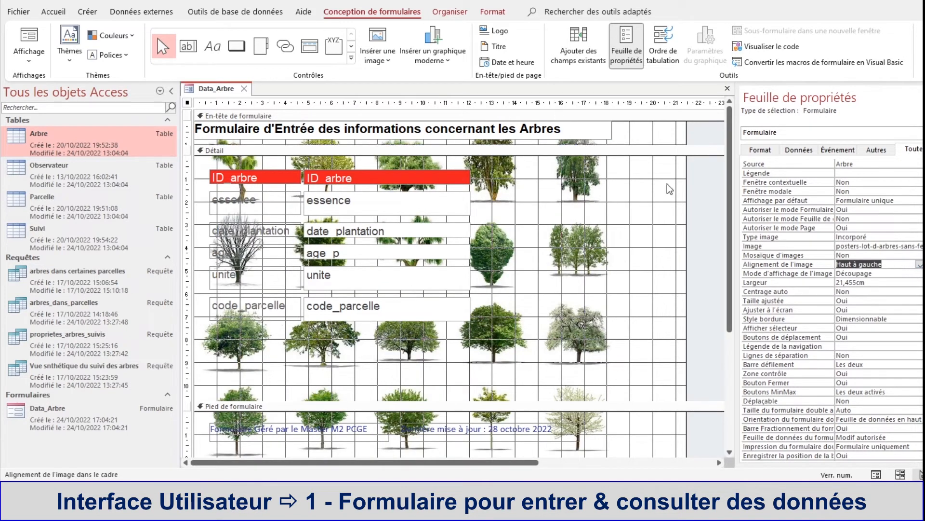
left_click_drag(687, 212, 622, 216)
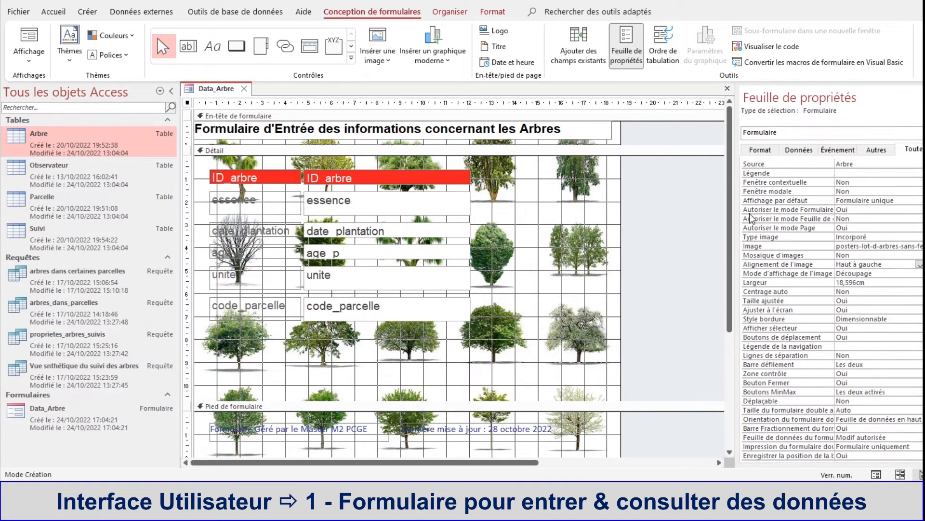
Step: Set the background colour of both form footer labels to Automatique
left_click_drag(736, 214, 720, 214)
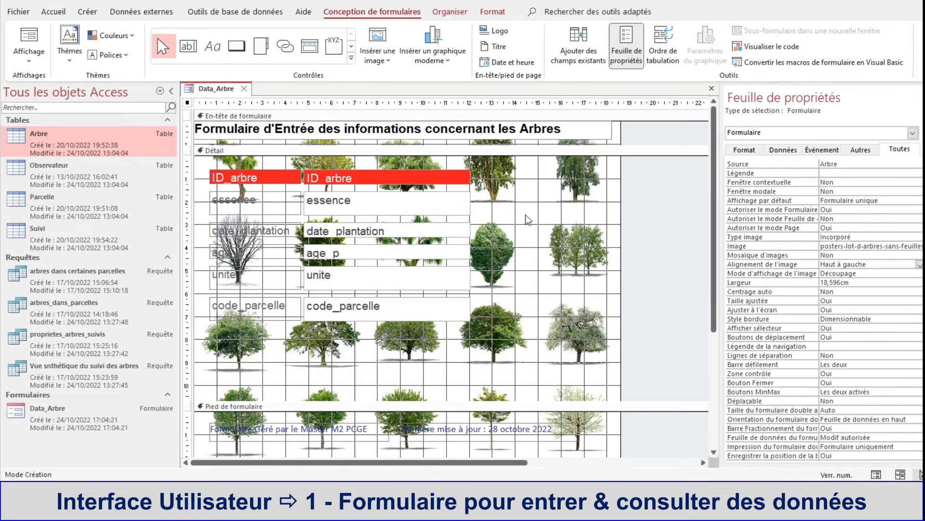
left_click(288, 428)
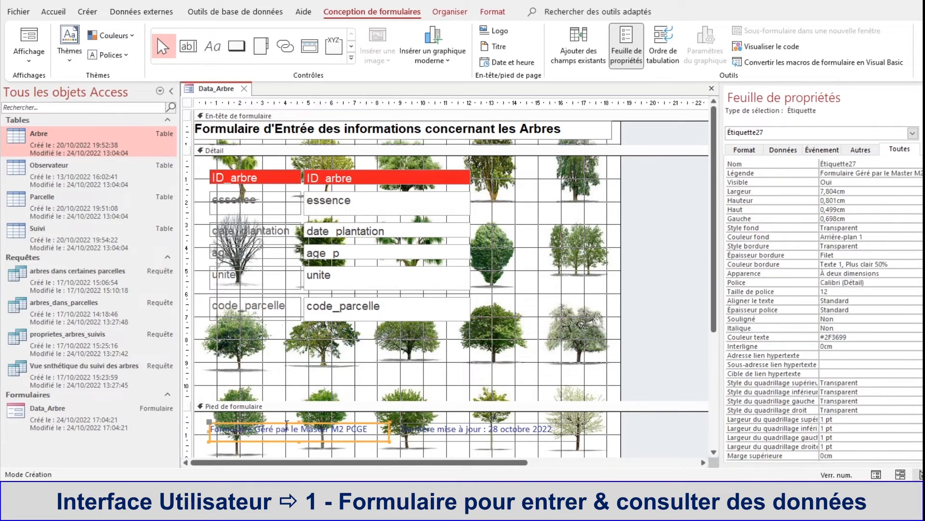
left_click(440, 425, "shift")
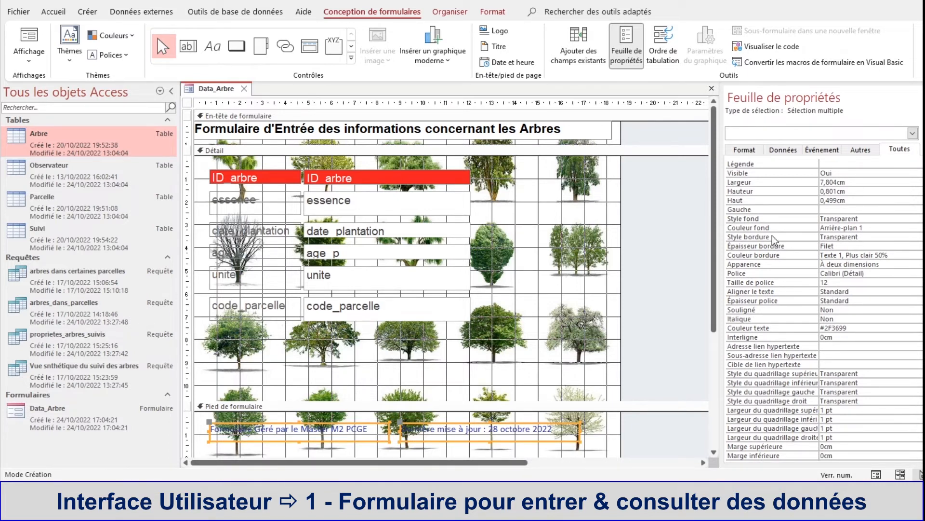
left_click(864, 219)
left_click(920, 219)
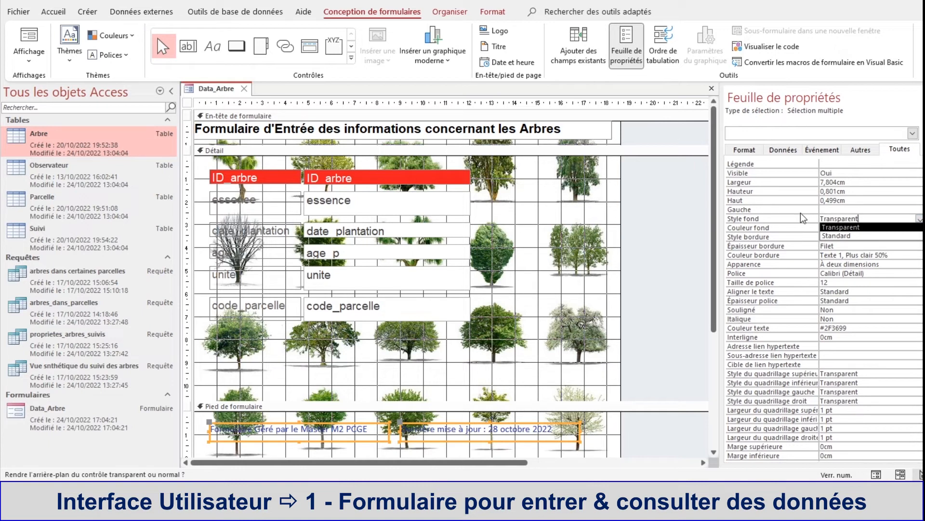
left_click(782, 229)
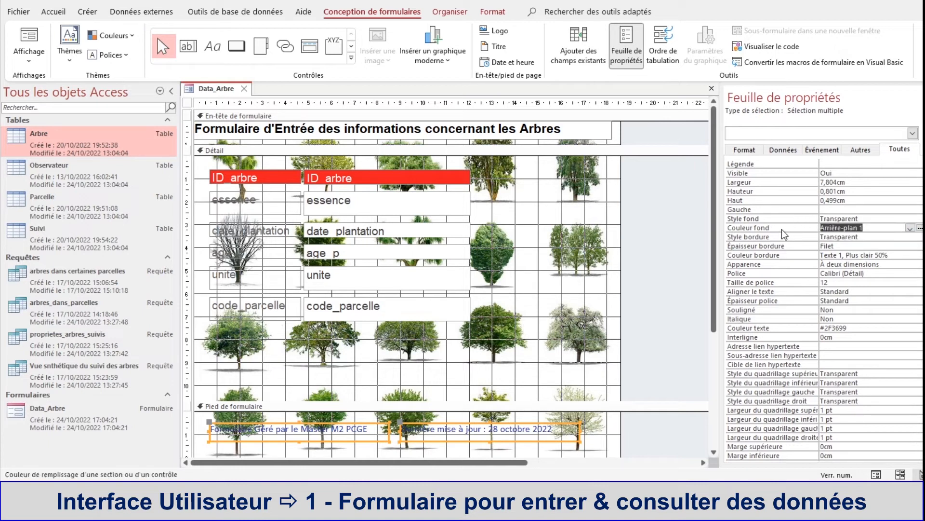
left_click(910, 228)
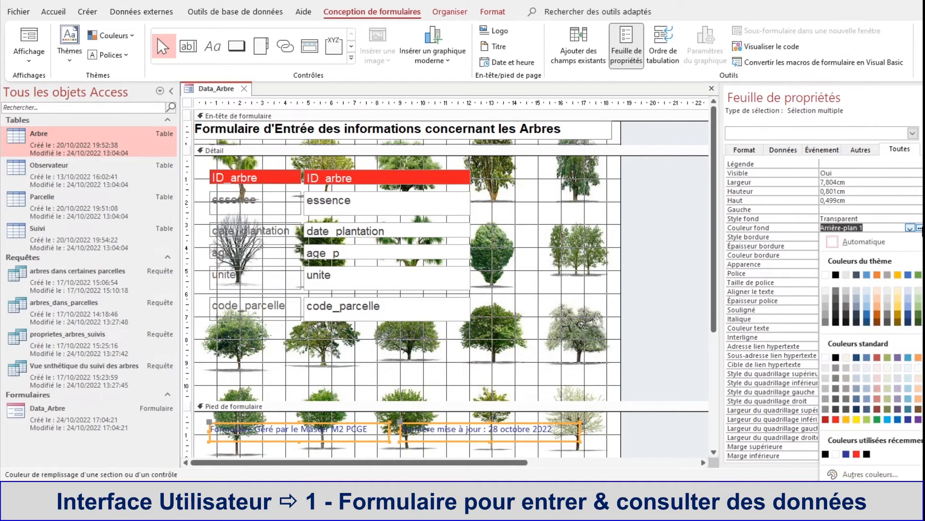
left_click(834, 244)
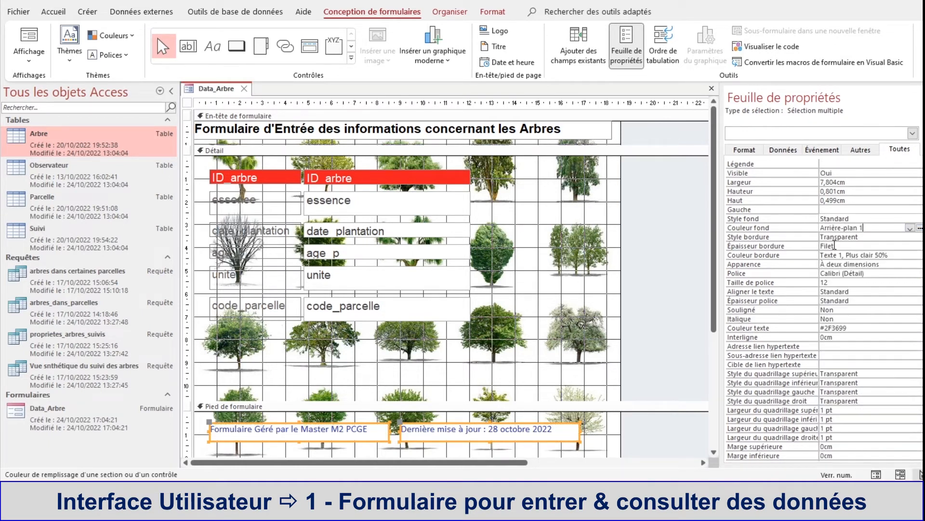
Step: Move the management label to the footer's upper-left corner and the update-date label to about 10.2 cm across, 1.1 cm down; shorten Détail to about 10.3 cm
left_click(463, 388)
left_click_drag(417, 429, 346, 418)
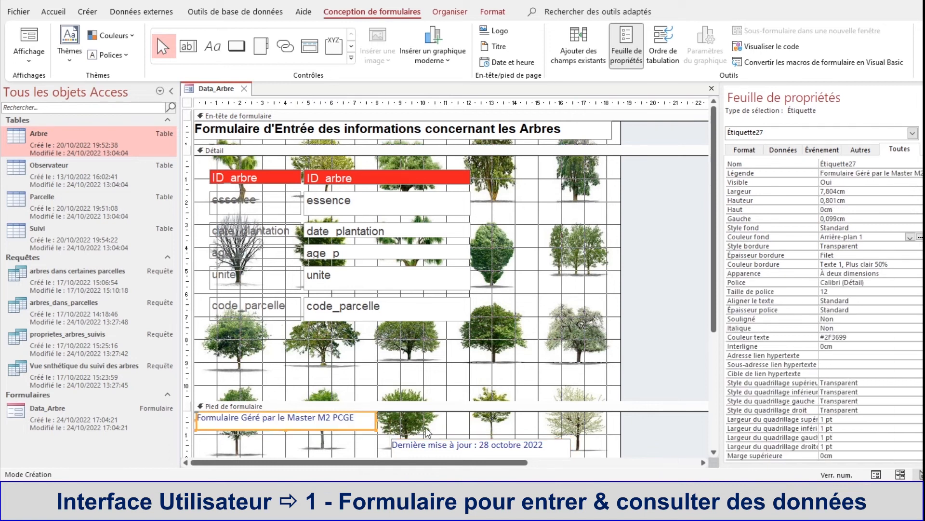
left_click(465, 446)
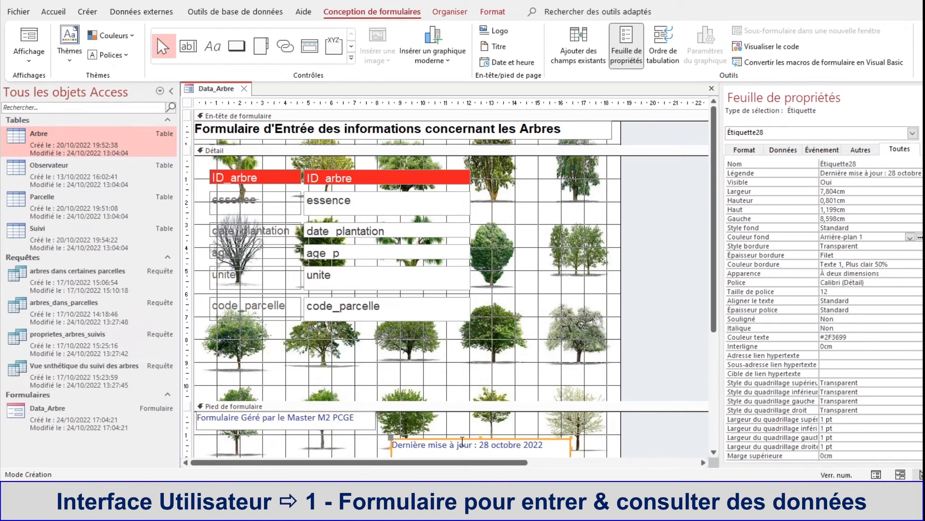
left_click_drag(464, 440, 498, 435)
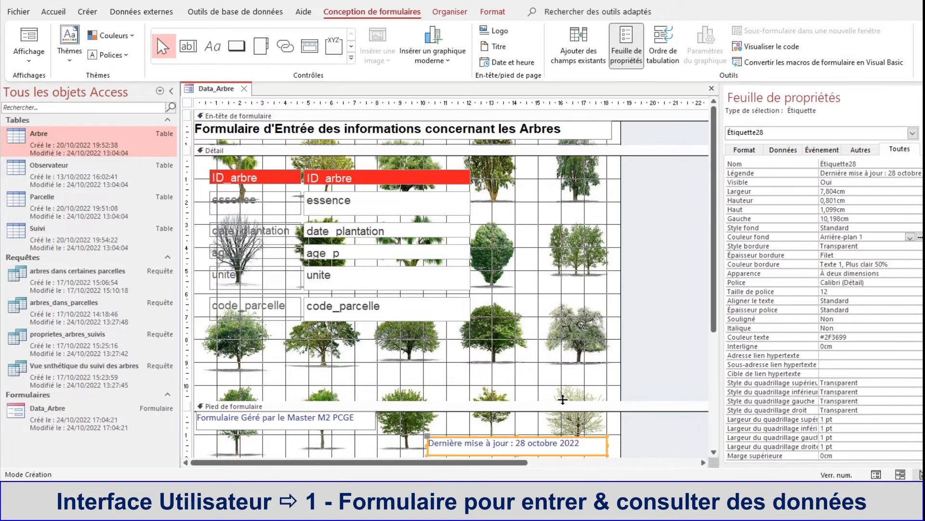
left_click_drag(562, 399, 562, 390)
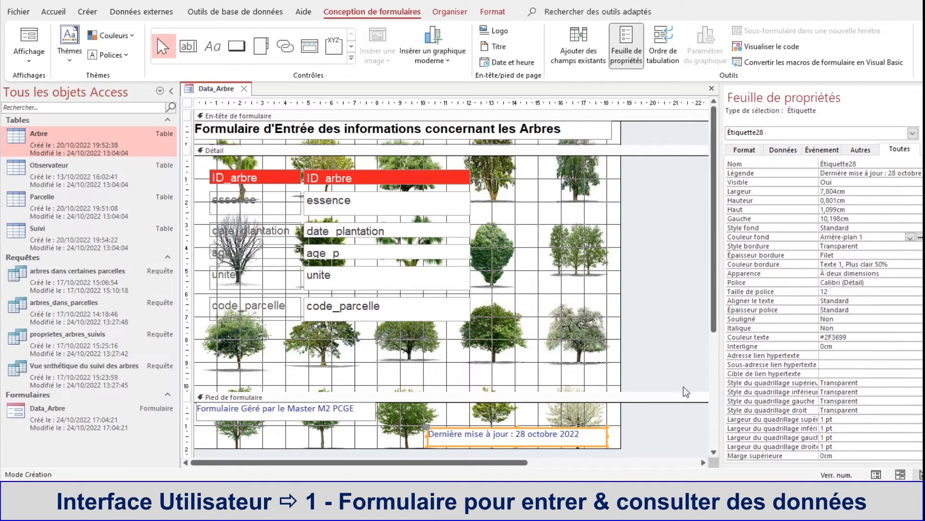
Step: Check the footer labels and field layout in form view and return to design view
right_click(204, 88)
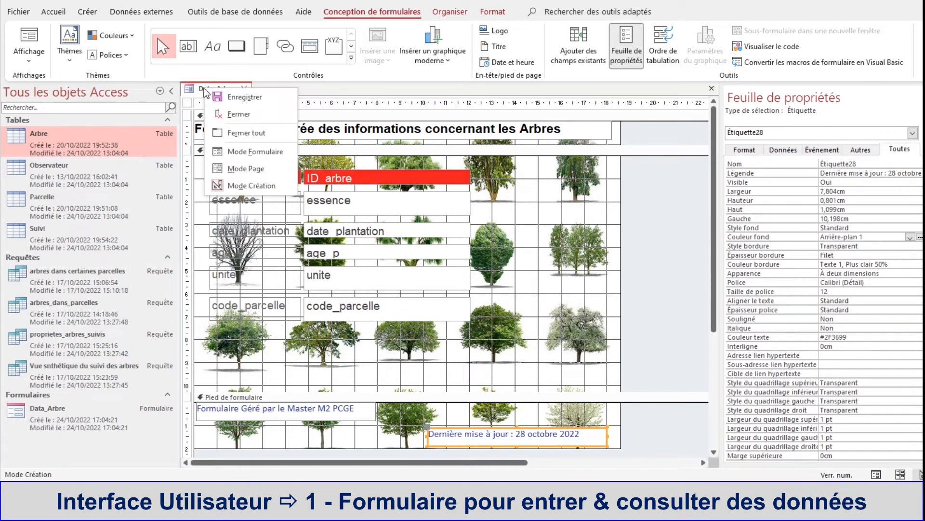
left_click(236, 152)
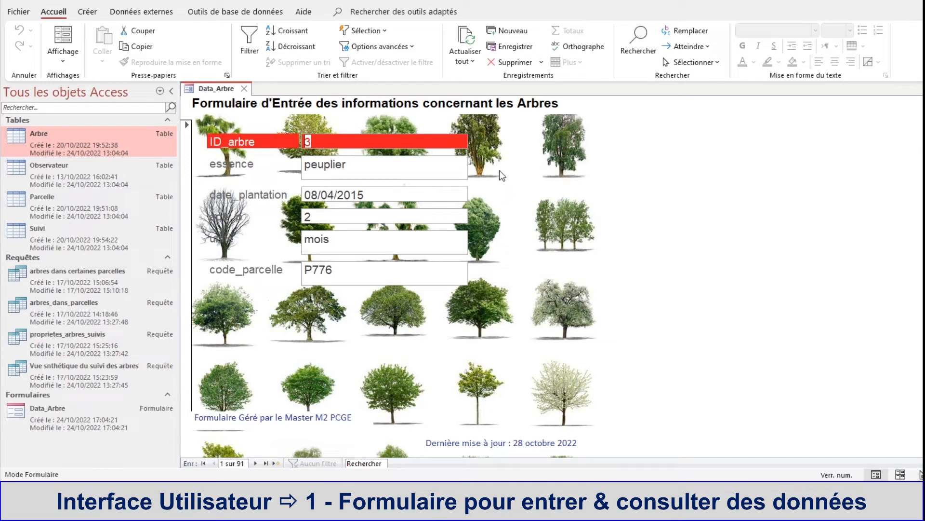
left_click(372, 192)
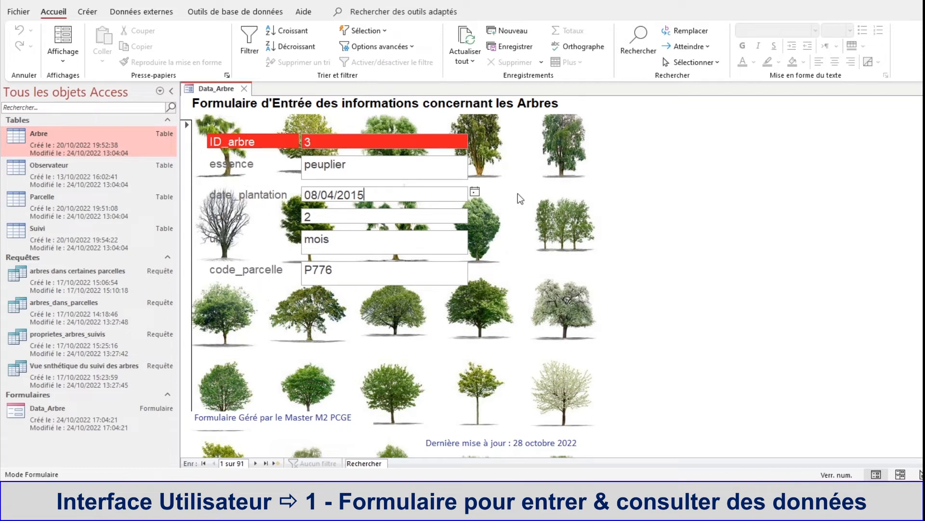
right_click(222, 90)
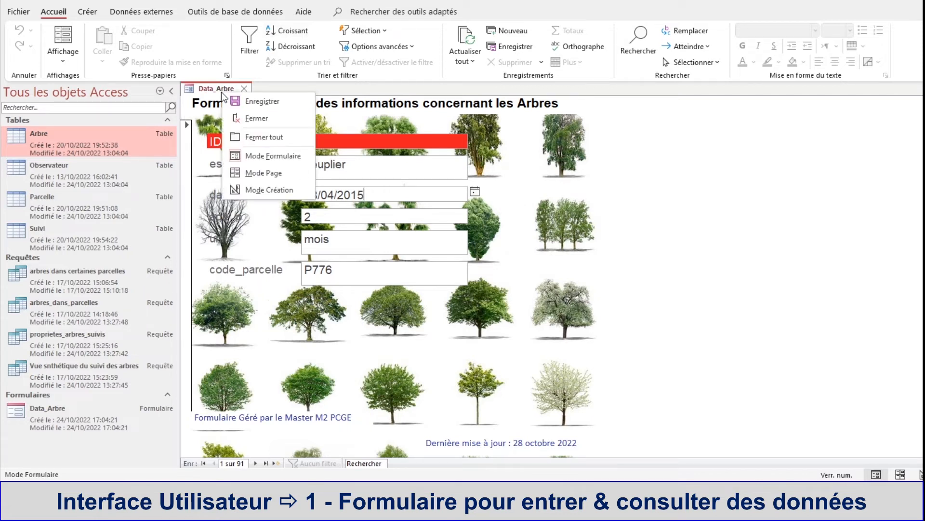
left_click(244, 189)
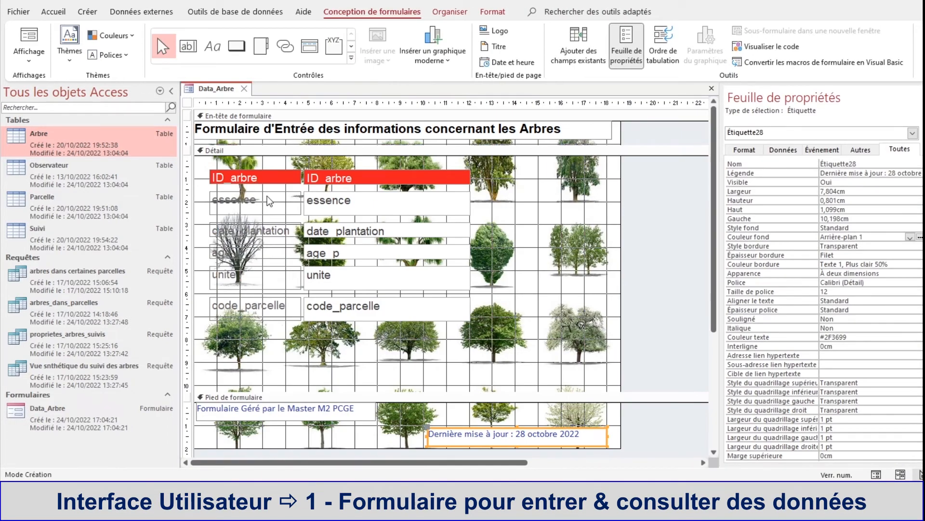
Step: Set the background colour of the essence, date_plantation, age_p, unite and code_parcelle labels to Automatique
left_click(263, 193)
left_click(257, 232, "shift")
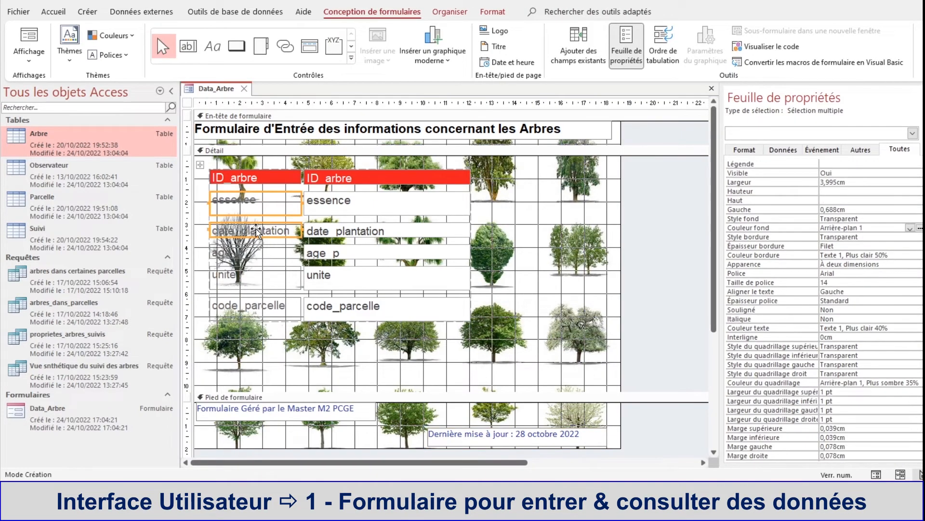
left_click(263, 249, "shift")
left_click(261, 271, "shift")
left_click(259, 304, "shift")
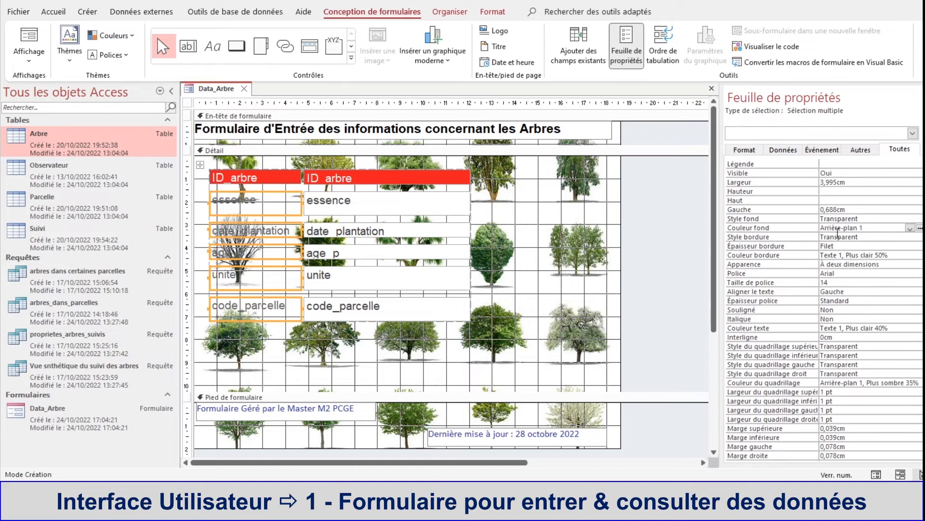
left_click(910, 227)
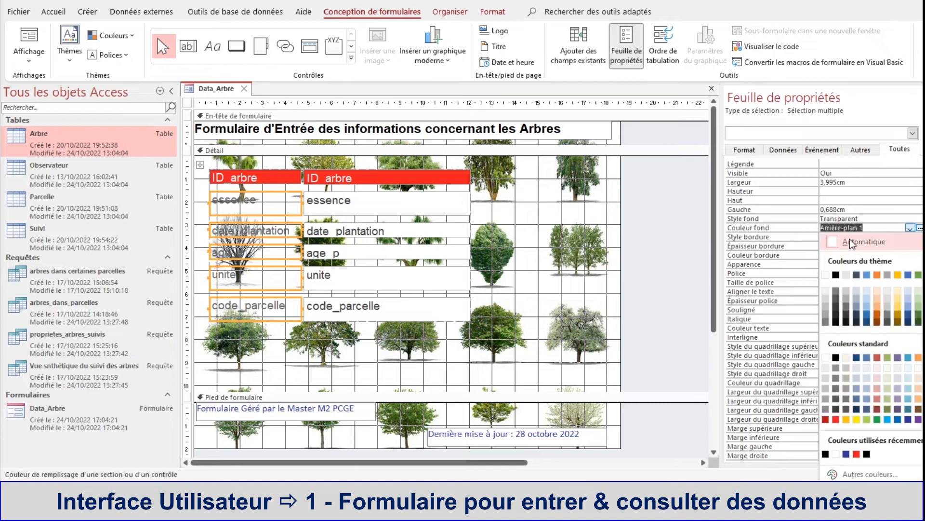
left_click(833, 241)
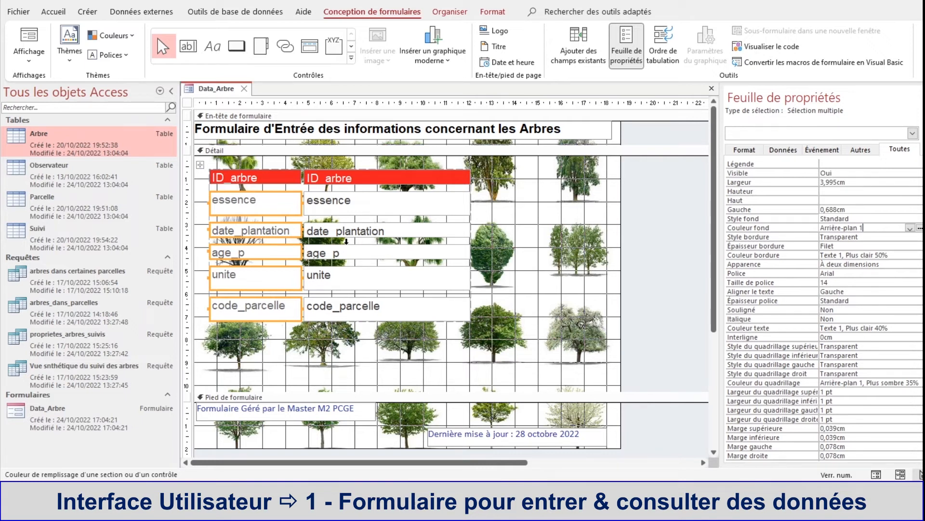
Step: Set the background colour of the essence label and its field to the green Accent 6, Plus sombre 25%
left_click(282, 195)
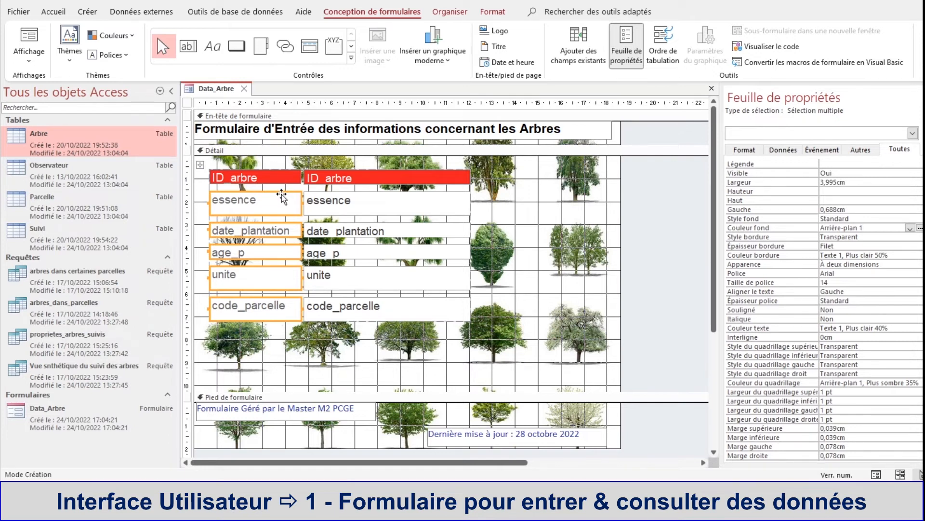
left_click(431, 204)
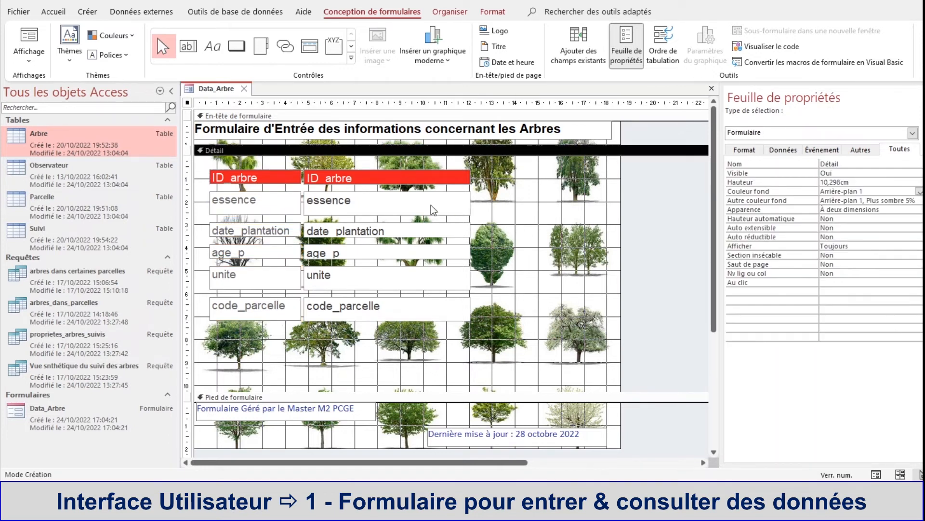
left_click(273, 195)
left_click(324, 200, "shift")
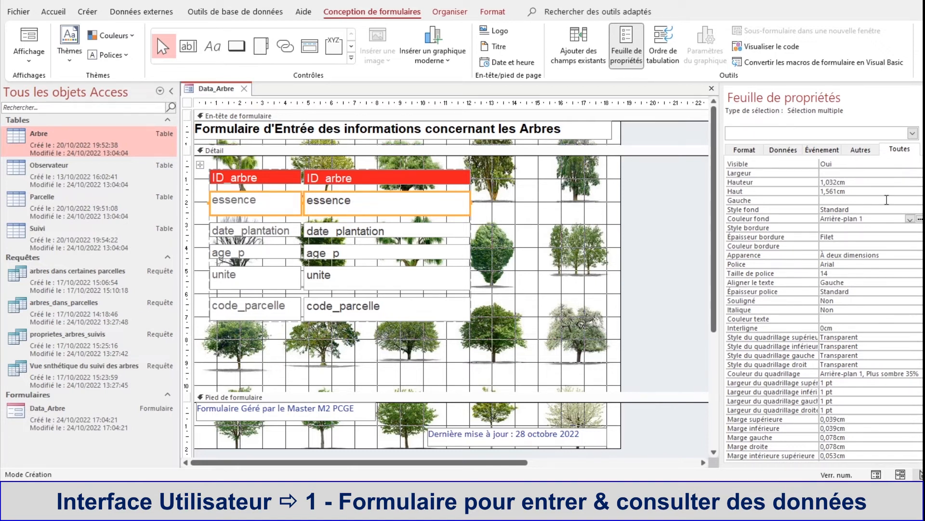
left_click(920, 220)
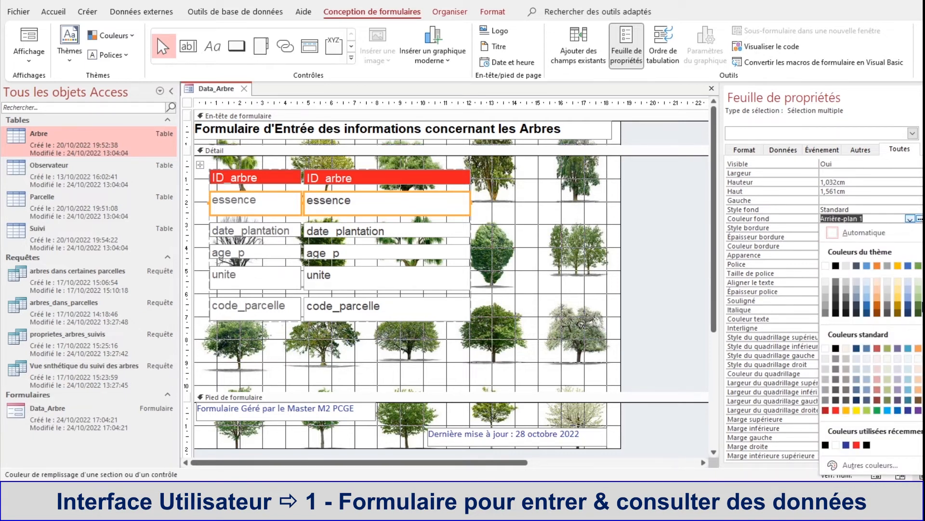
left_click(919, 304)
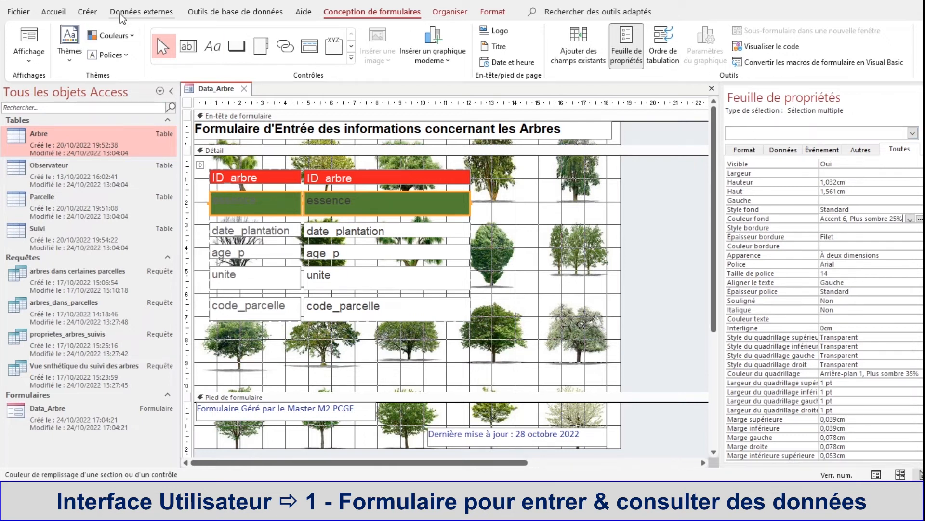
Step: Set the text colour of the essence label and its field to white
left_click(56, 12)
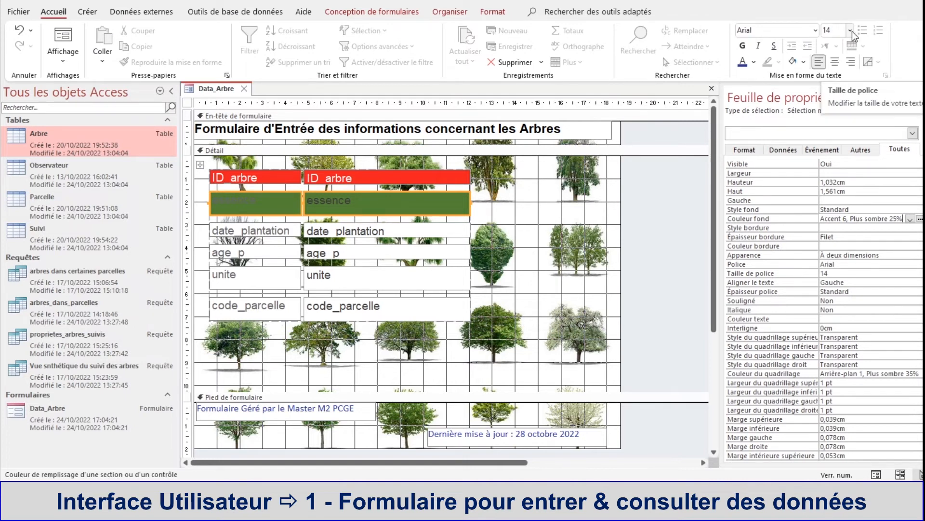
left_click(754, 62)
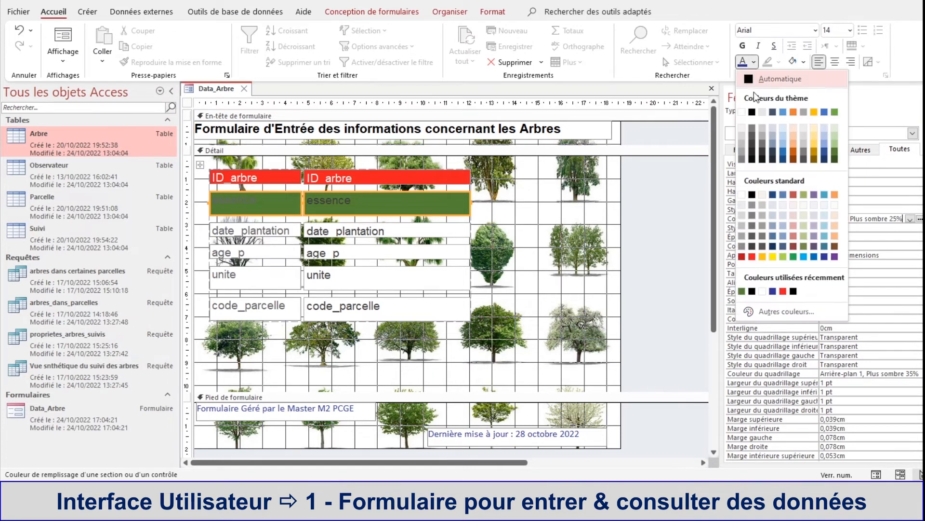
left_click(742, 114)
left_click(540, 230)
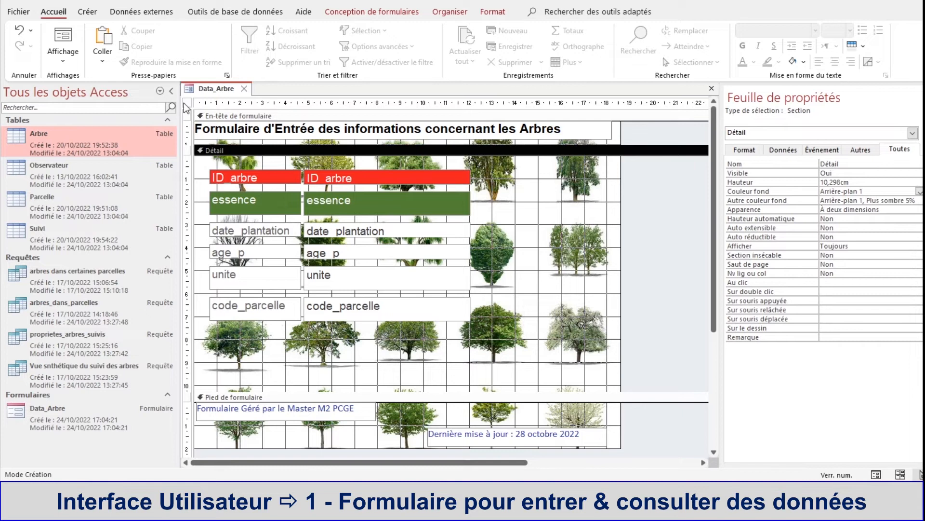
Step: Check the green essence row in form view and return to design view
right_click(214, 90)
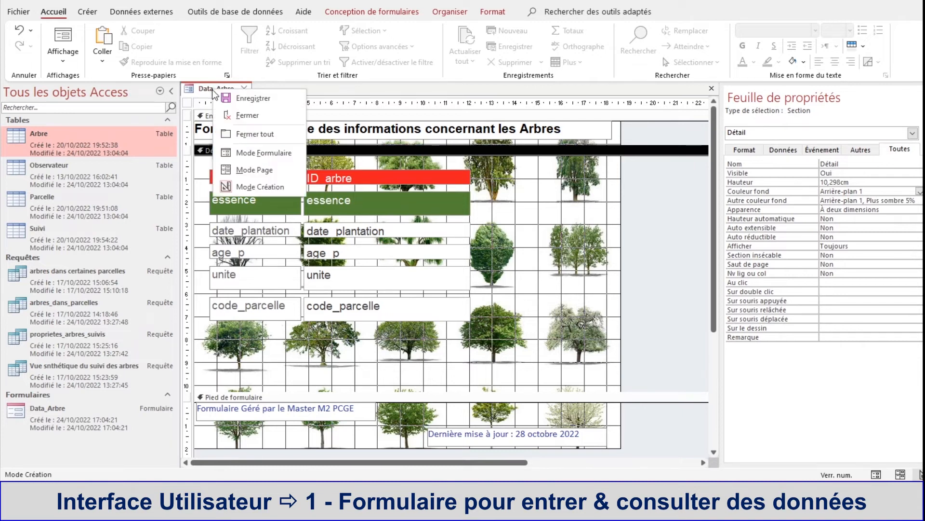
left_click(251, 154)
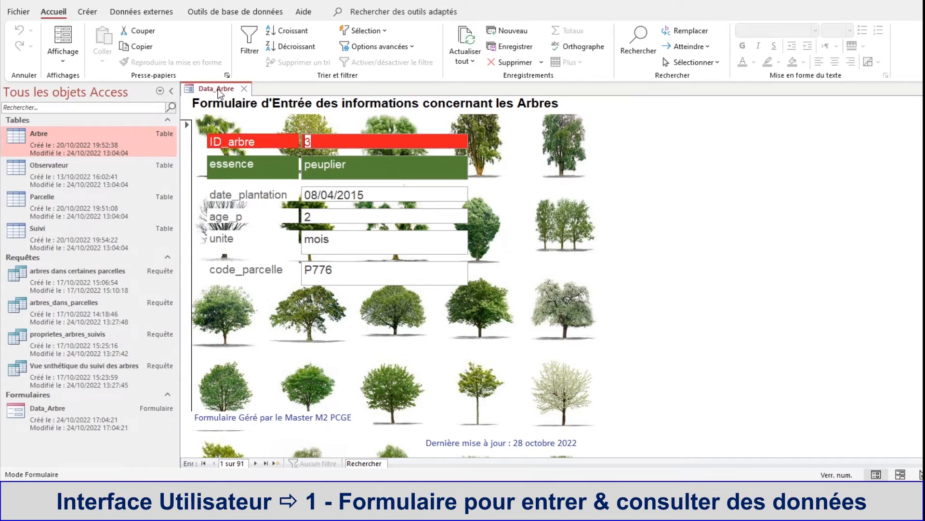
right_click(220, 89)
left_click(245, 187)
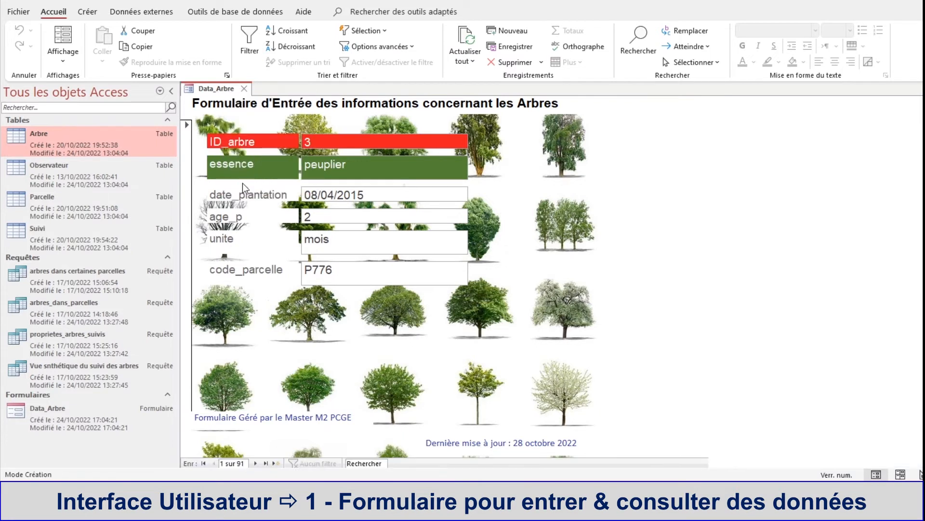
Step: Set the background colour of the date_plantation, age_p, unite and code_parcelle labels and fields to Accent 6, Plus sombre 25%
left_click(268, 192)
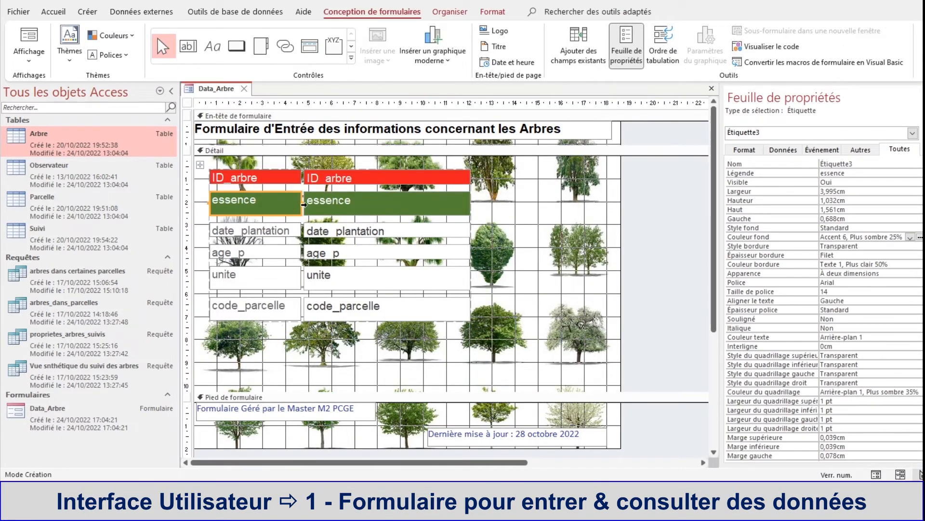
left_click(277, 312, "shift")
left_click(276, 280, "shift")
left_click(274, 248, "shift")
left_click(273, 236, "shift")
left_click(345, 228, "shift")
left_click(342, 253, "shift")
left_click(336, 274, "shift")
left_click(350, 316, "shift")
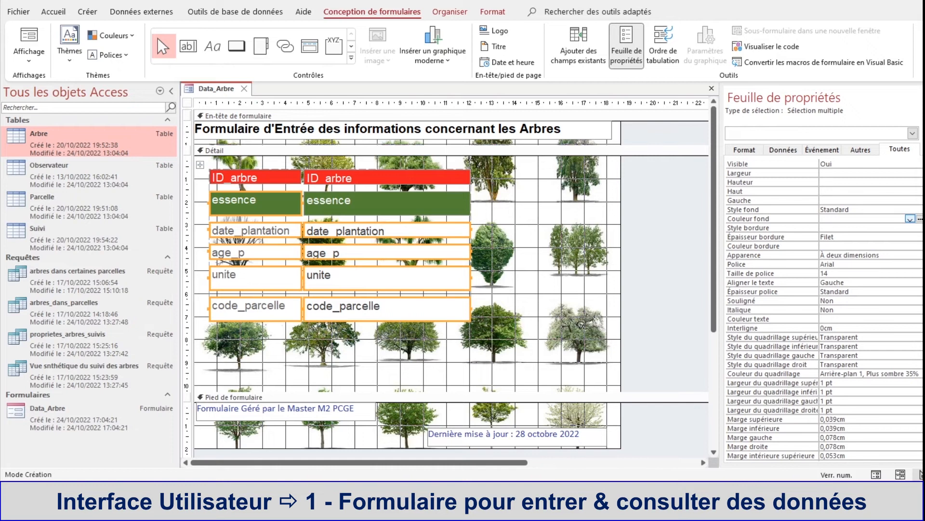
left_click(910, 218)
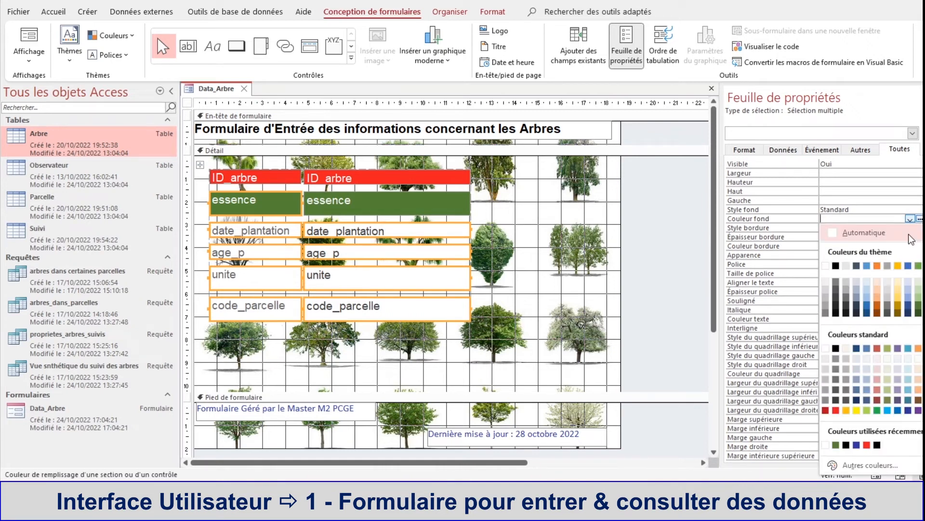
left_click(919, 305)
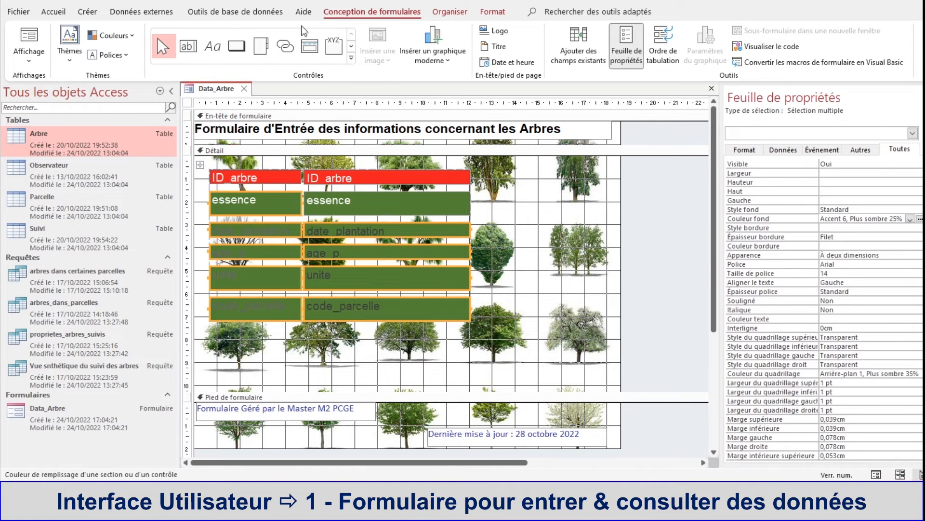
Step: Set the text colour of the date_plantation, age_p, unite and code_parcelle labels and fields to white
left_click(64, 16)
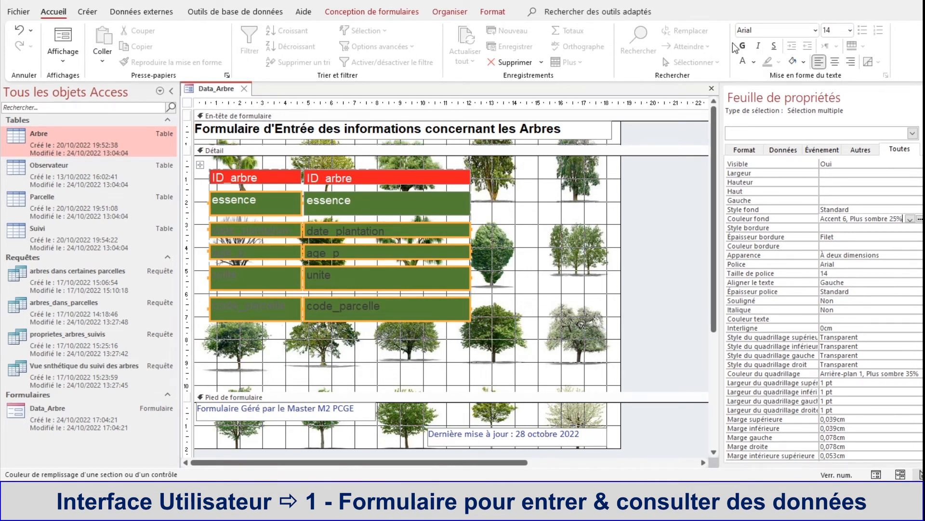
left_click(754, 62)
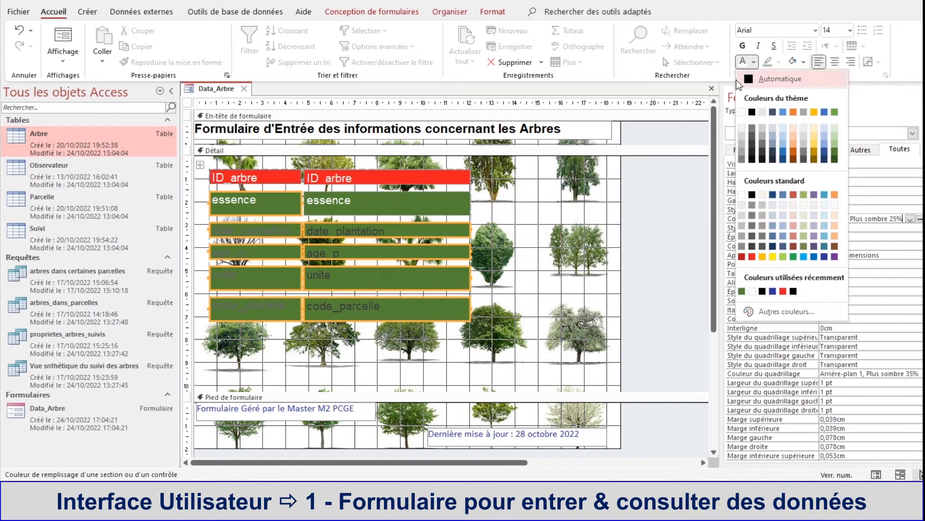
left_click(742, 113)
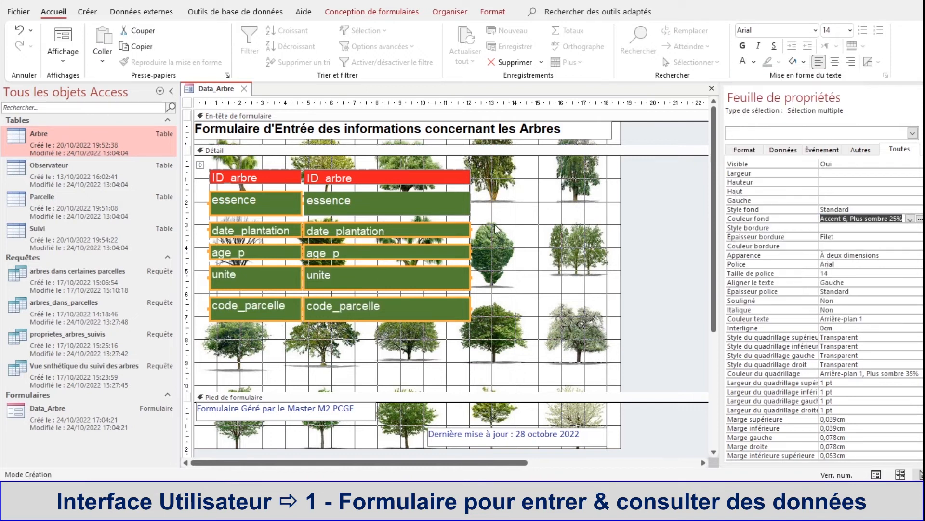
left_click(647, 218)
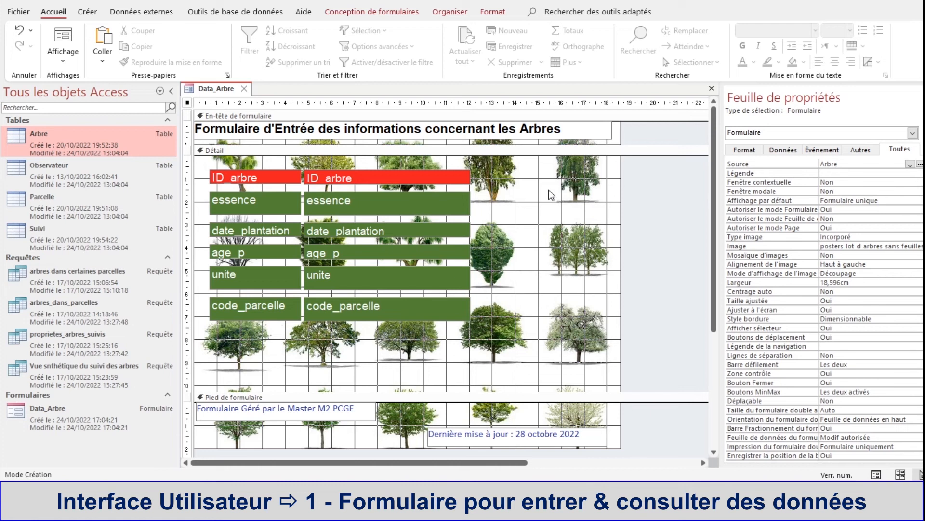
Step: Widen the title label in the form header to about 18.6 cm so it reaches the form's right edge
left_click(602, 127)
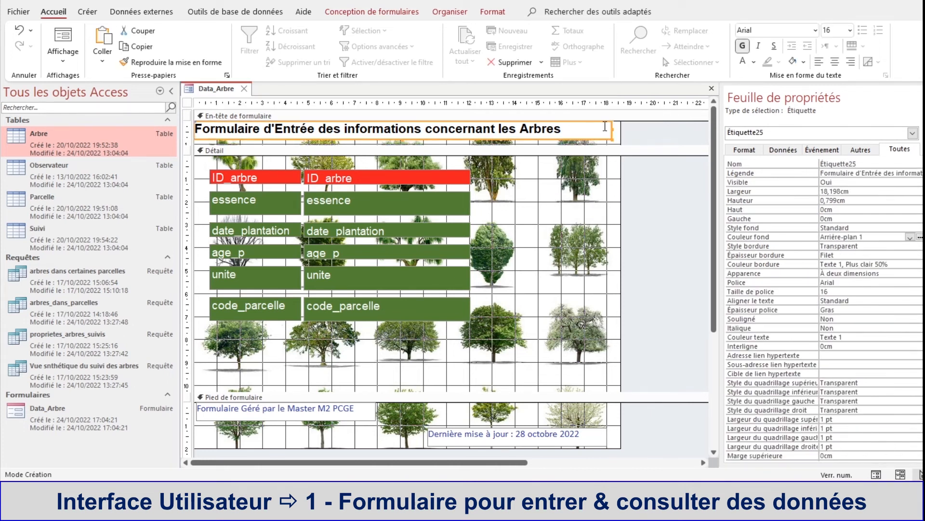
left_click_drag(613, 128, 620, 130)
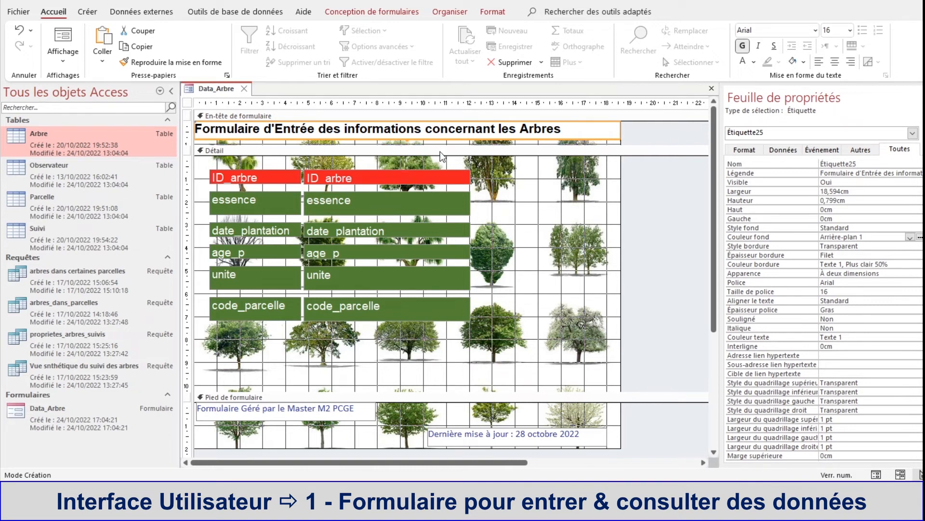
left_click(620, 298)
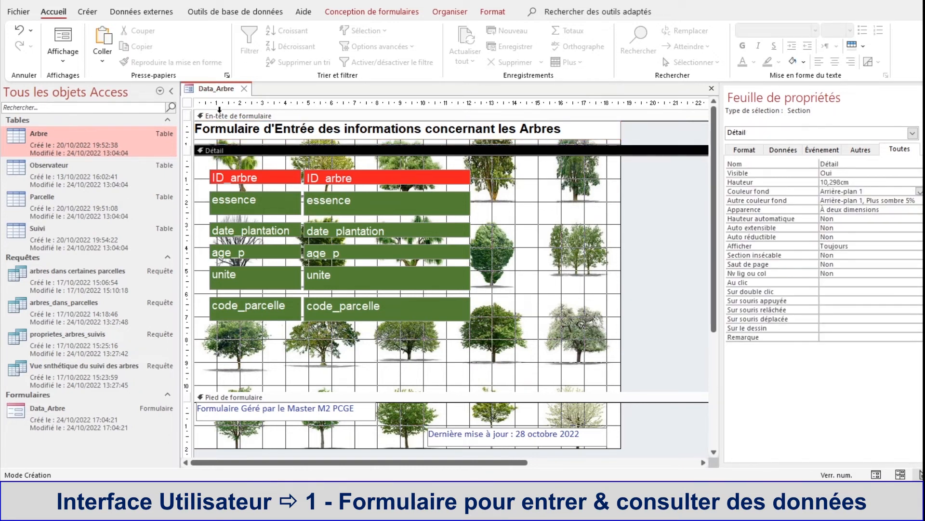
Step: Check the recoloured fields and widened title in form view, and return to design view
right_click(220, 94)
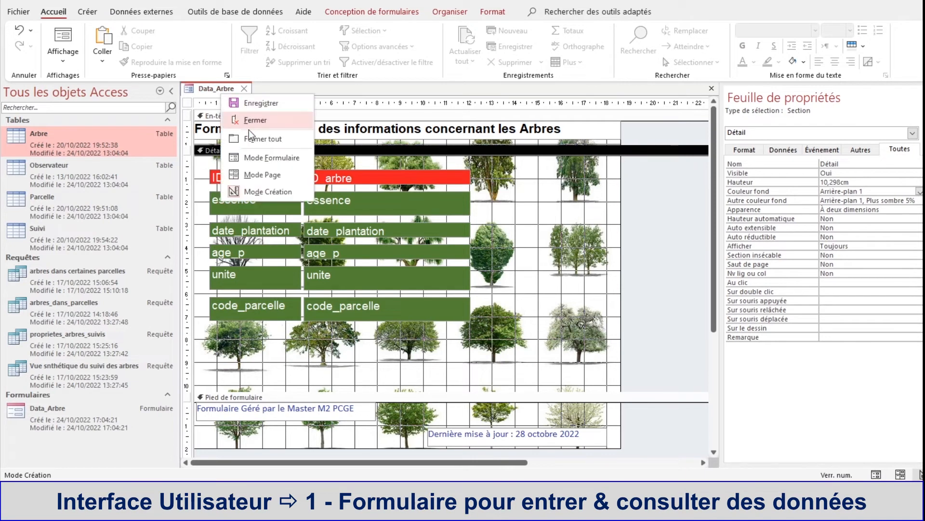
left_click(266, 158)
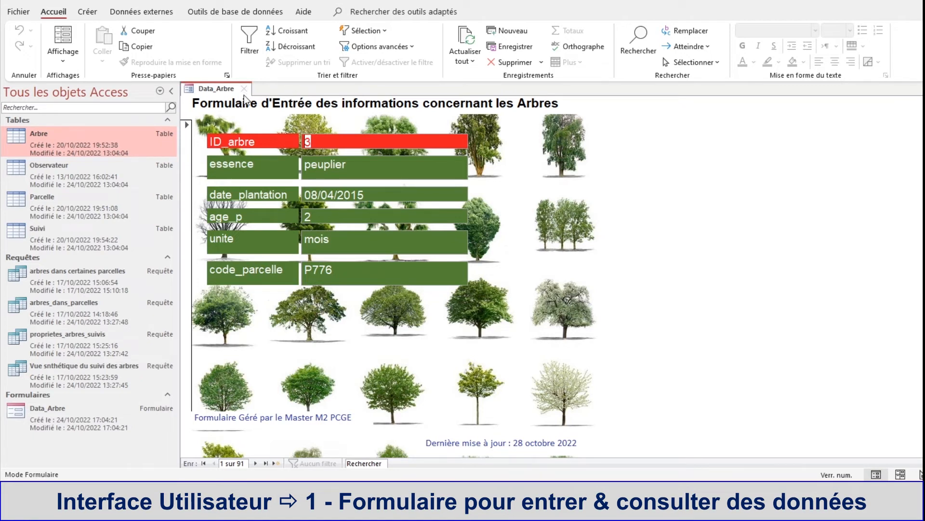
right_click(226, 89)
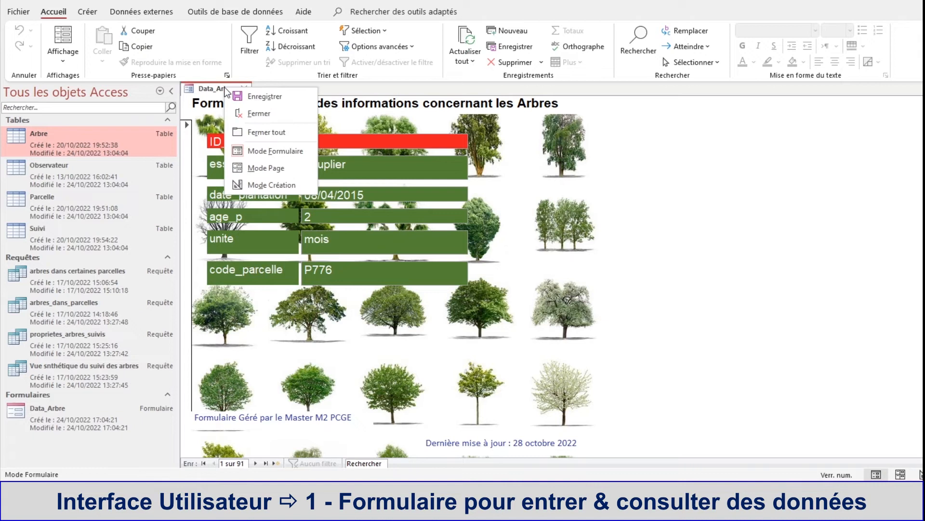
left_click(254, 185)
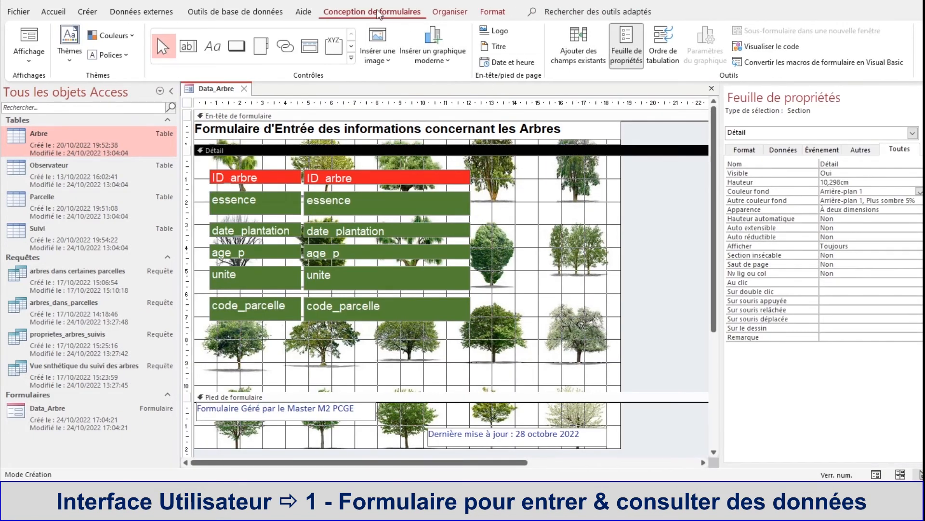
Step: Place a command button beside the essence field in the Détail section, about 14 cm from the left and 2.1 cm down
left_click(237, 47)
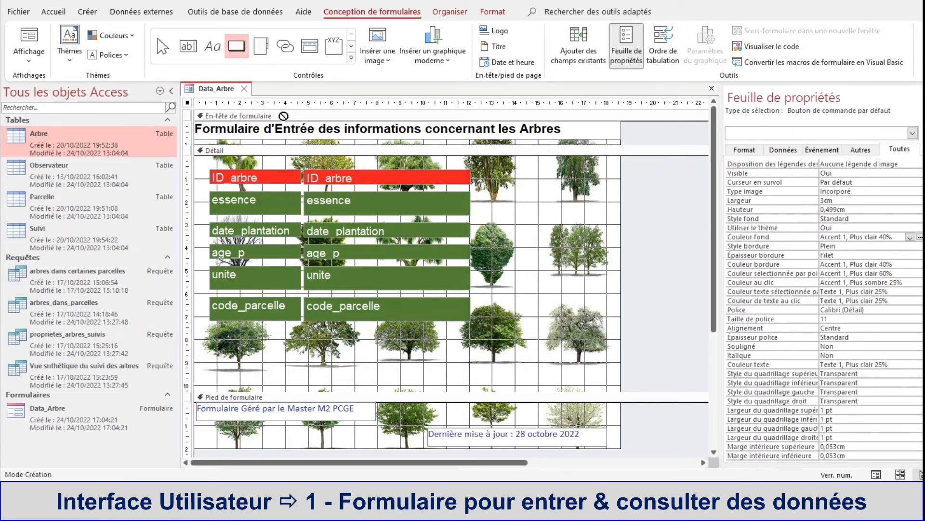
left_click(515, 202)
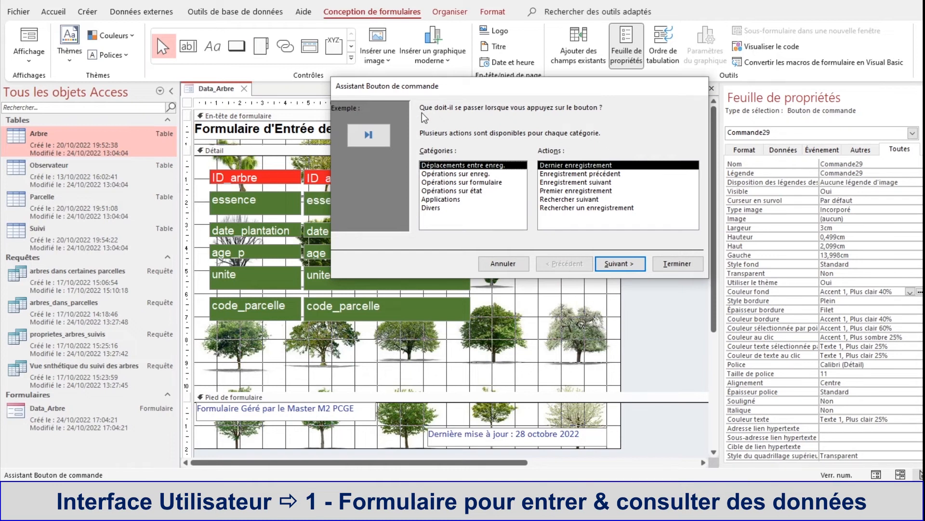
left_click_drag(440, 89, 432, 94)
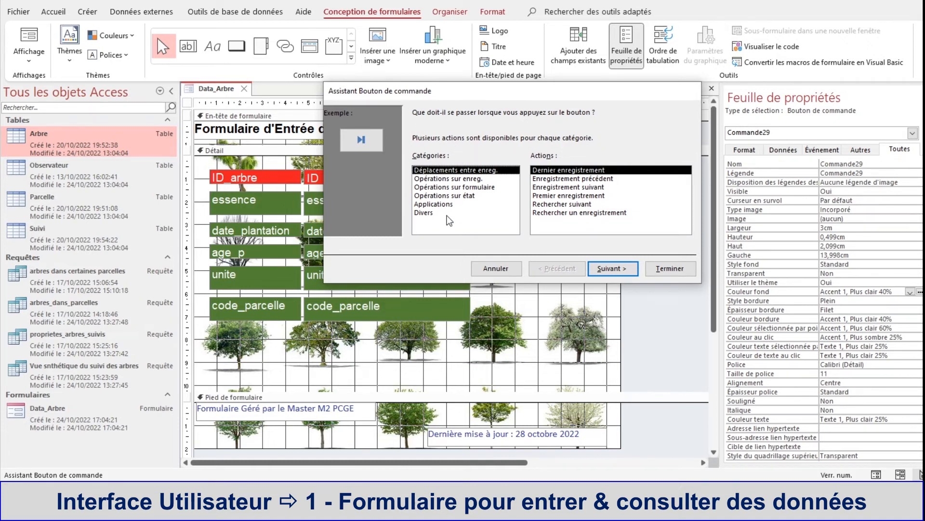
Step: Browse the button action categories and assign the Enregistrement suivant action from Déplacements entre enreg
left_click(462, 179)
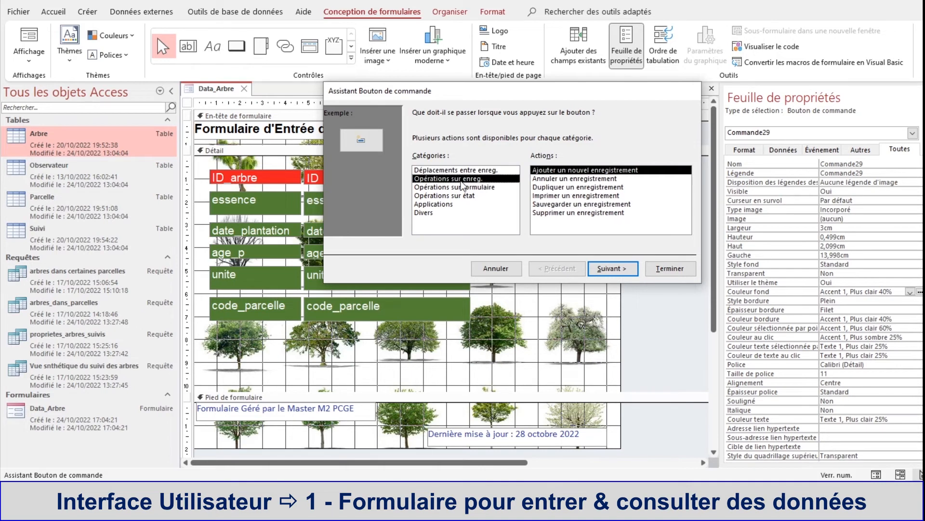
left_click(462, 187)
left_click(451, 195)
left_click(439, 204)
left_click(423, 213)
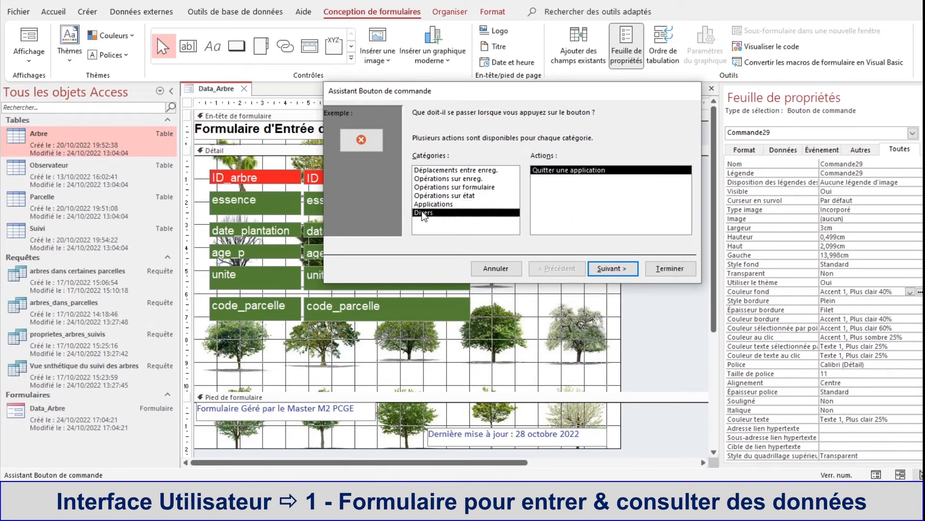
left_click(435, 172)
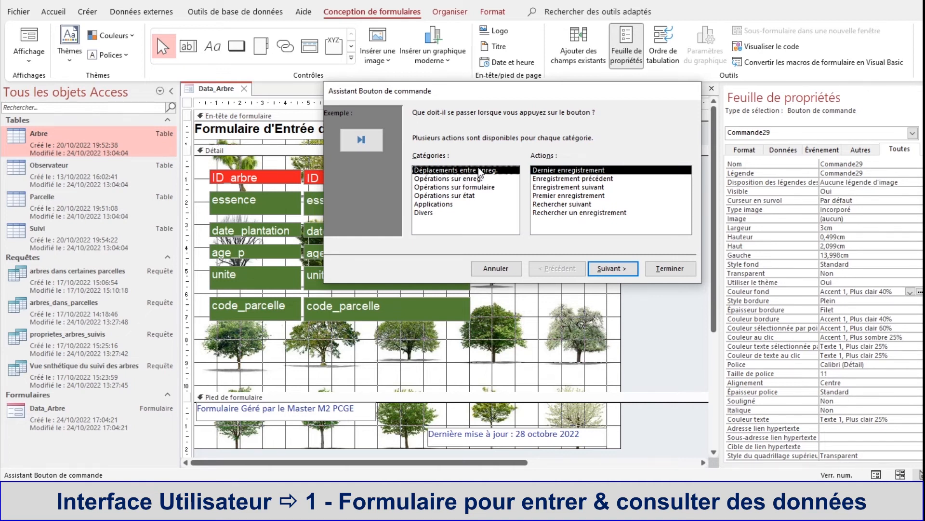
left_click(548, 188)
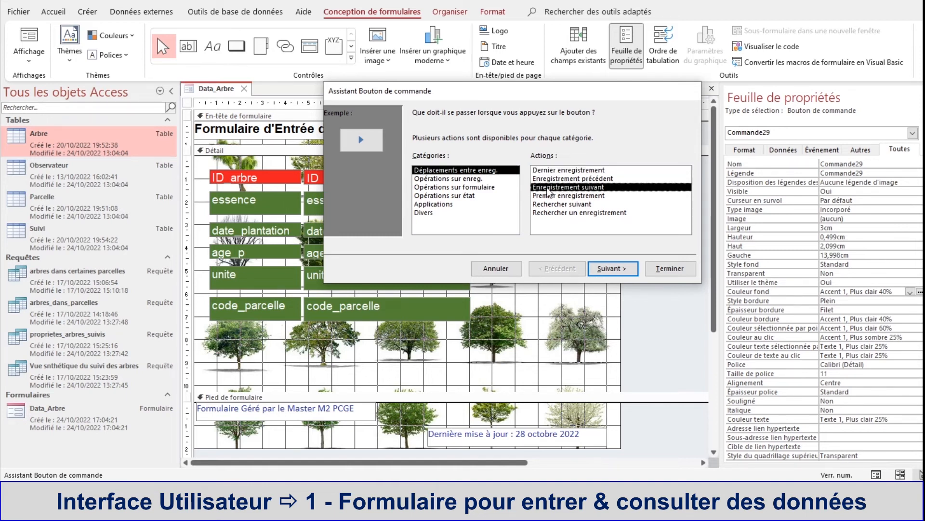
Step: Give the button the Atteindre Suivant image and start editing its name
left_click(611, 270)
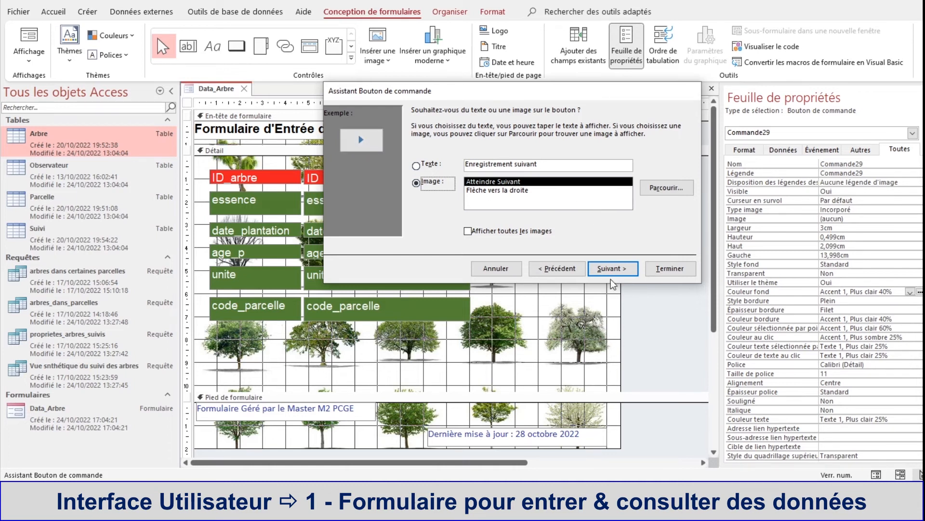
left_click(504, 191)
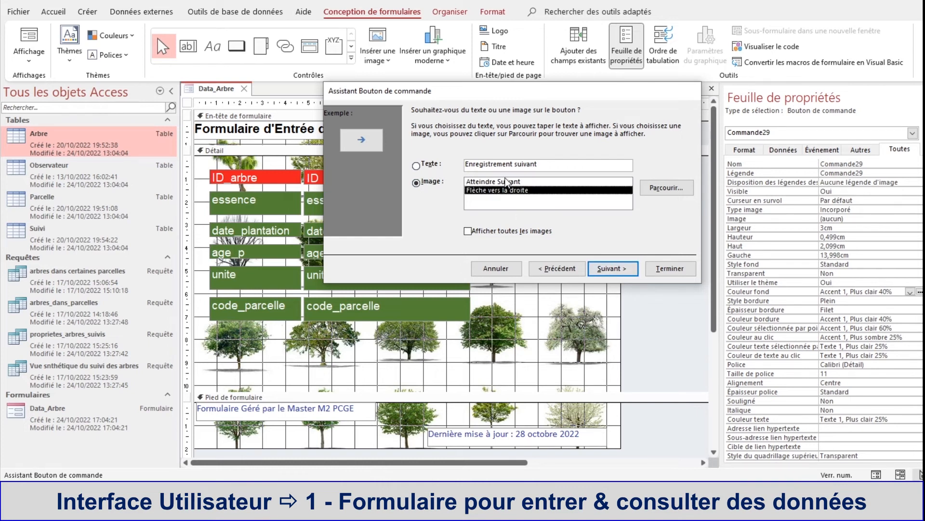
left_click(507, 182)
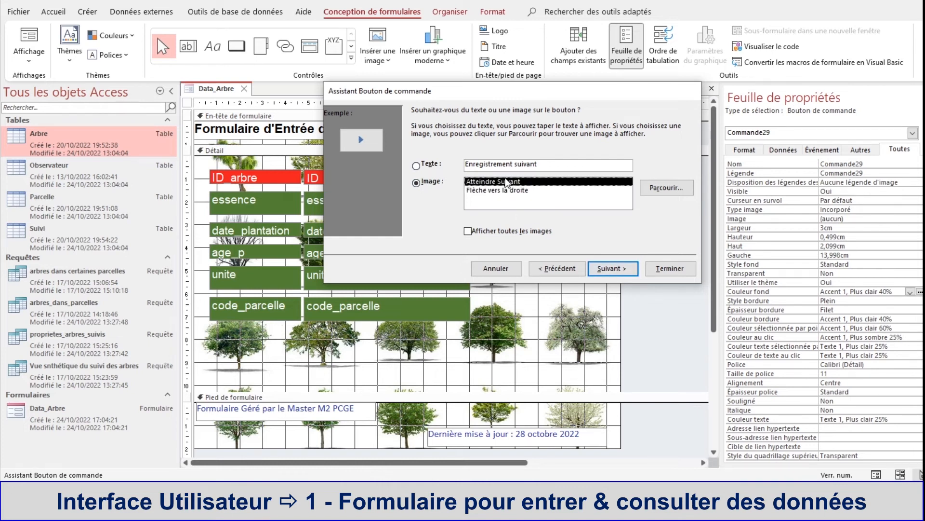
left_click(602, 268)
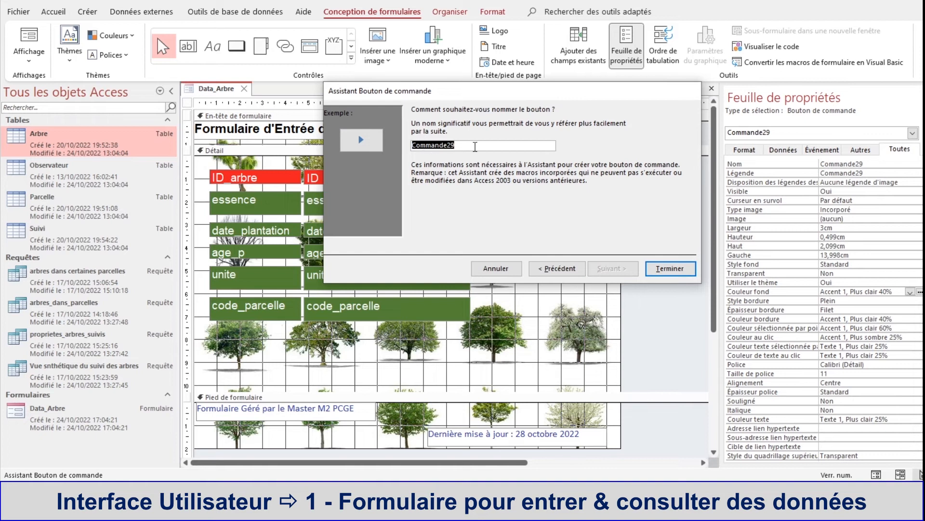
left_click(442, 148)
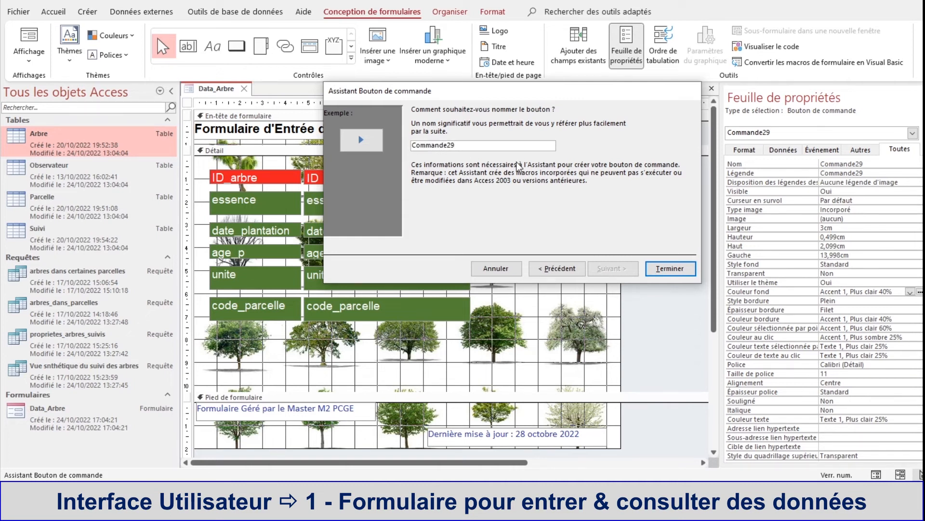
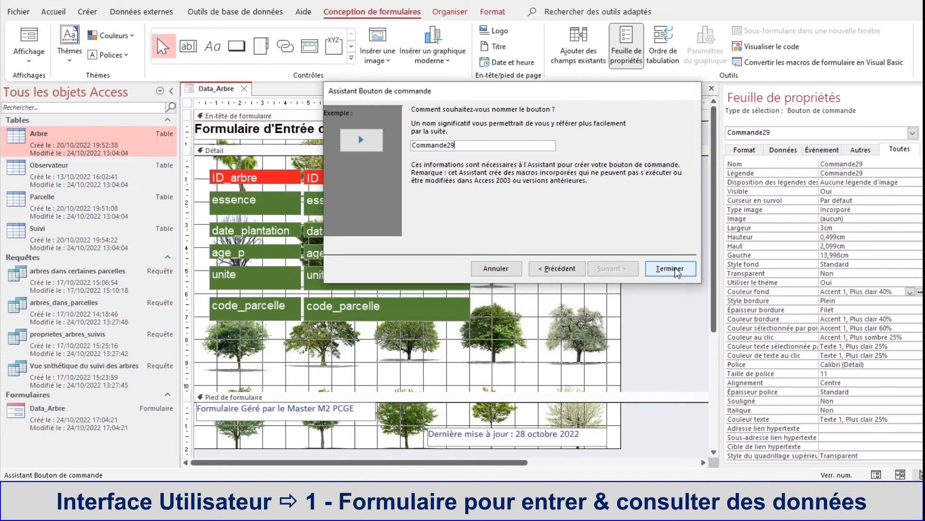
Step: Finish the next-record button with the name Commande29 and move it up to about 2 cm from the Détail section's top
left_click(675, 267)
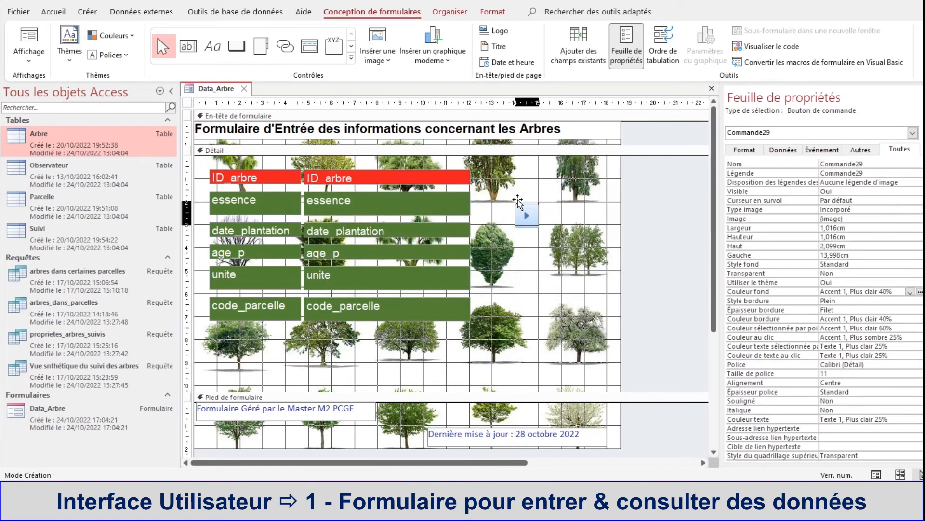
left_click_drag(518, 201, 518, 199)
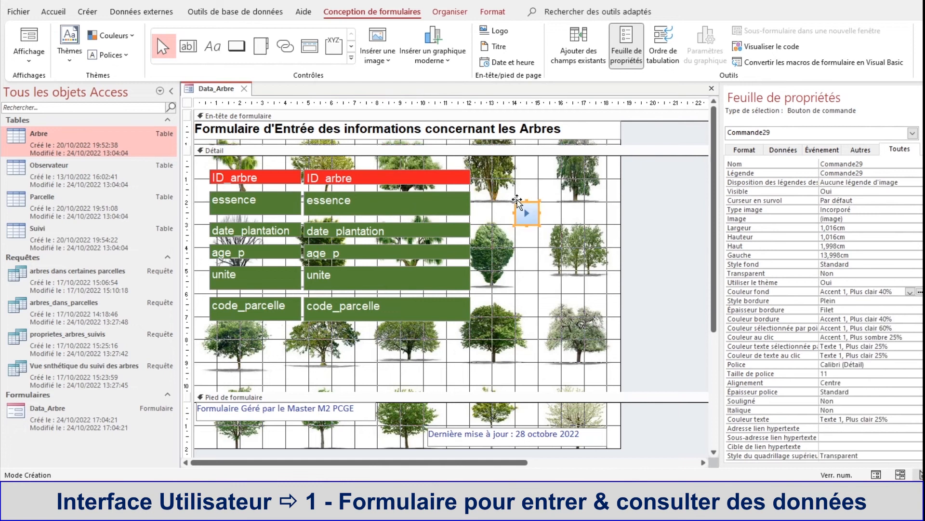
left_click(680, 227)
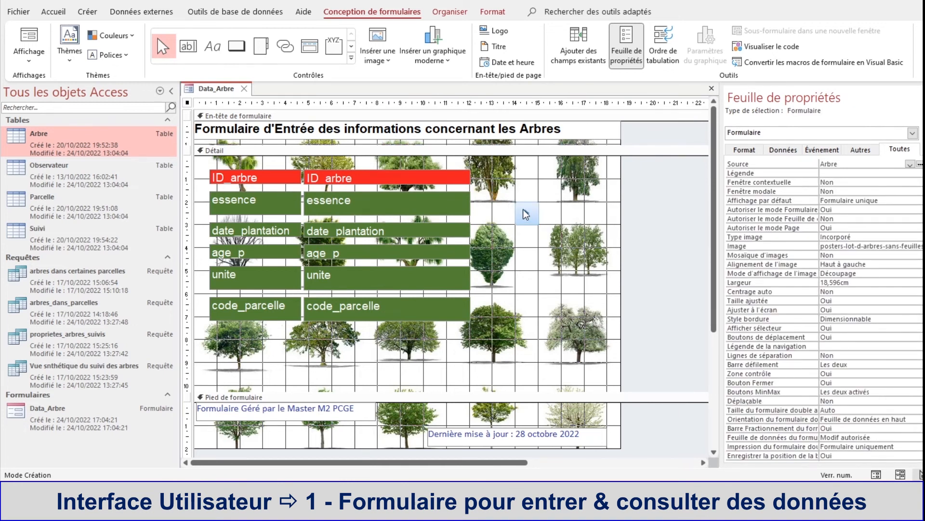
Step: Set the next-record button's width and height to 1 cm each
left_click(525, 213)
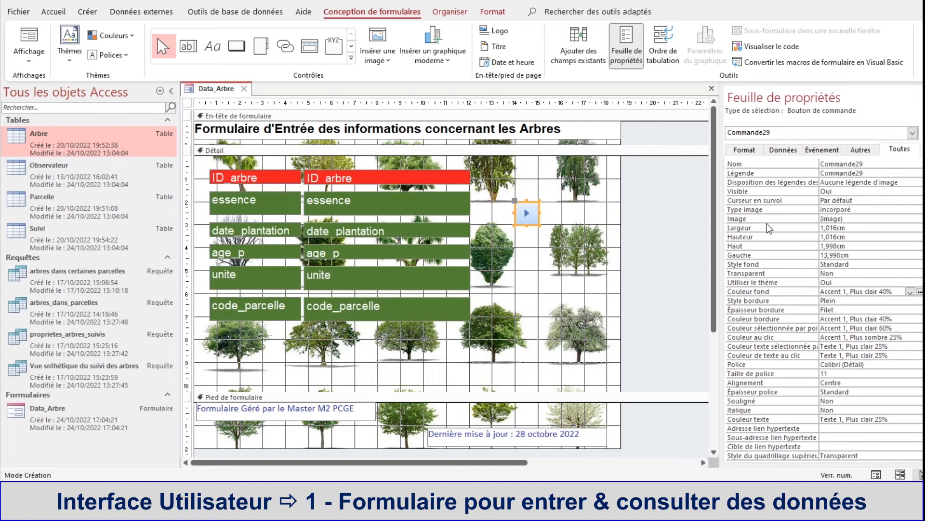
left_click(800, 229)
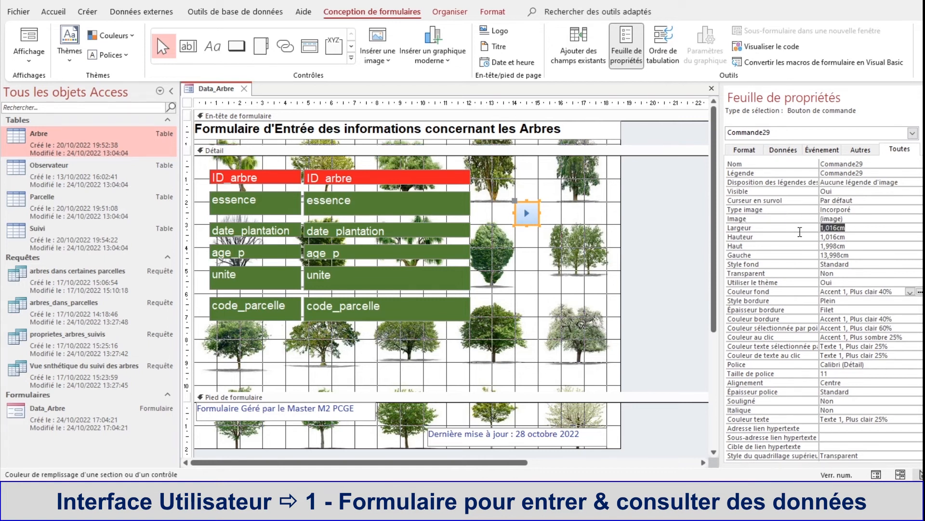
type("1")
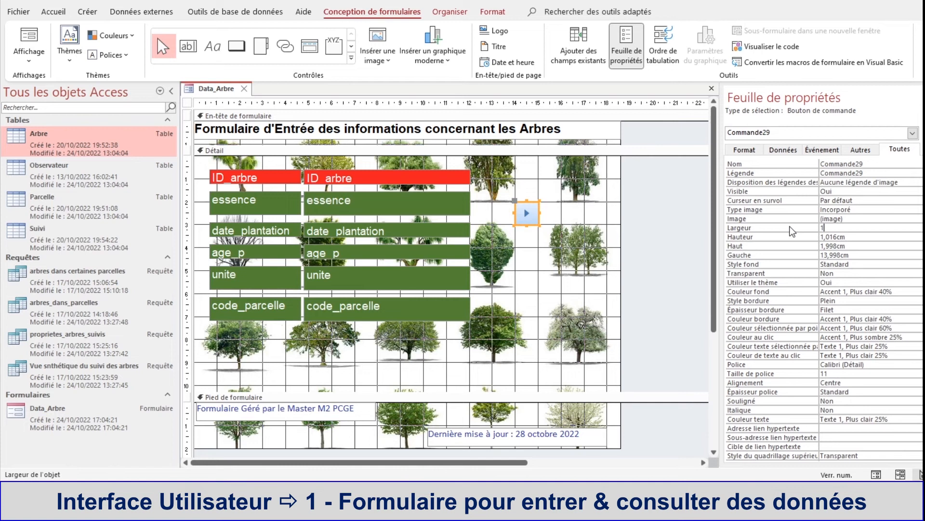
key("Return")
type("1")
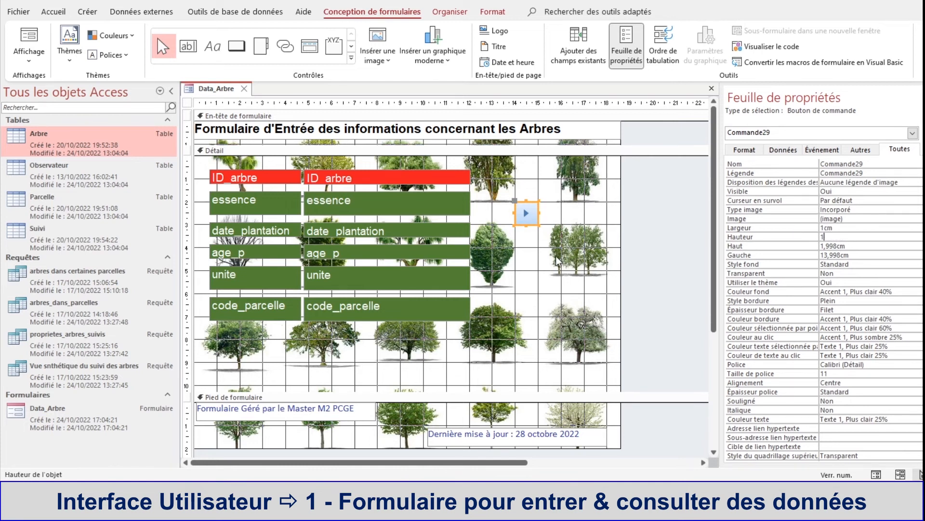
left_click(531, 262)
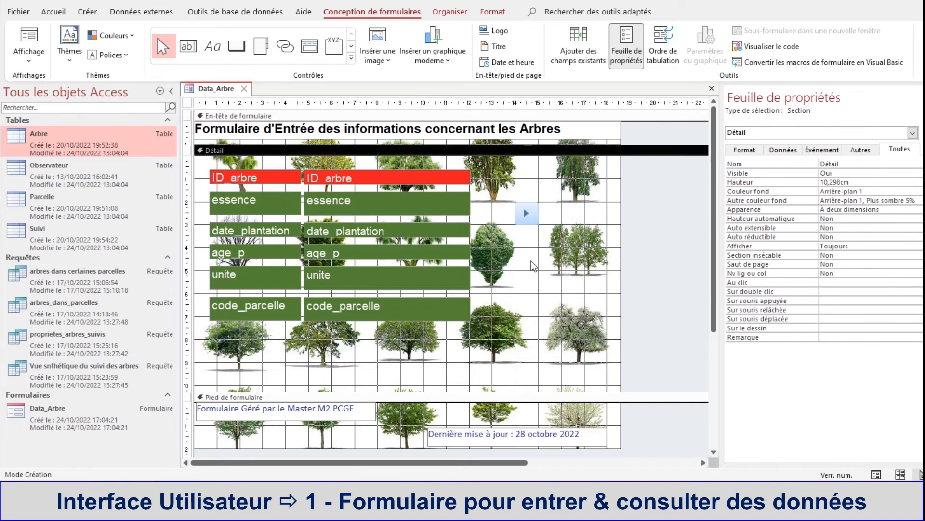
Step: Test the next-record button in form view by advancing through several tree records, and return to design view
right_click(211, 87)
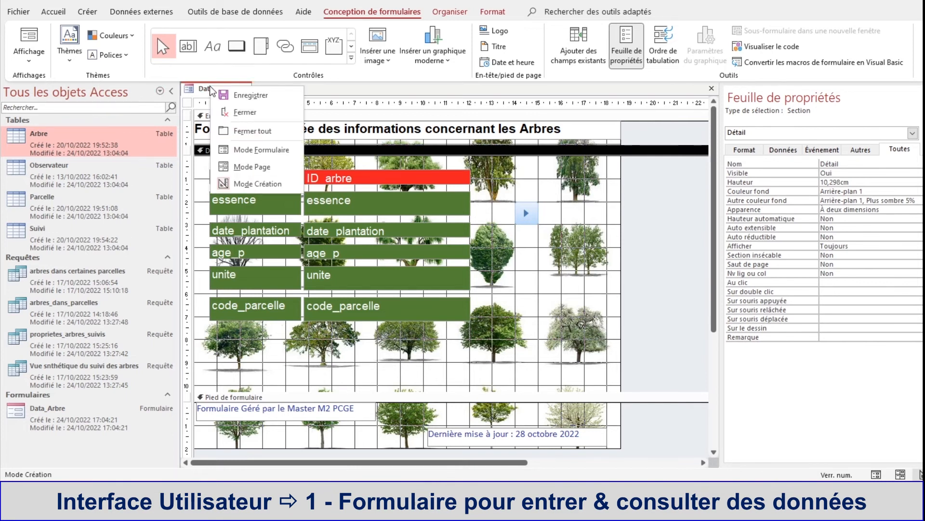
left_click(233, 153)
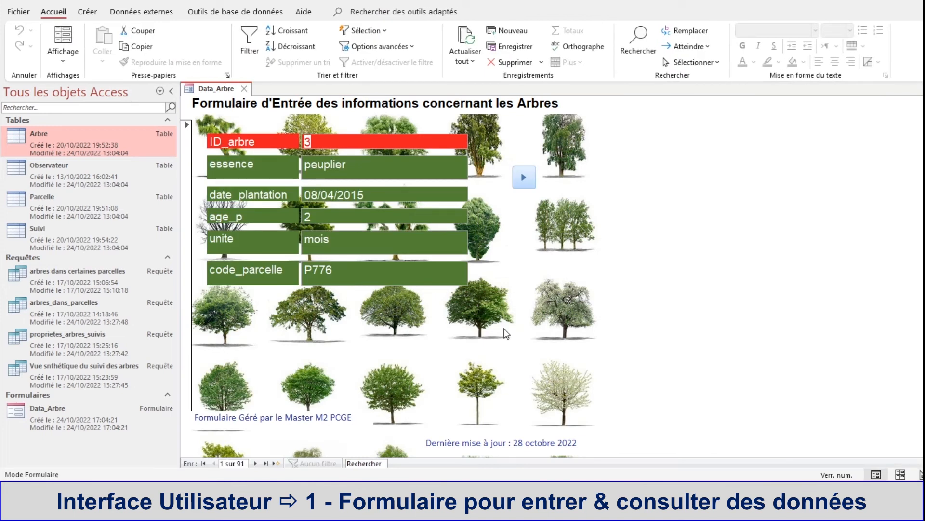
left_click(525, 187)
left_click(525, 186)
left_click(525, 186)
left_click(525, 186)
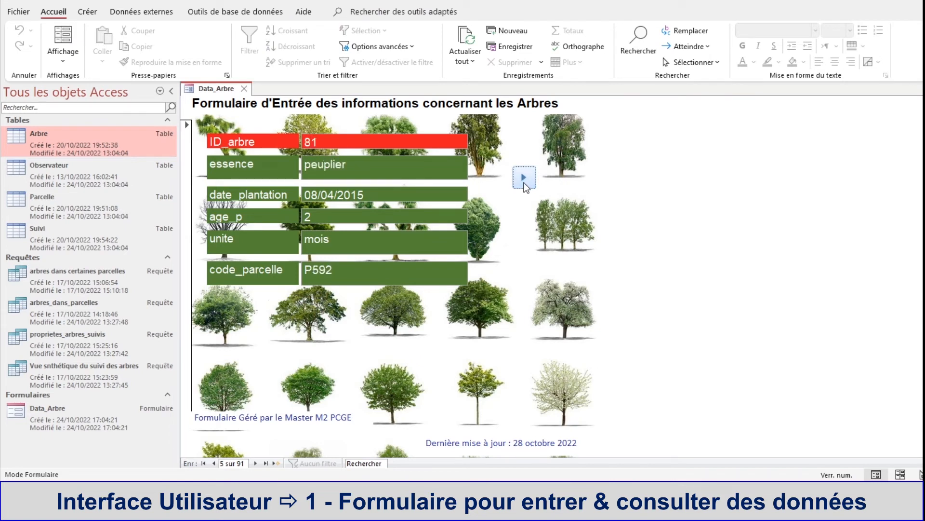
left_click(525, 186)
left_click(525, 186)
left_click(525, 186)
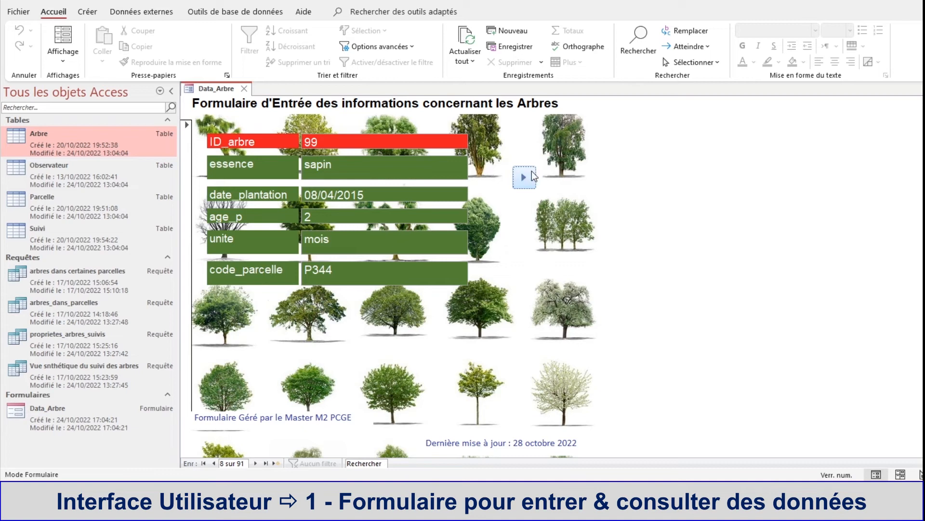
right_click(212, 94)
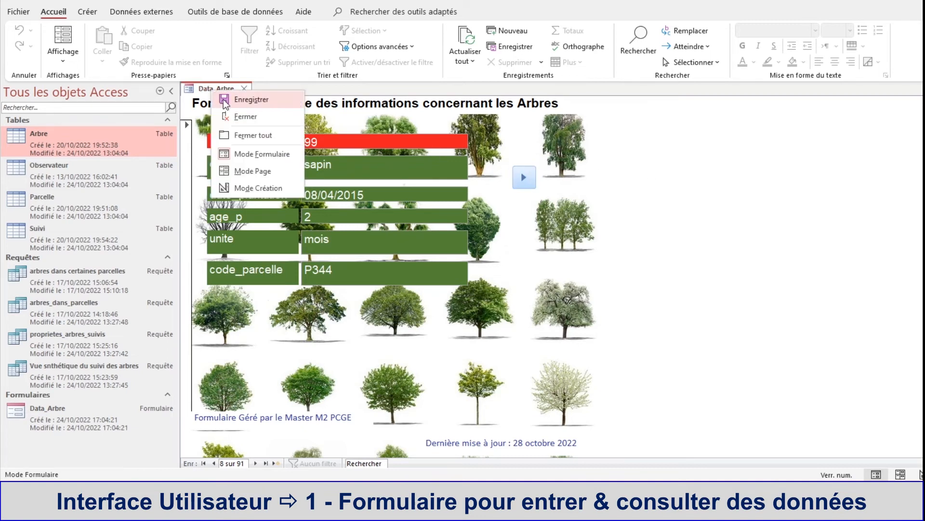
left_click(252, 188)
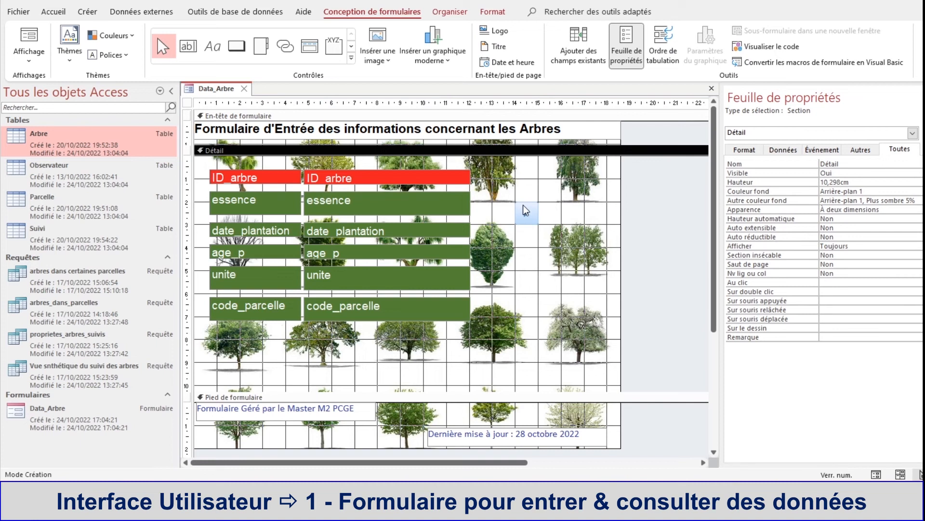
Step: Move the next-record button to about 16 cm from the left and draw a command button about 0.9 by 1 cm just before it
left_click_drag(526, 209, 567, 201)
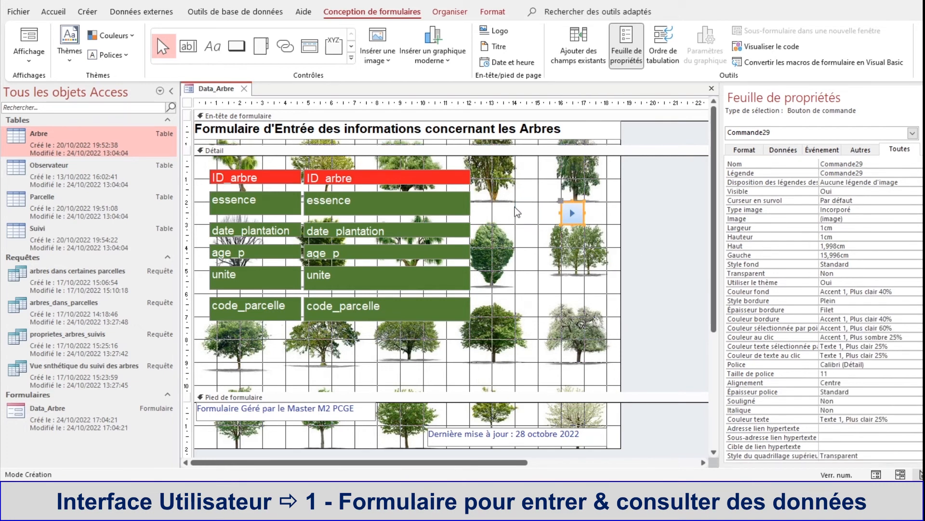
left_click(542, 207)
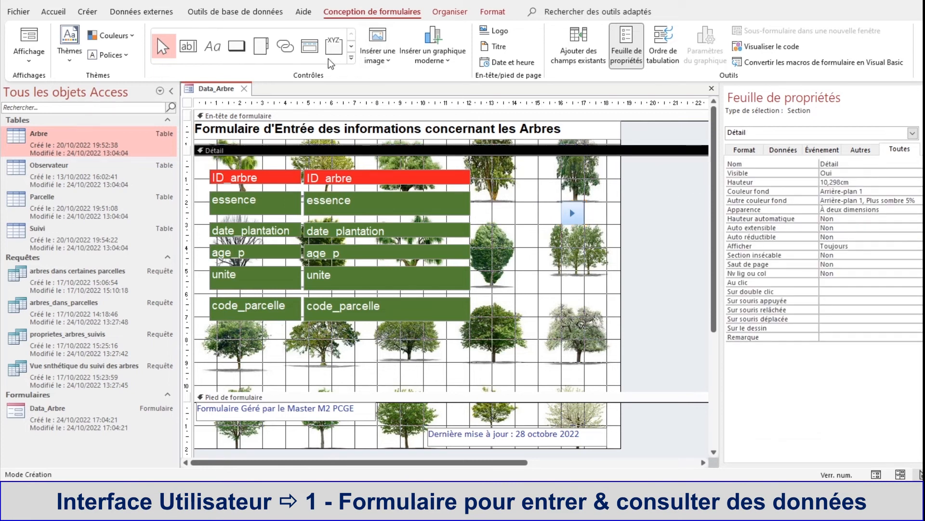
left_click(241, 47)
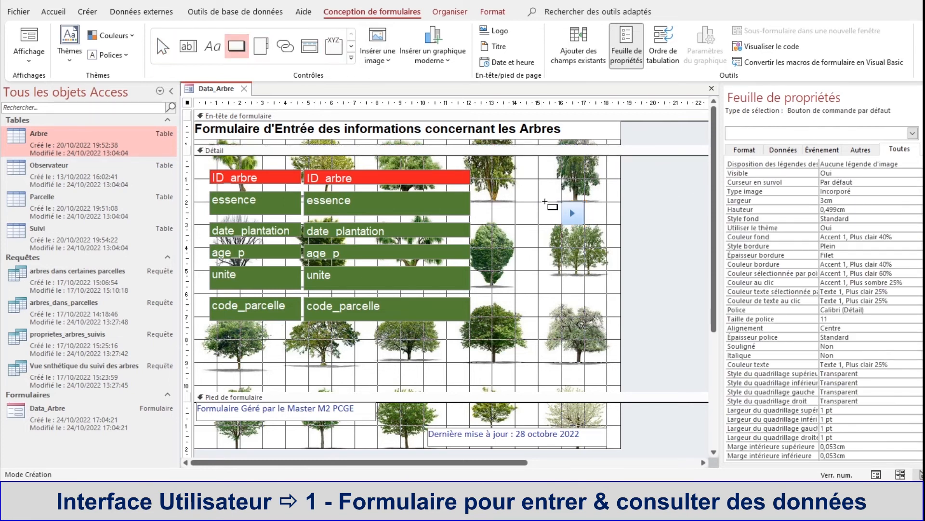
left_click_drag(537, 202, 558, 224)
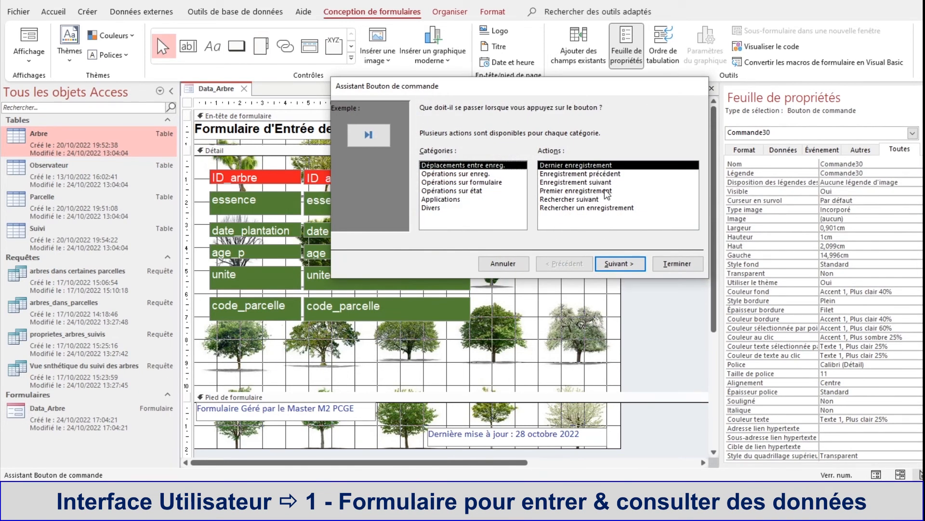
Step: Assign the Enregistrement précédent action from Déplacements entre enreg. to the new button, with the Atteindre Précédent image
left_click(429, 174)
left_click(432, 192)
left_click(436, 208)
left_click(431, 166)
left_click(558, 174)
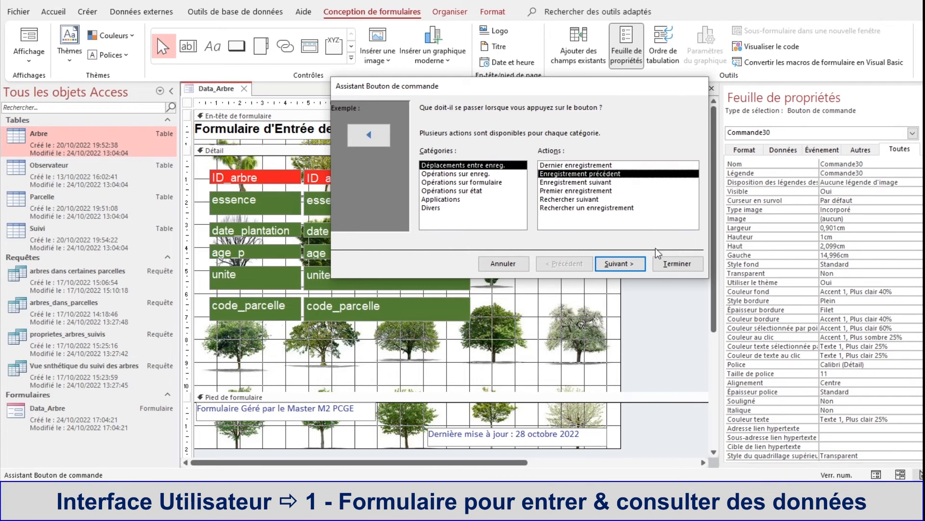
left_click(619, 264)
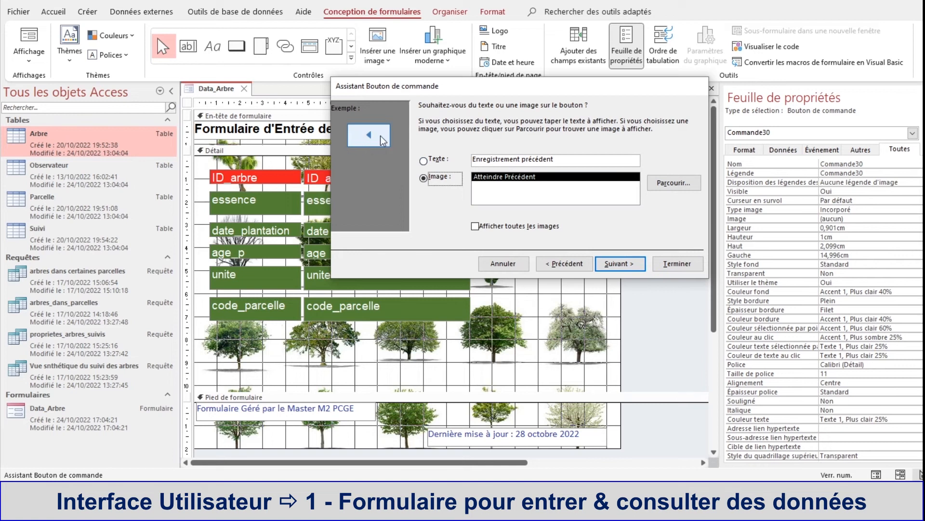
left_click(623, 263)
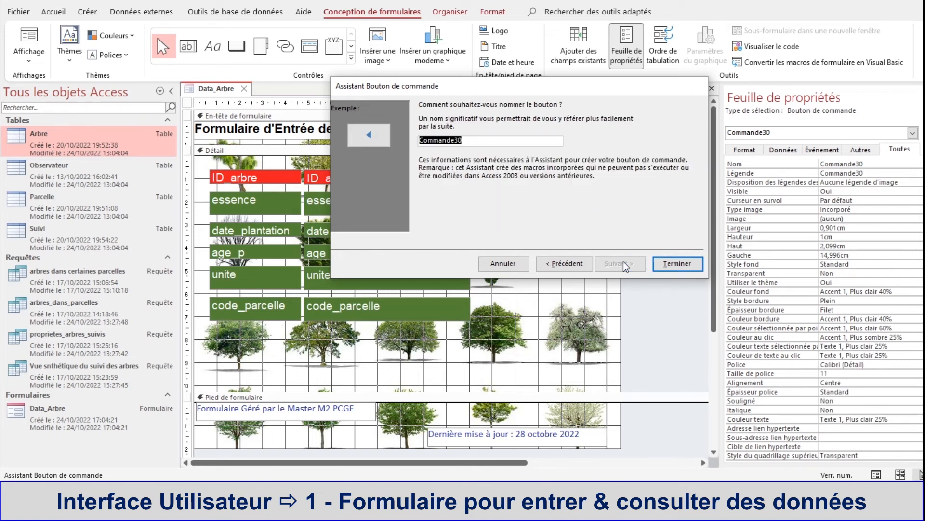
left_click(551, 264)
left_click(675, 185)
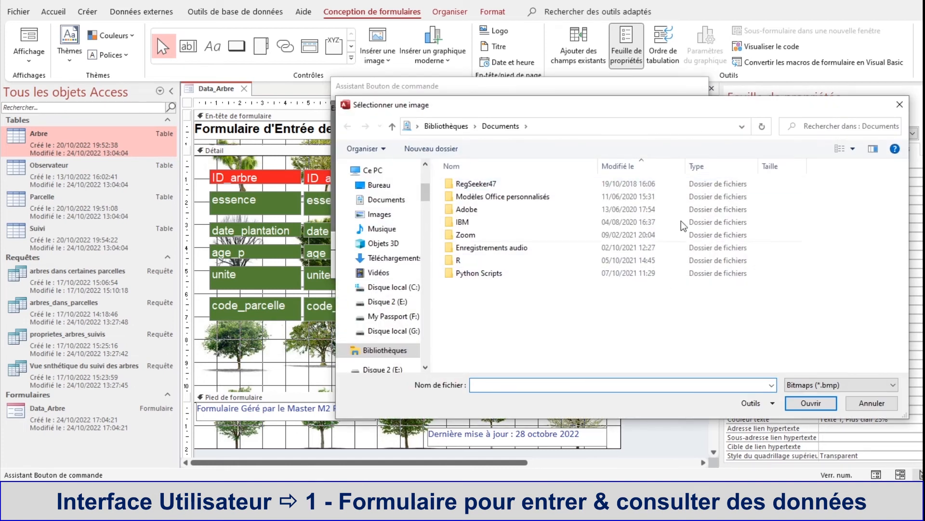
left_click(875, 407)
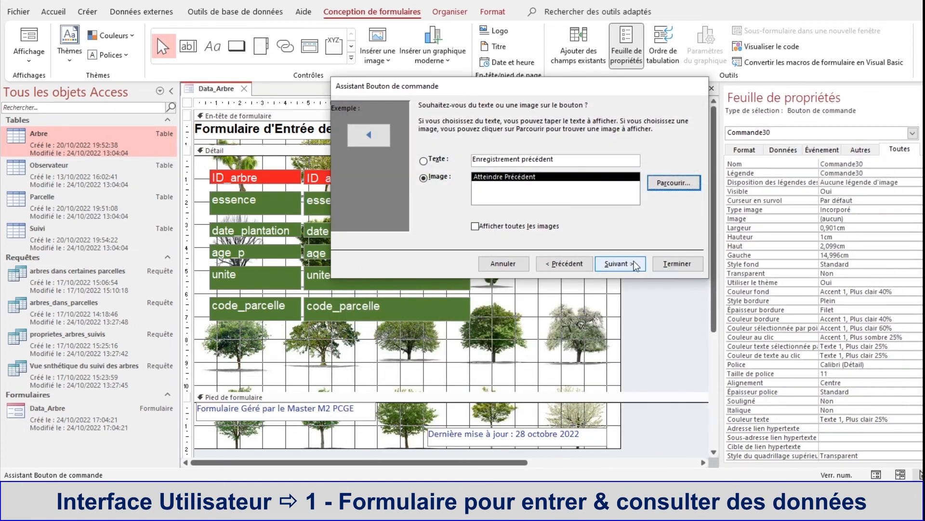
left_click(634, 261)
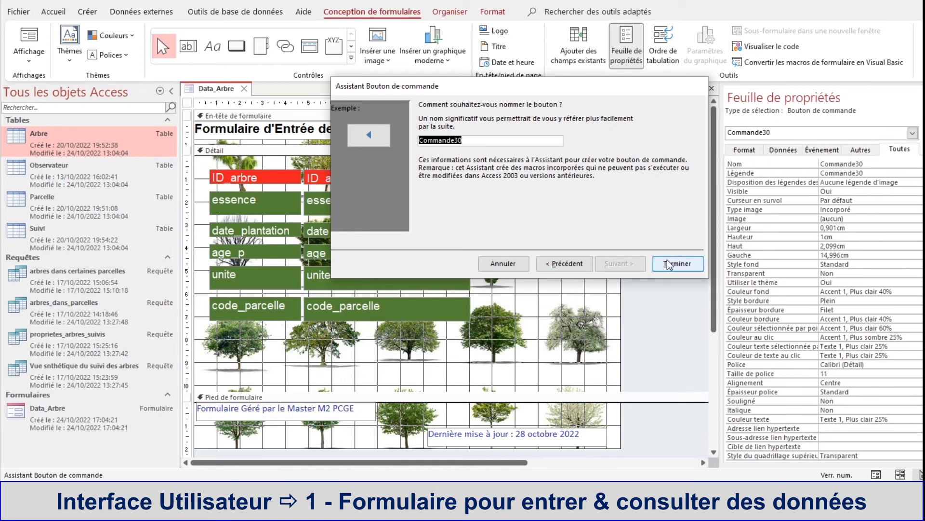
Step: Finish the previous-record button with the name Commande30 and set its width and height to 1 cm each
left_click(667, 262)
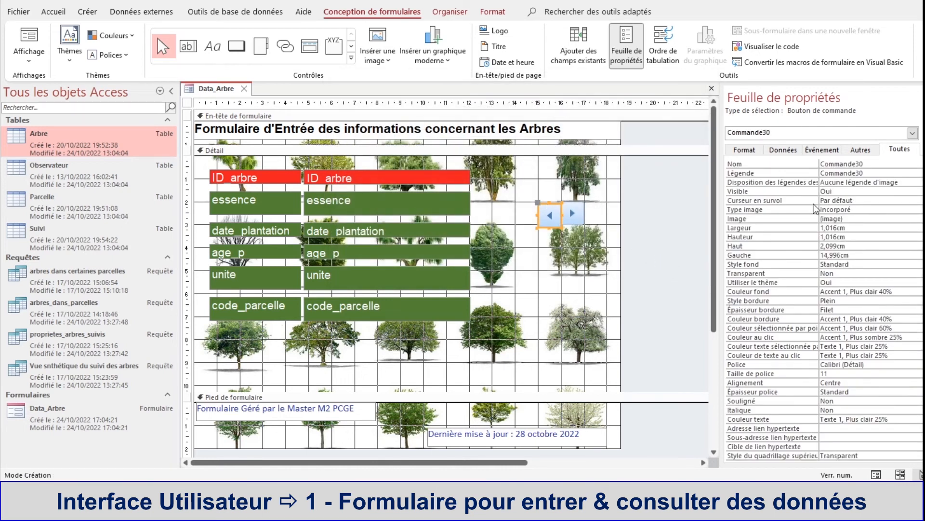
left_click(806, 227)
type("1")
left_click(858, 238)
left_click(792, 236)
type("1")
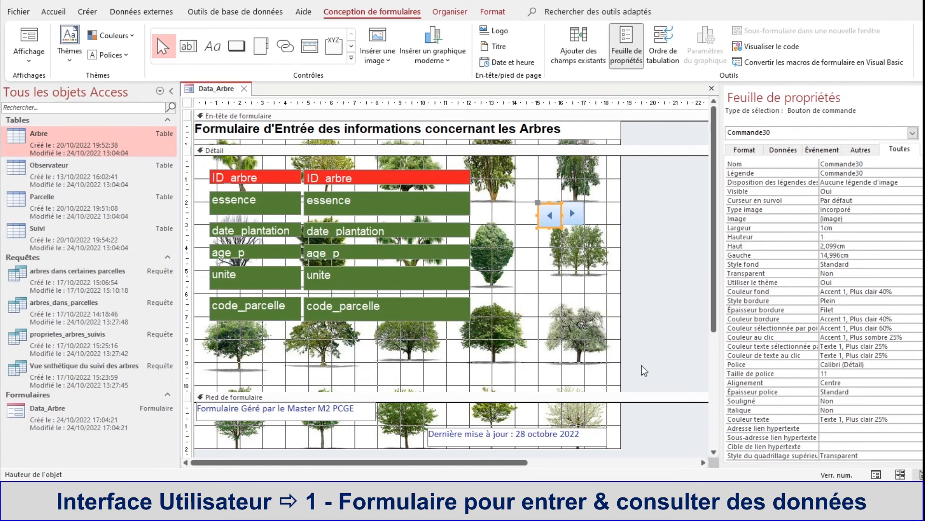
Step: Align the previous-record button vertically with the adjacent next-record button
left_click(548, 207)
left_click_drag(548, 207, 546, 201)
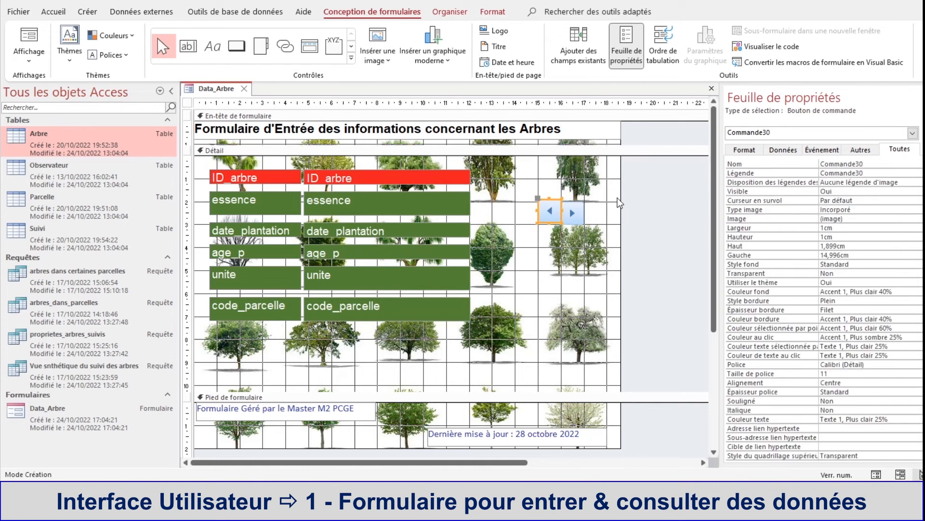
key("Down")
left_click(613, 199)
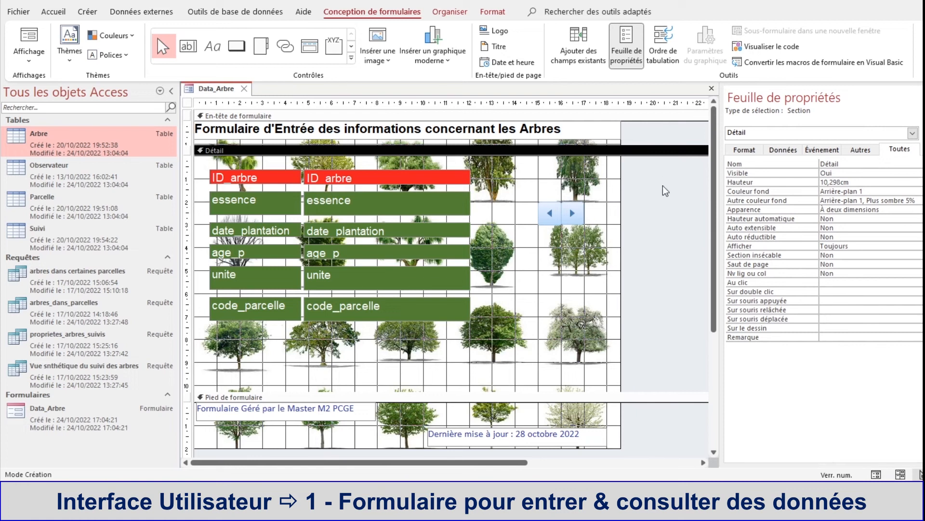
Step: Add a command button about 1 cm square before the previous-record button, with the Premier enregistrement action and Atteindre premier image
left_click(244, 47)
left_click_drag(515, 201, 538, 225)
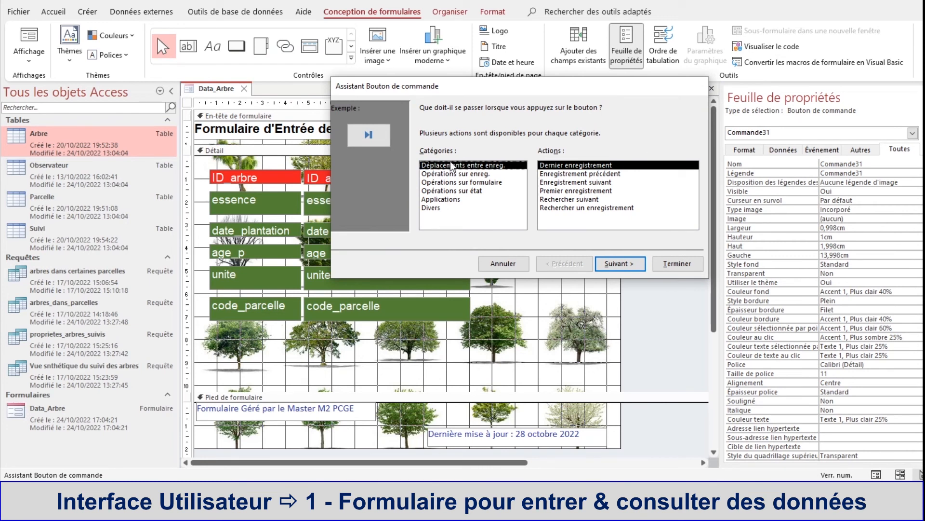
left_click(589, 191)
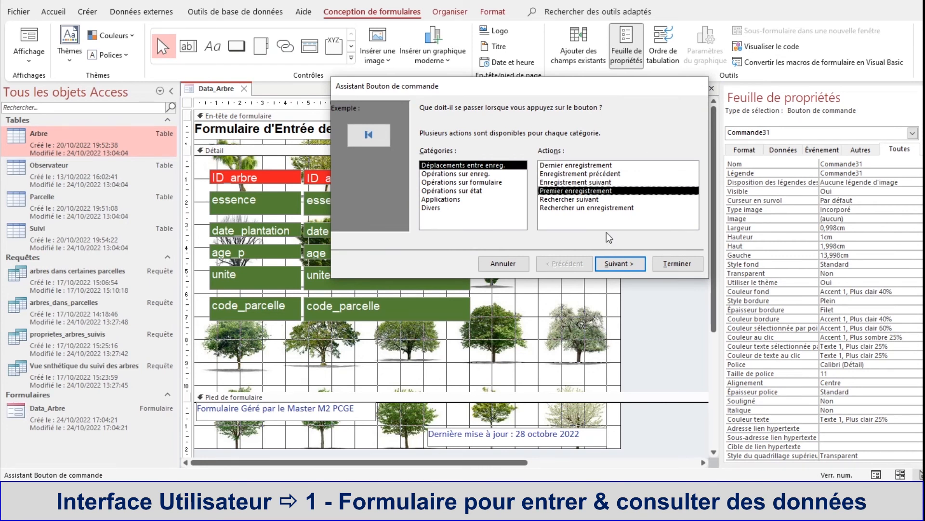
left_click(612, 266)
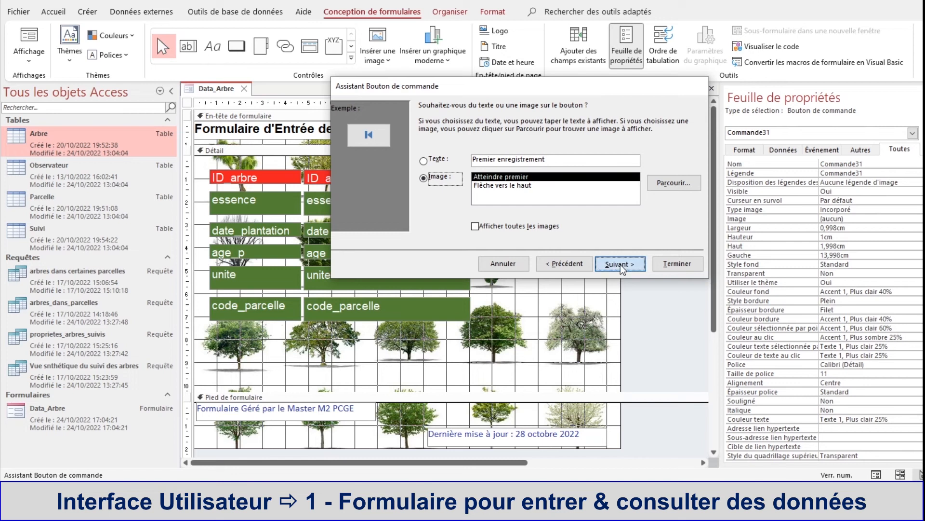
left_click(620, 264)
left_click(678, 264)
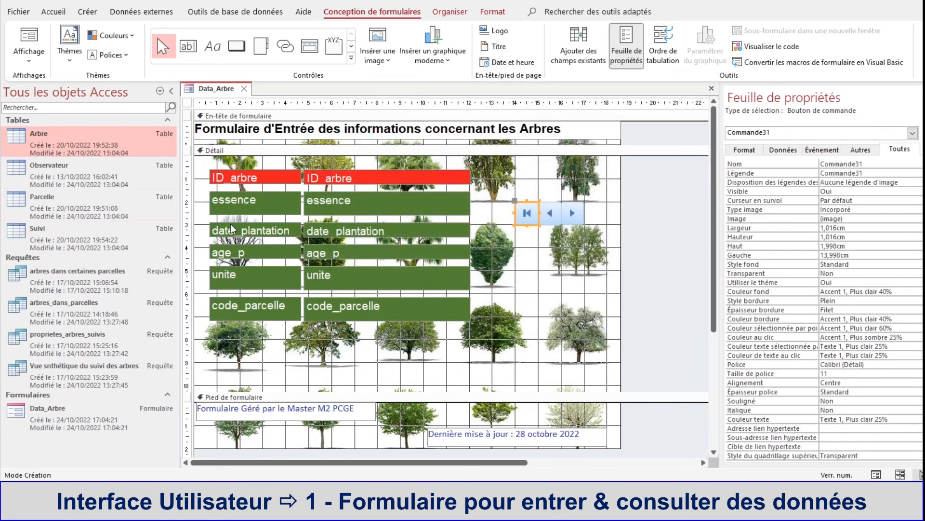
Step: Add a command button about 0.9 cm square after the next-record button, with the Dernier enregistrement action, Atteindre dernier image and name Commande32
left_click(238, 48)
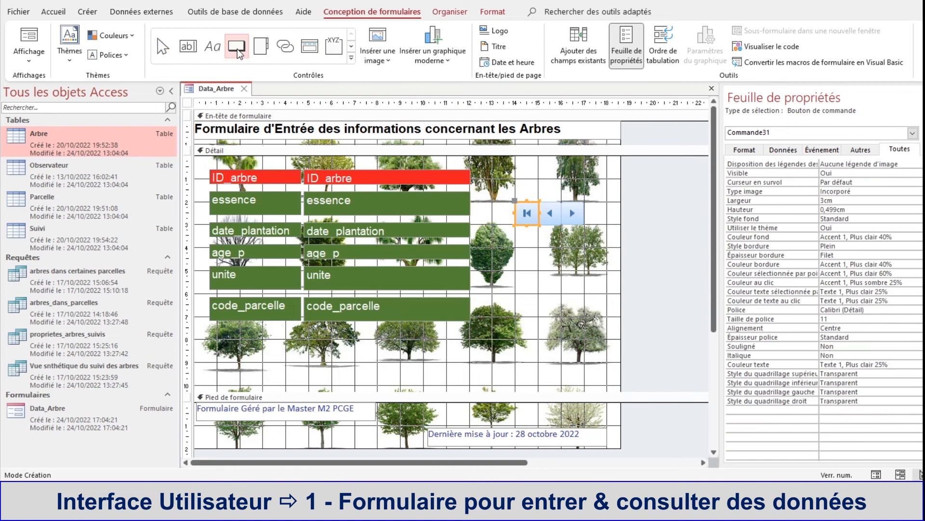
left_click(588, 203)
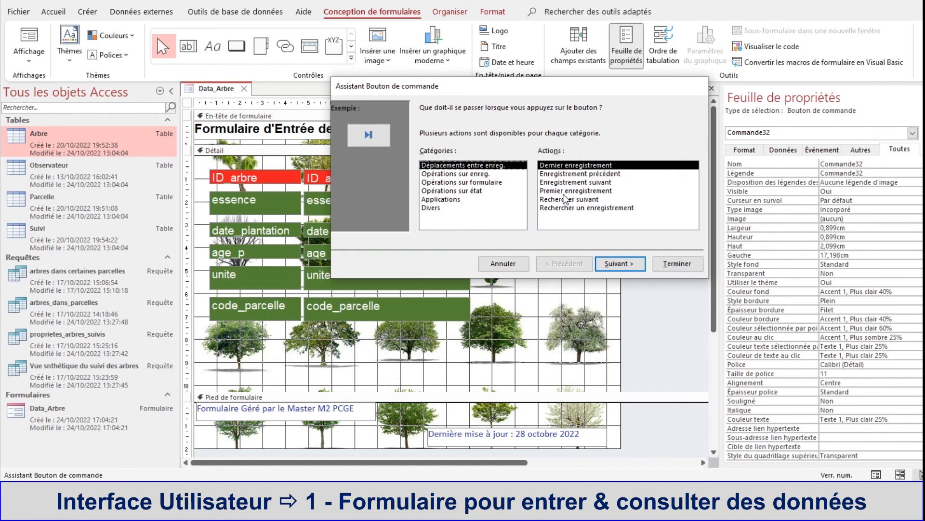
left_click(621, 263)
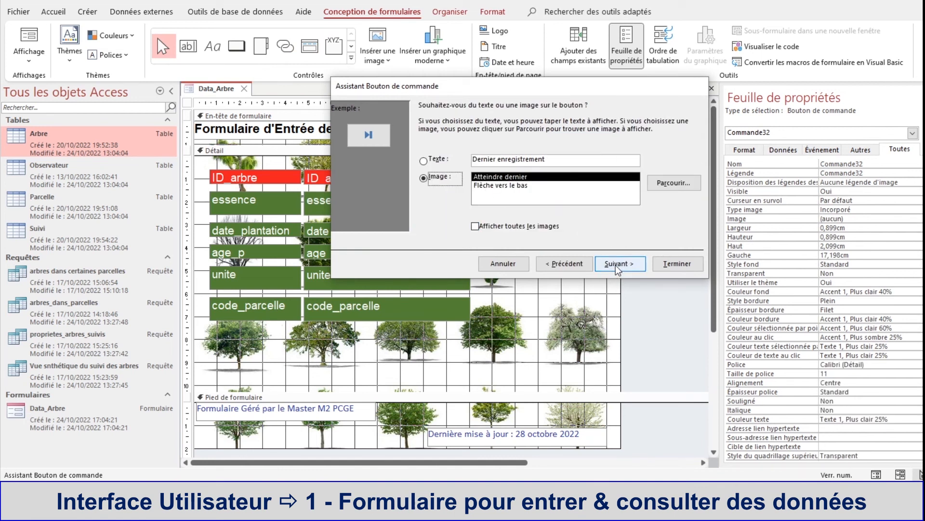
left_click(617, 265)
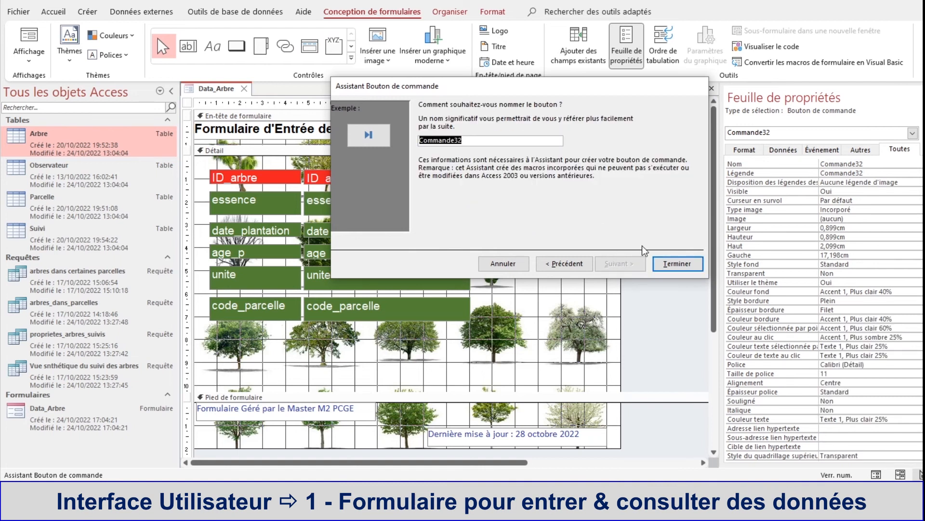
left_click(667, 264)
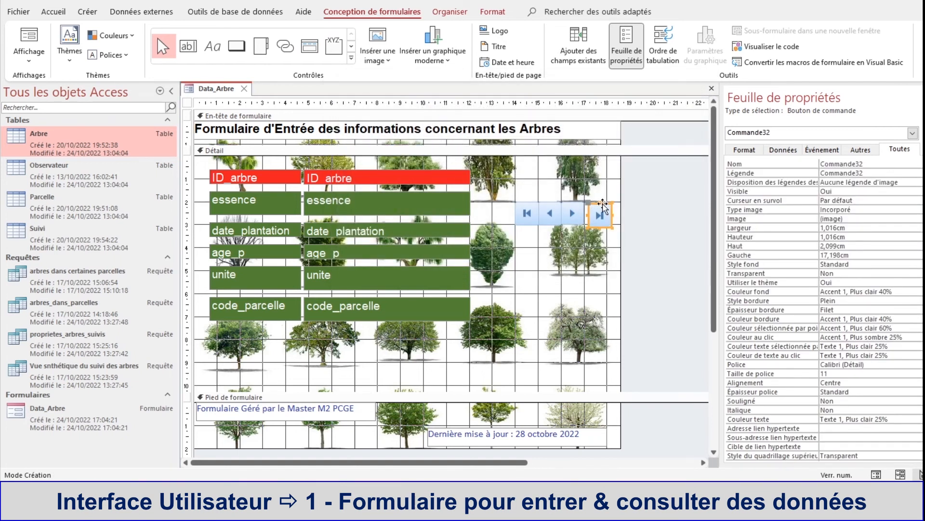
Step: Set the last-record button's width and height to 1 cm and align it beside the next-record button, about 17 cm across and 2 cm down
left_click_drag(602, 203, 598, 199)
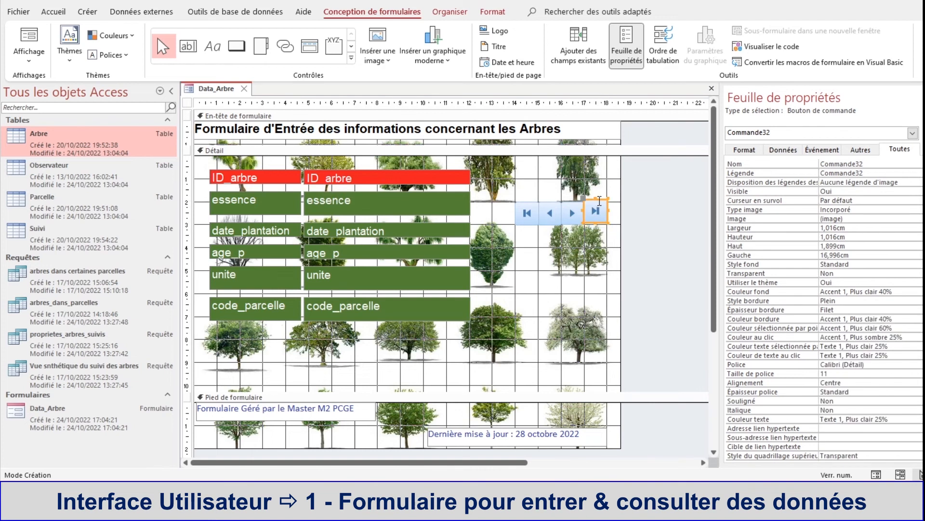
left_click(803, 226)
type("1")
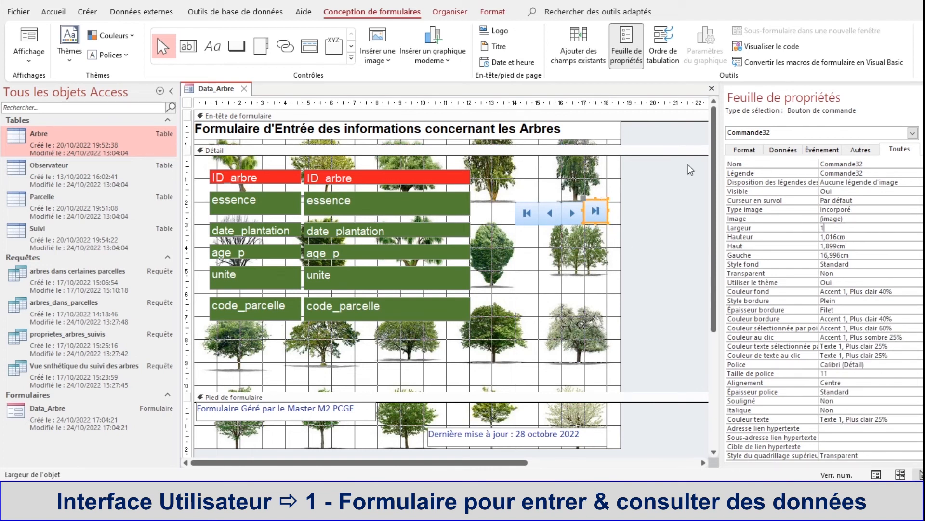
left_click(849, 238)
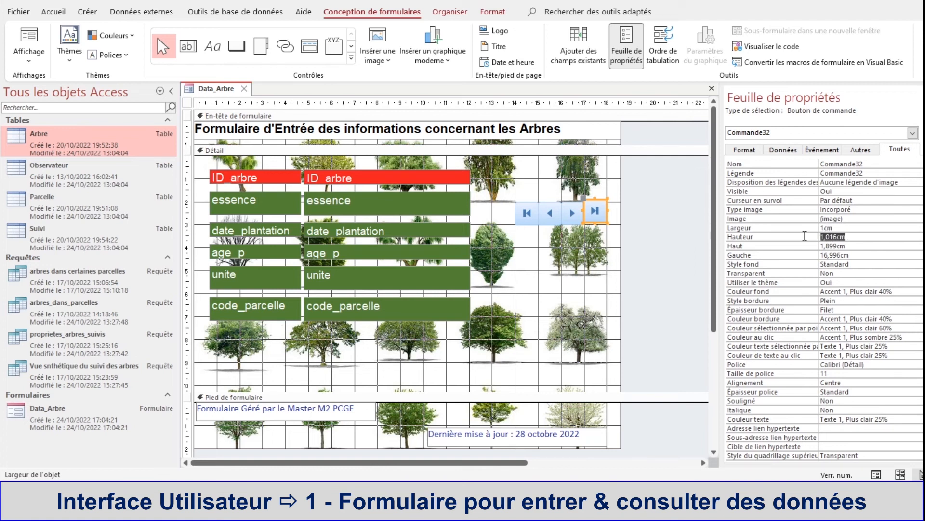
type("1")
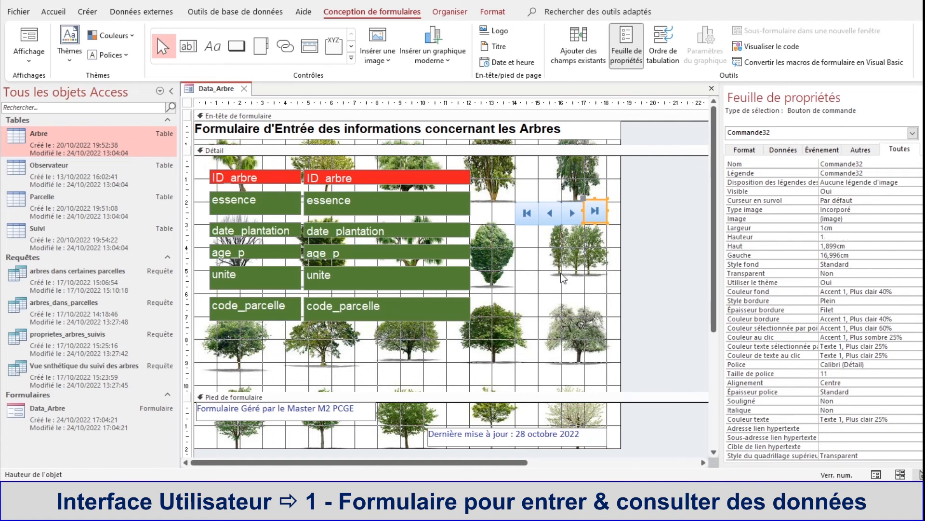
left_click(577, 197)
left_click(594, 200)
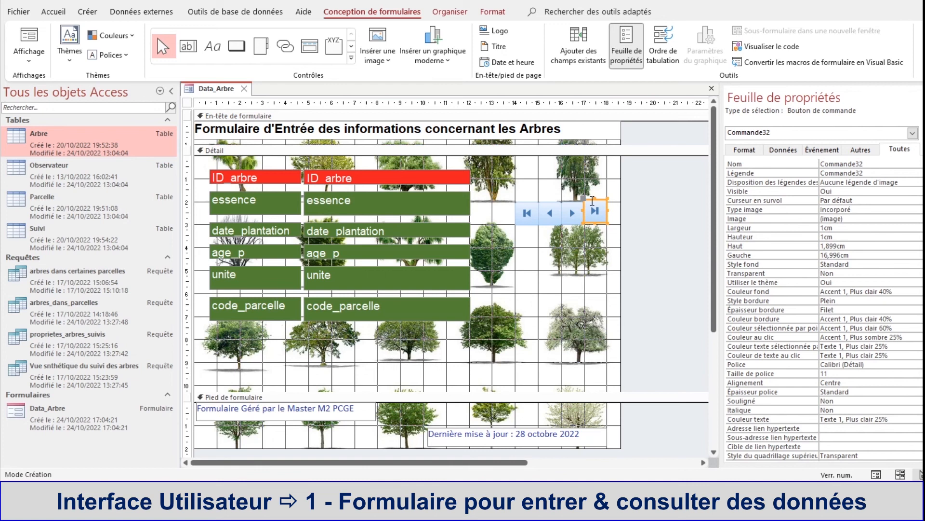
left_click_drag(592, 201, 593, 204)
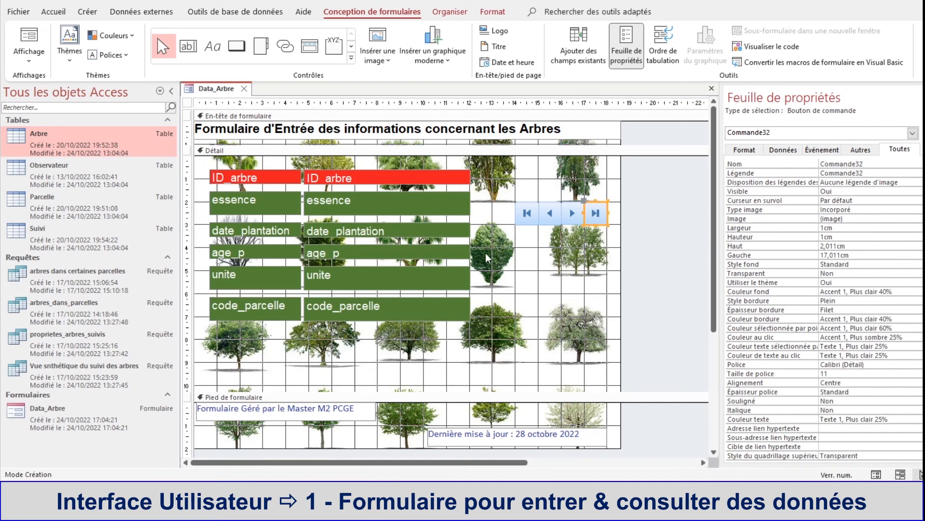
Step: Set the width and height of the first-record button to 1 cm each
left_click(538, 216)
double_click(838, 228)
type("1")
key("Return")
type("1")
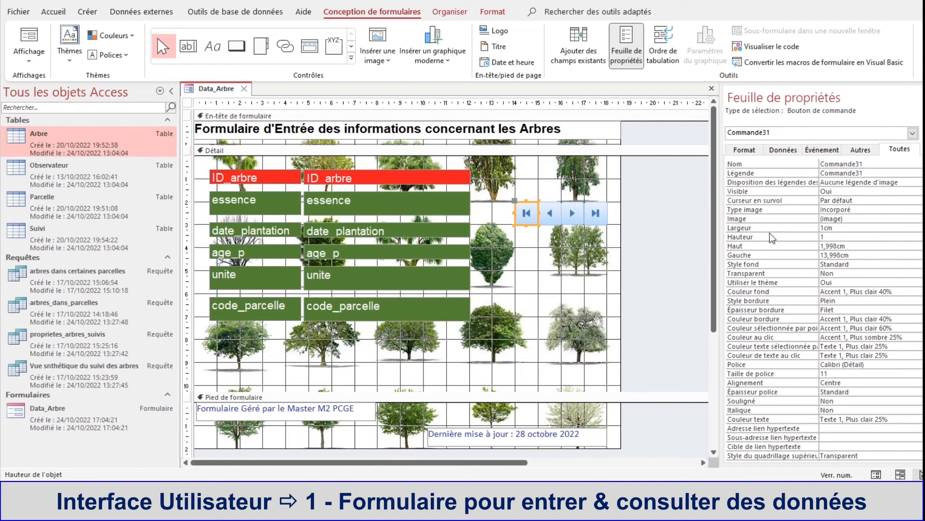
left_click(539, 240)
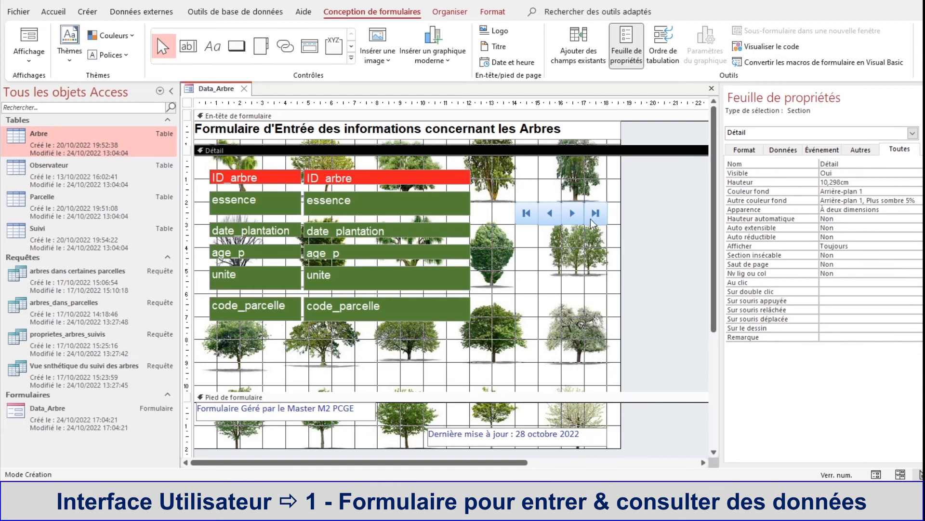
Step: Show Data_Arbre in form view and test the first, last, previous and next record buttons
right_click(193, 86)
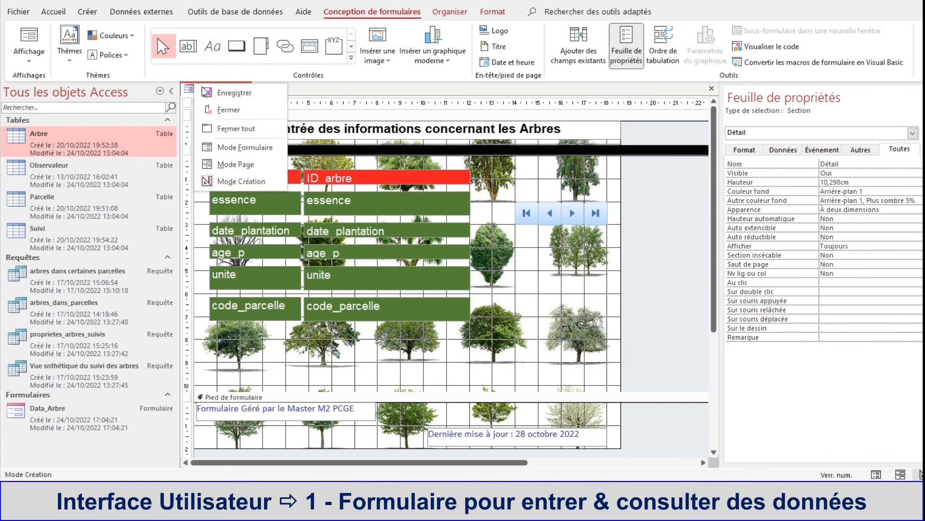
left_click(234, 147)
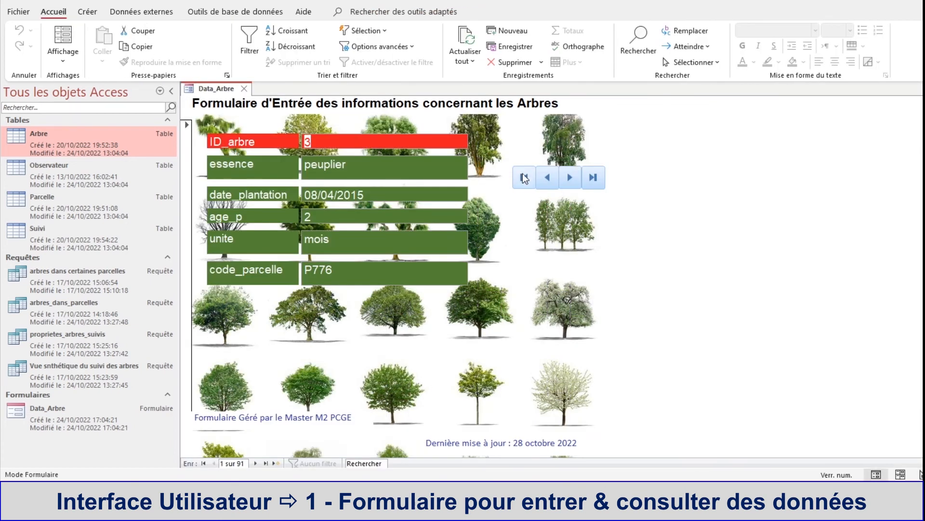
left_click(524, 178)
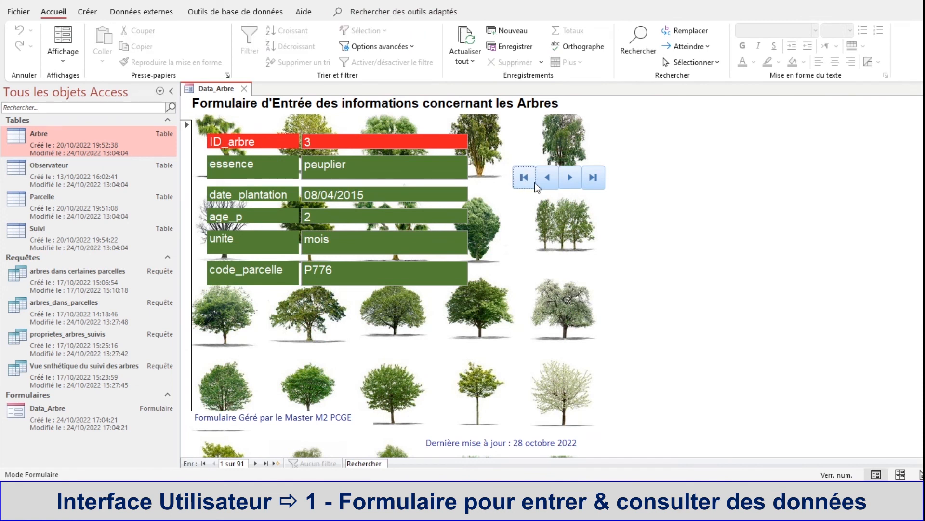
left_click(602, 178)
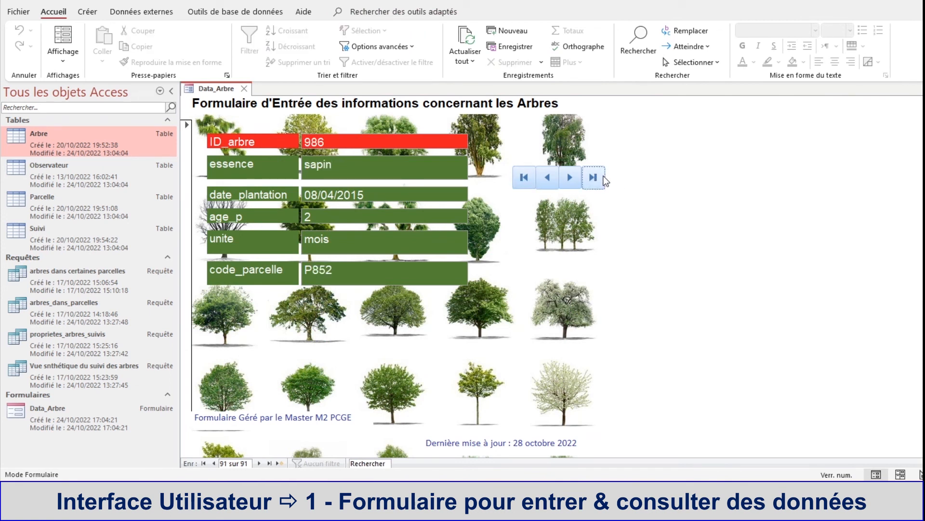
left_click(545, 179)
left_click(545, 179)
left_click(544, 179)
left_click(546, 179)
left_click(571, 179)
left_click(570, 179)
left_click(571, 179)
Step: Return the form to design view and draw a command button about 1 cm square directly below the first-record button
right_click(228, 92)
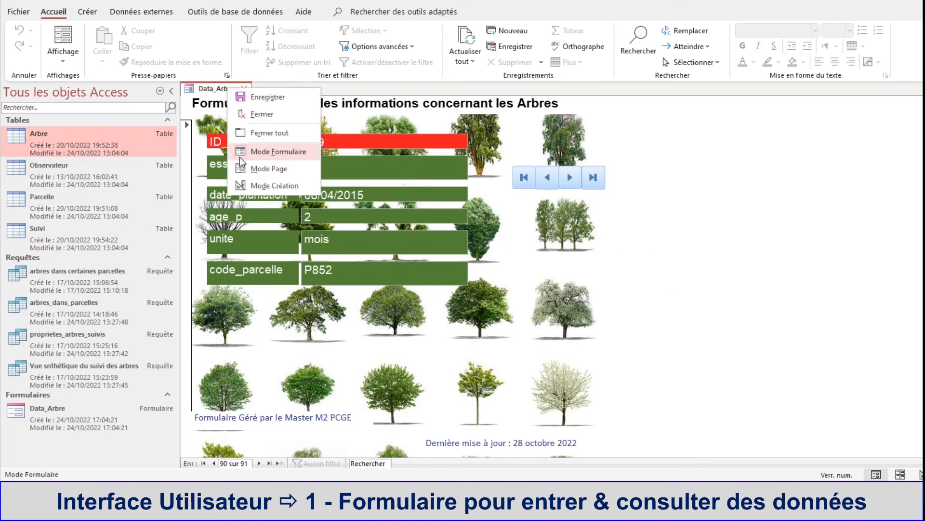
left_click(261, 186)
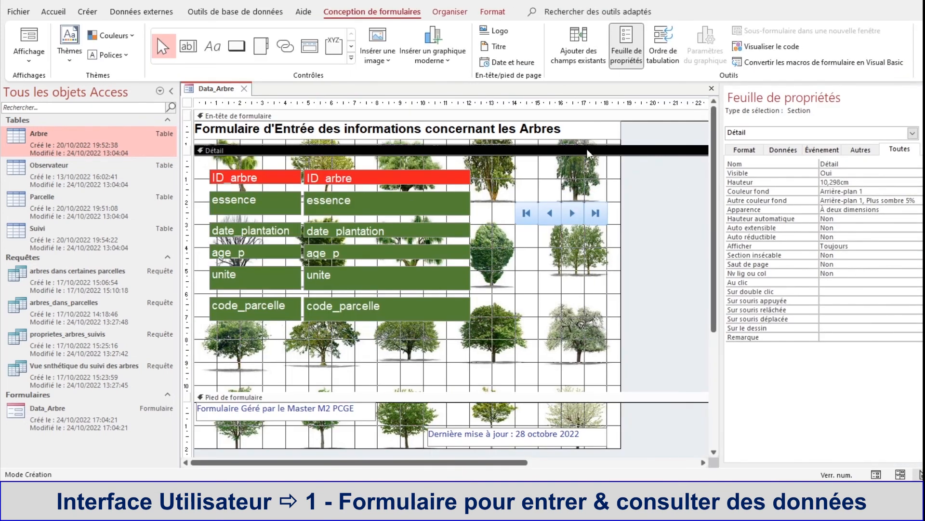
left_click(237, 46)
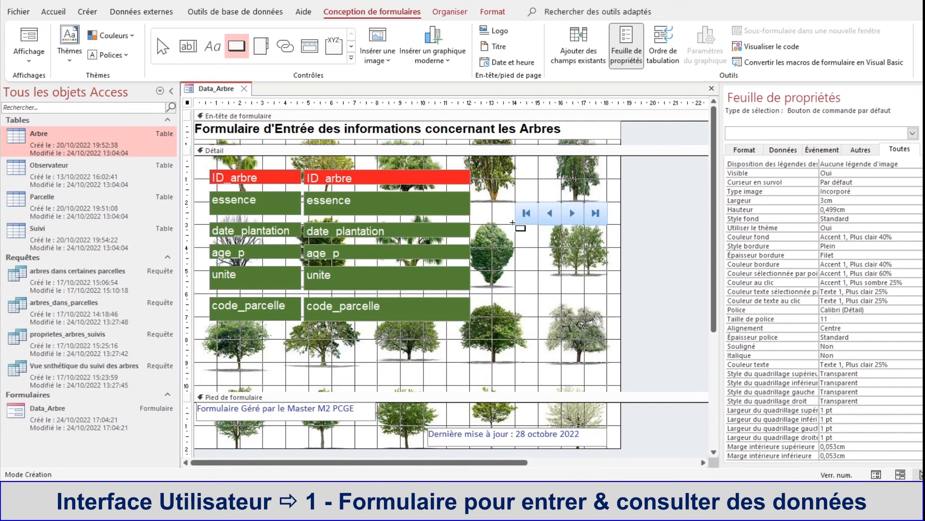
left_click_drag(514, 223, 538, 247)
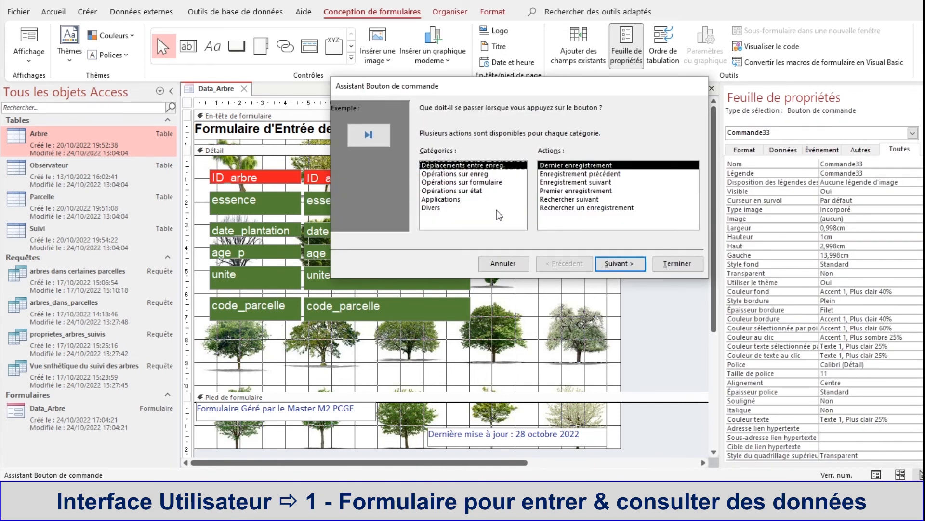
Step: Assign the Rechercher un enregistrement action to the new button, with the Jumelles (Rechercher) image and the name Commande33
left_click(580, 209)
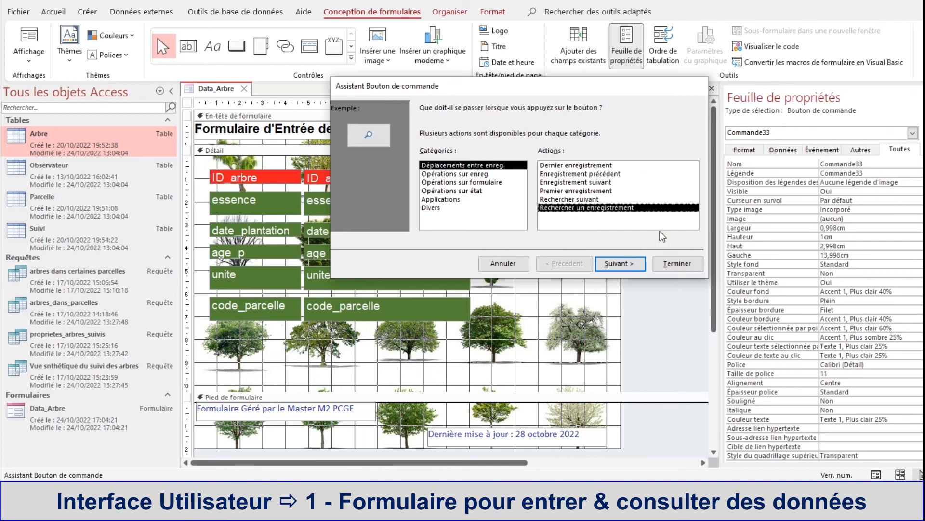
left_click(552, 200)
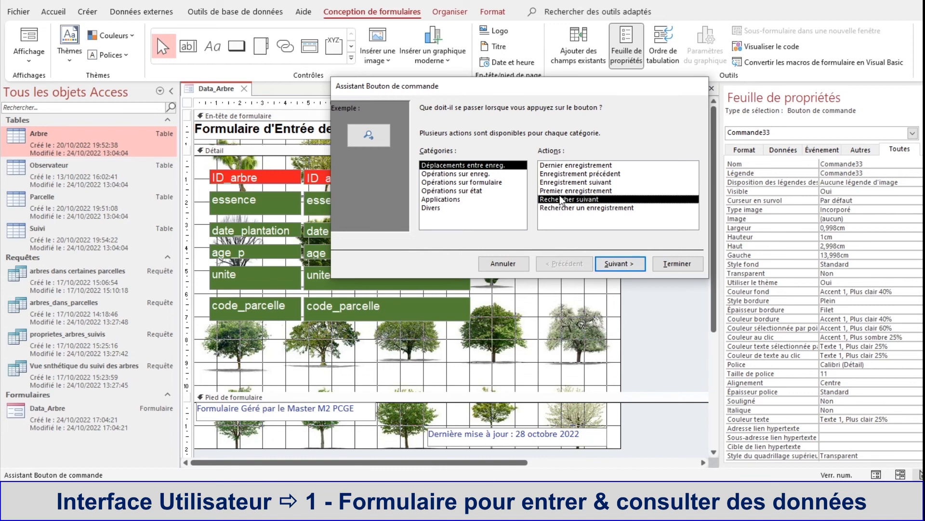
key("Down")
left_click(628, 266)
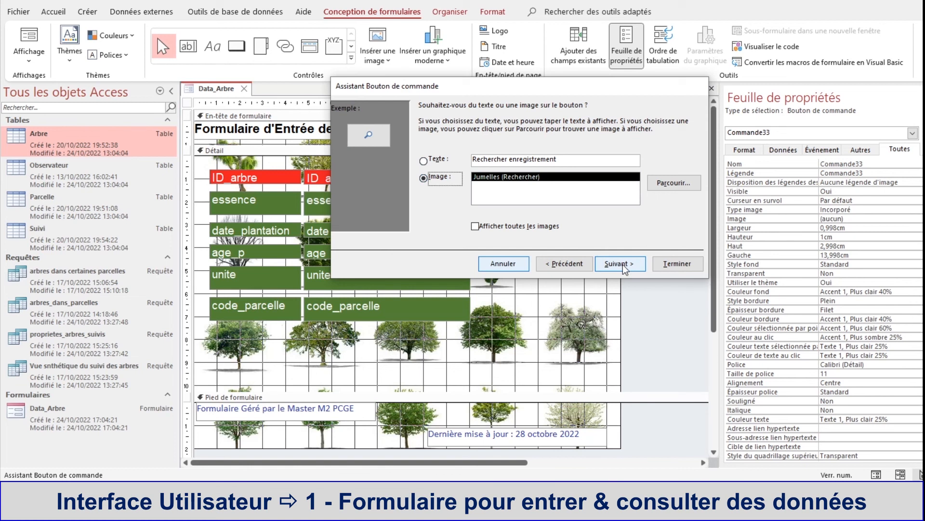
left_click(692, 183)
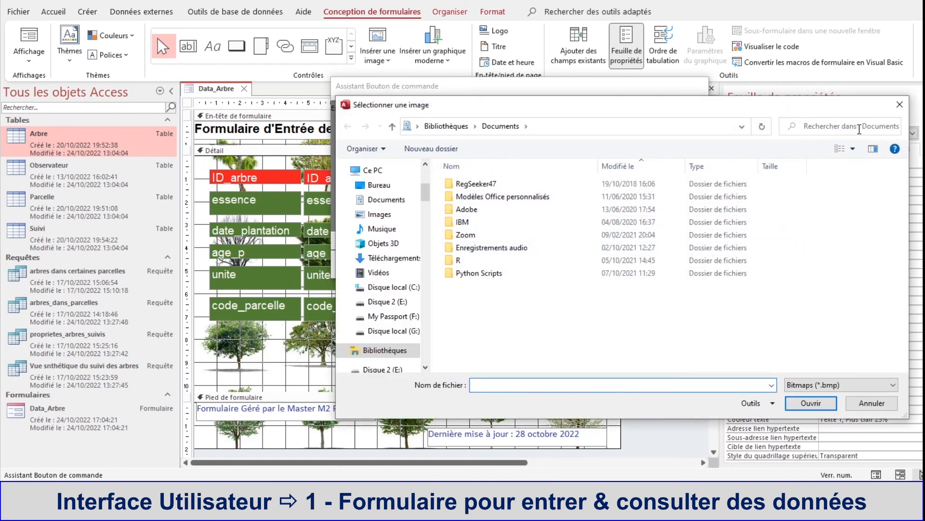
left_click(861, 406)
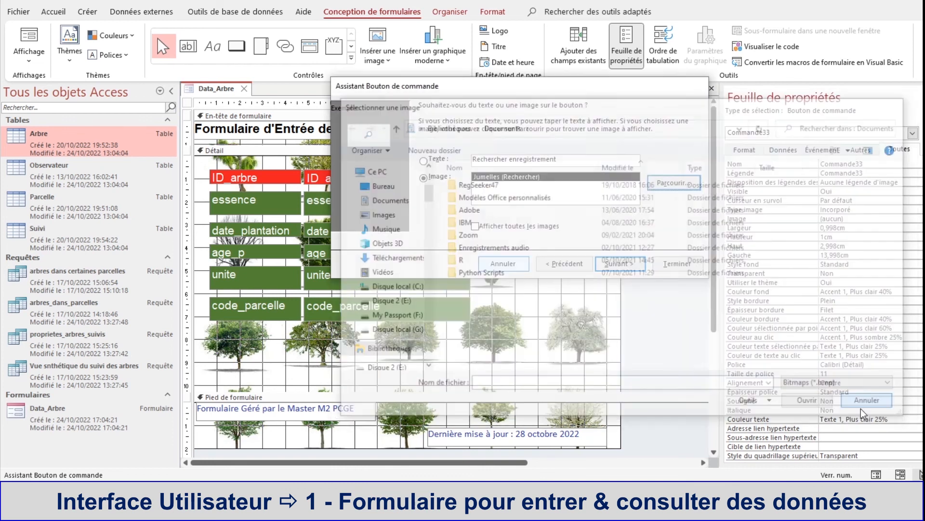
left_click(624, 265)
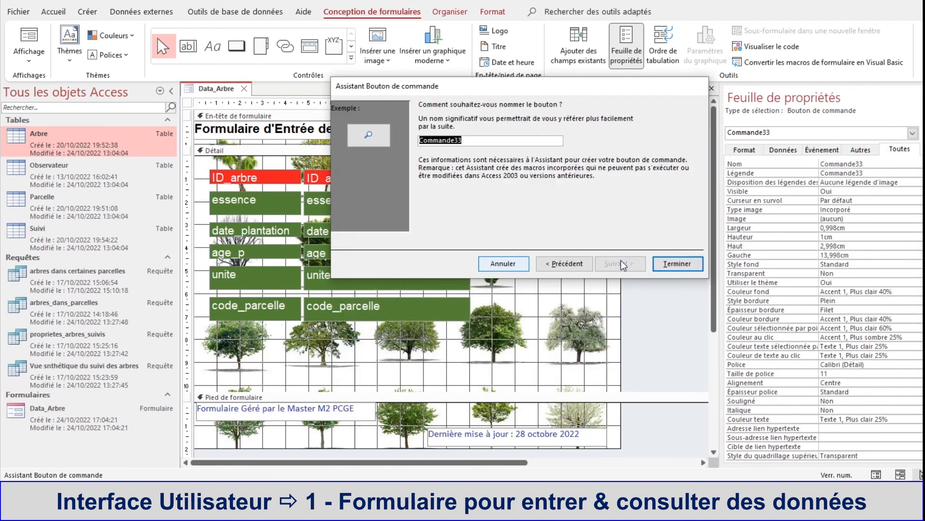
left_click(678, 264)
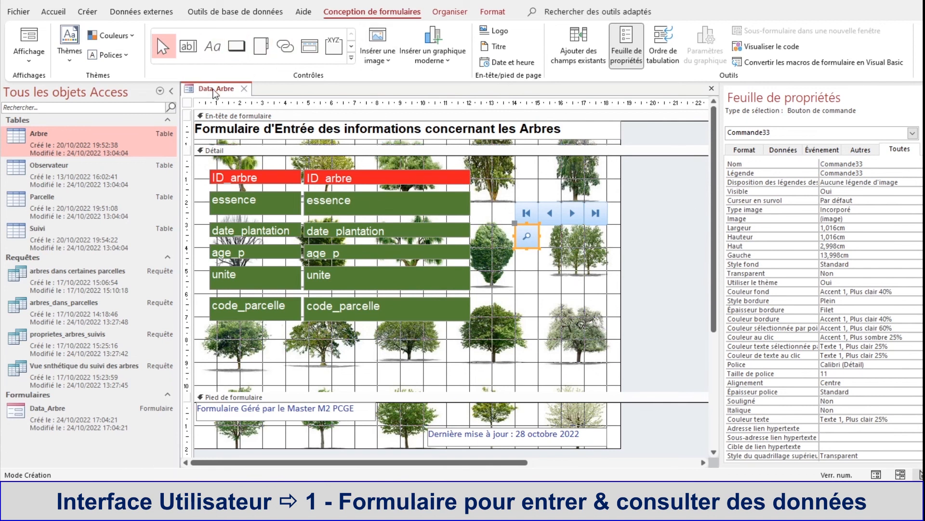
Step: Show Data_Arbre in form view and start a record search with the new search button
right_click(215, 89)
left_click(250, 152)
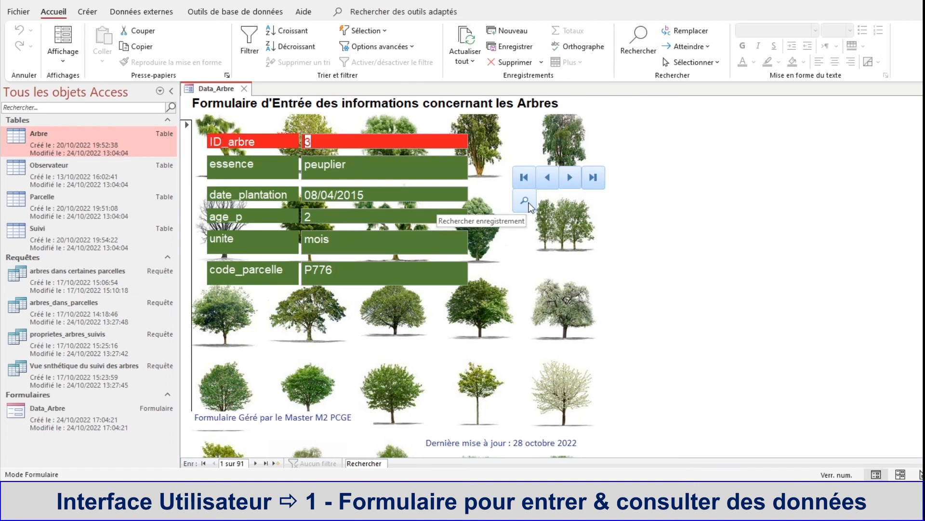
left_click(528, 202)
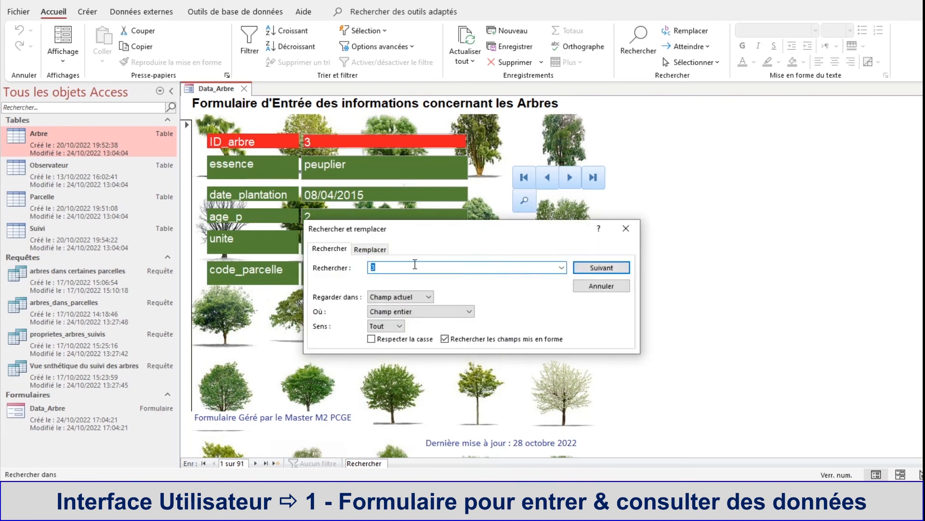
Step: Set the record search to look in Document actif and match Champ entier
left_click(427, 297)
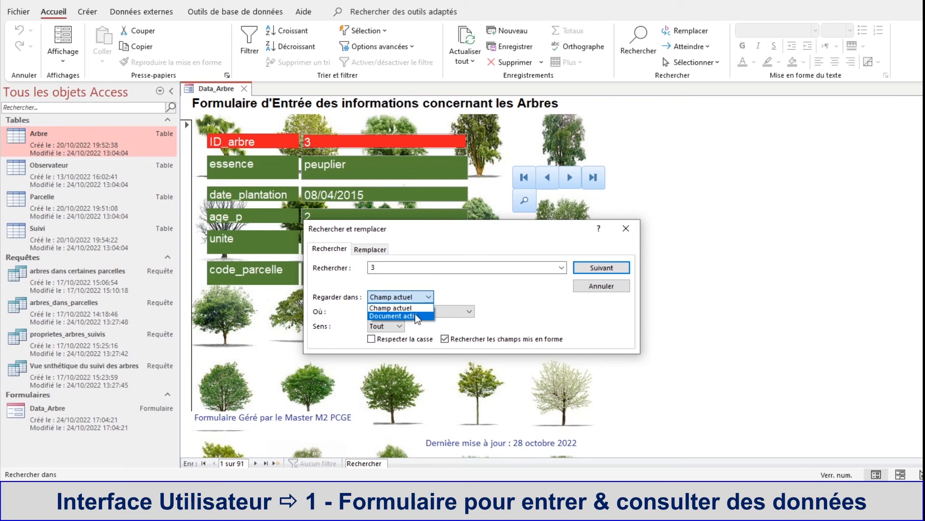
left_click(415, 315)
left_click(415, 312)
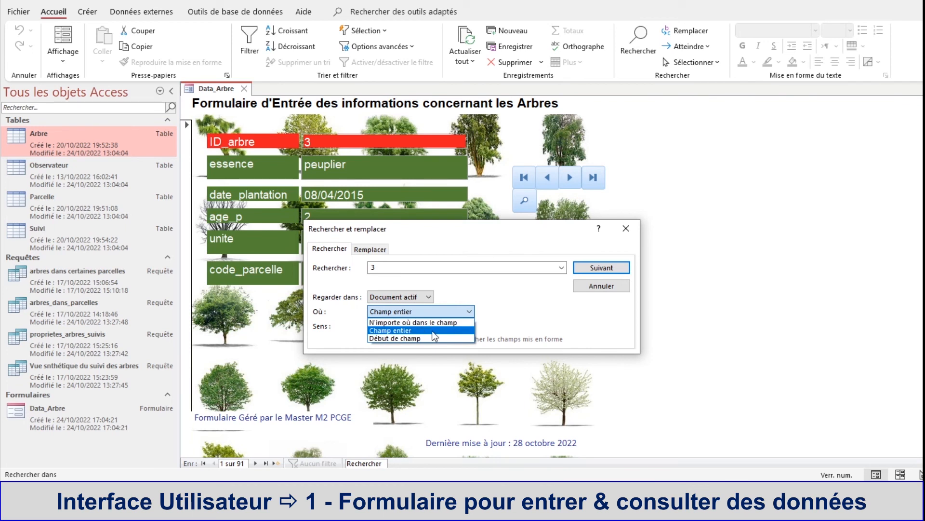
left_click(387, 331)
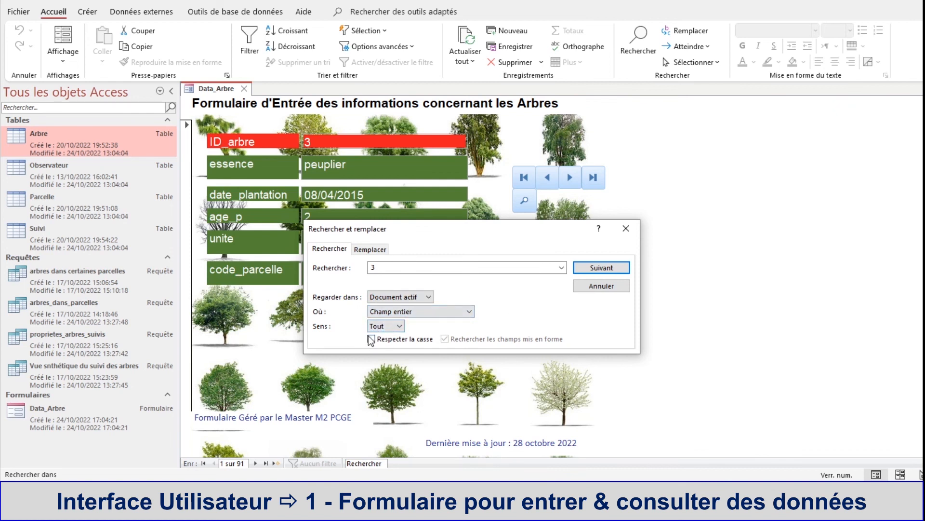
Step: Replace the search text with hêtre and find the first matching record
left_click(466, 267)
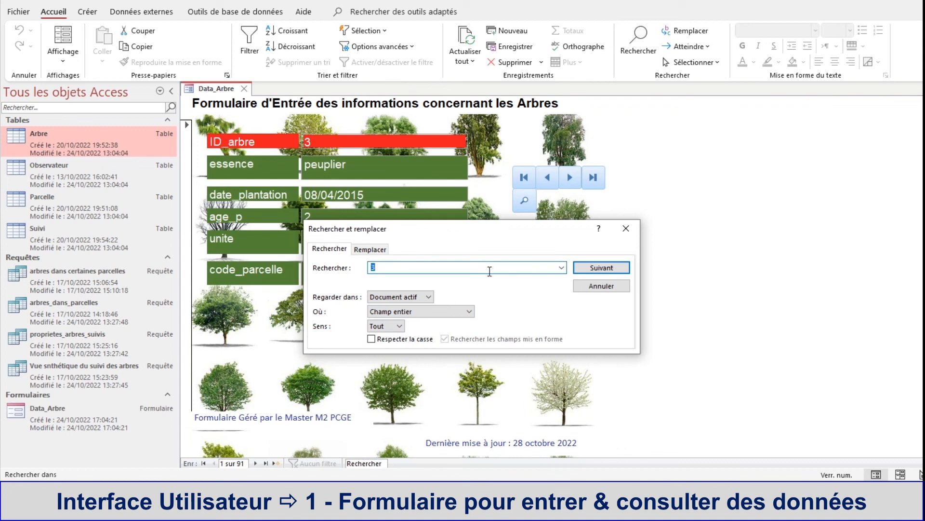
key("BackSpace")
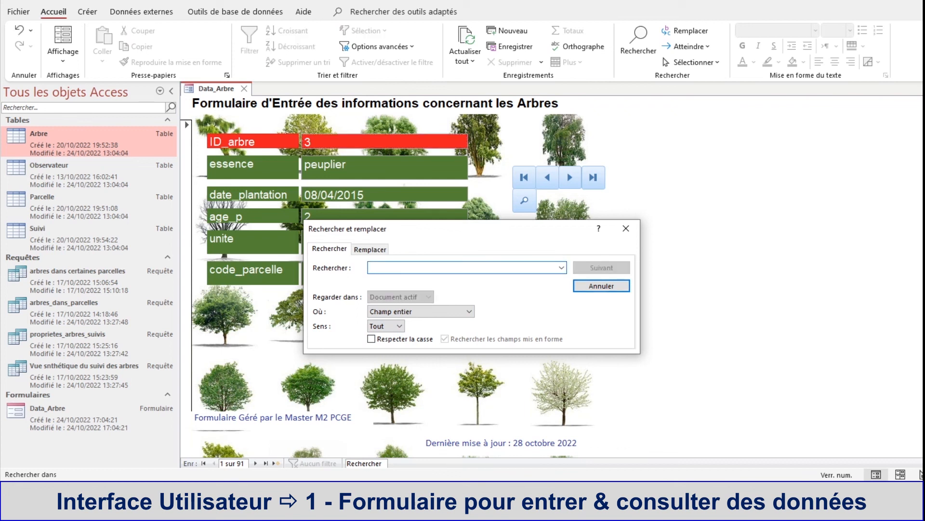
type("h^tre")
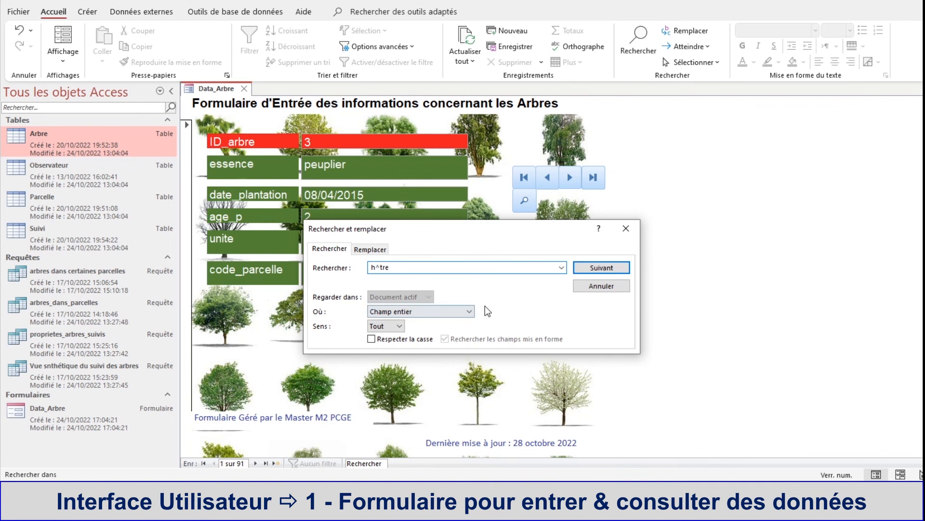
left_click(381, 267)
key("BackSpace")
type("ê")
left_click(609, 271)
Step: Move the search dialog clear of the form fields and step through the following hêtre records
left_click_drag(543, 231, 815, 231)
left_click(880, 267)
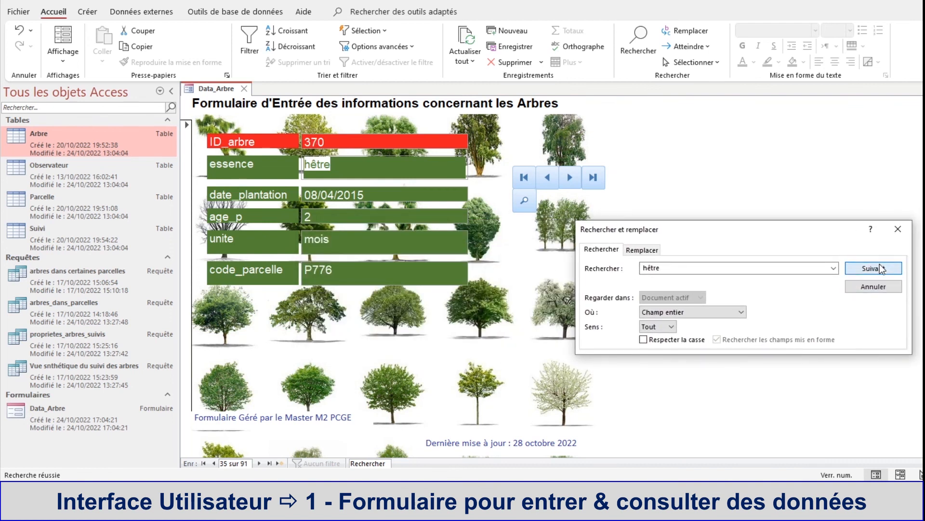
left_click(879, 269)
left_click(876, 269)
left_click(876, 269)
left_click(876, 269)
Step: Set the search to match N'importe où dans le champ and shorten the search text to tre
left_click(687, 313)
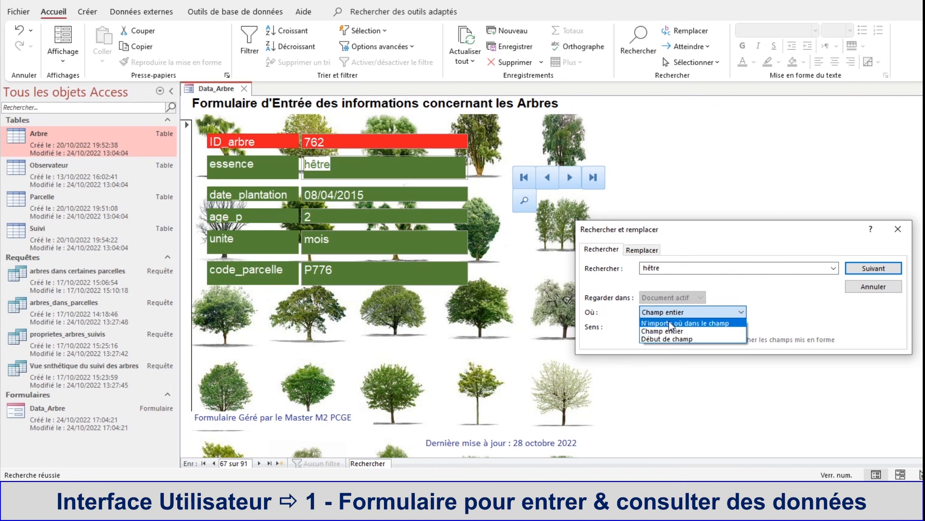
left_click(671, 325)
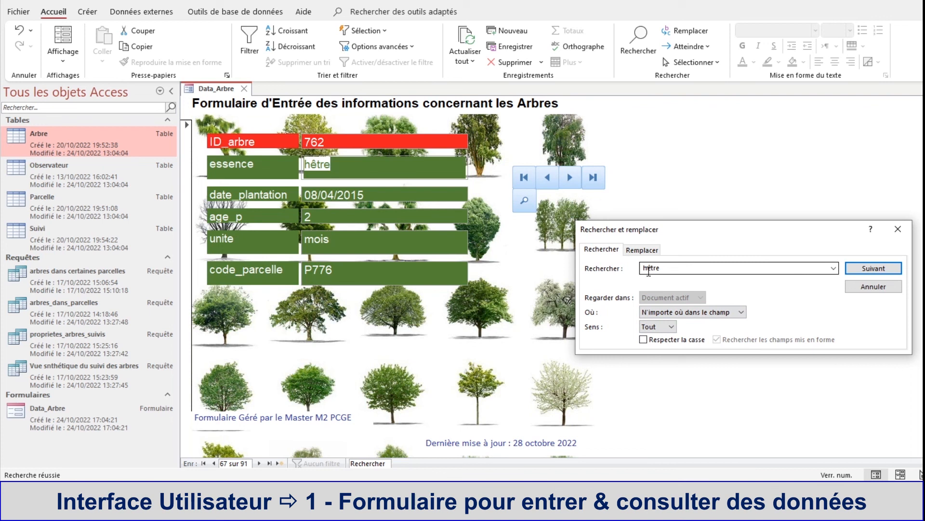
double_click(652, 270)
left_click(653, 268)
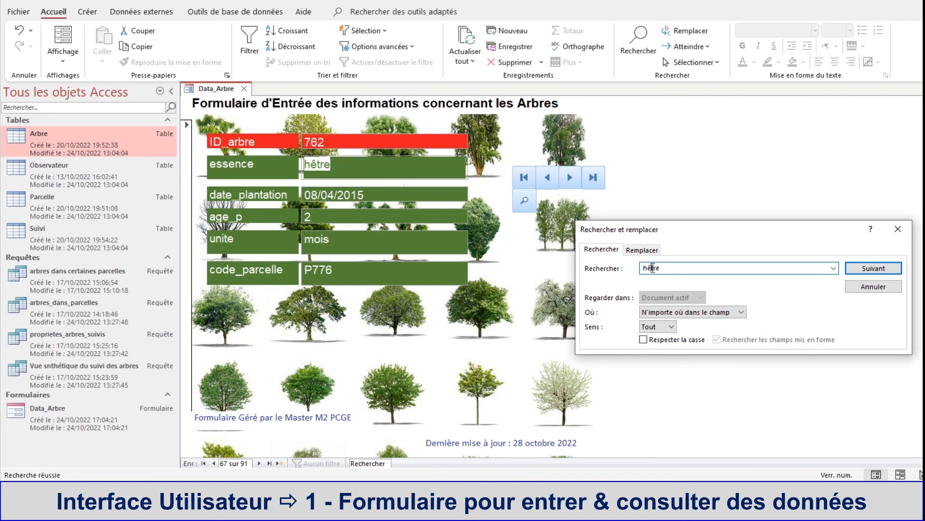
key("BackSpace")
key("BackSpace")
Step: Step through the records containing tre and close the search dialog
left_click(874, 270)
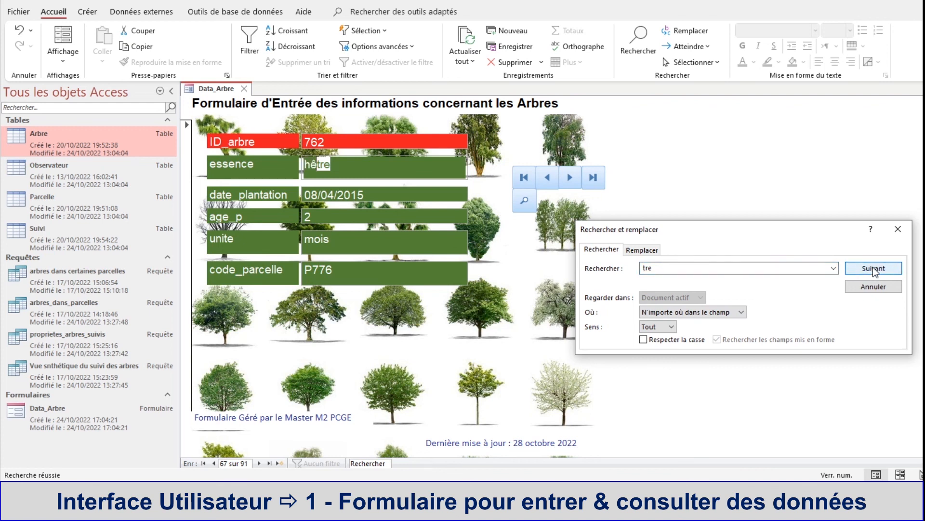
left_click(875, 270)
left_click(874, 269)
left_click(874, 270)
left_click(873, 270)
left_click(874, 270)
left_click(873, 269)
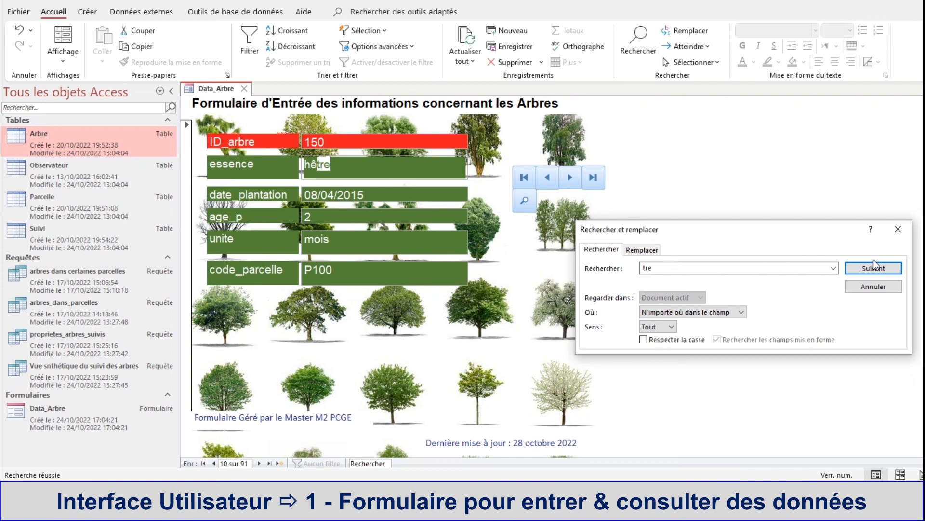
left_click_drag(768, 234, 746, 224)
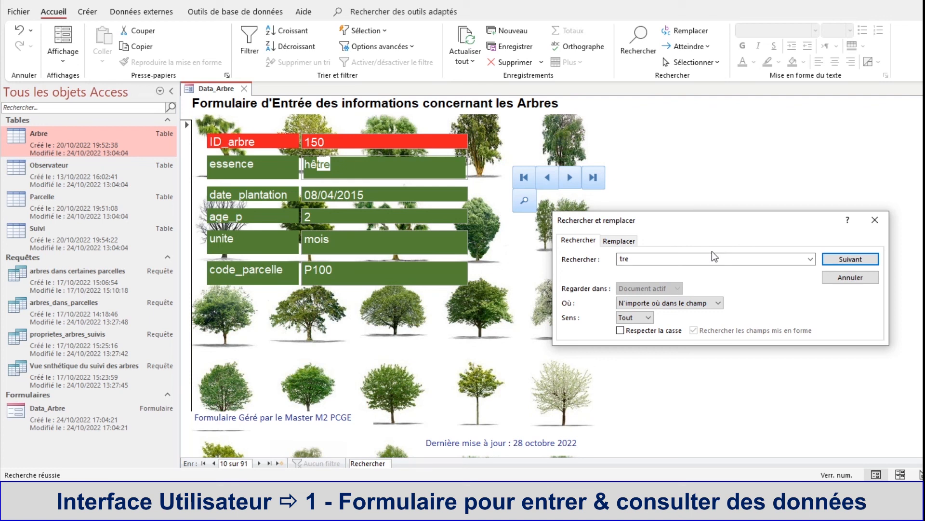
left_click(630, 259)
left_click(864, 280)
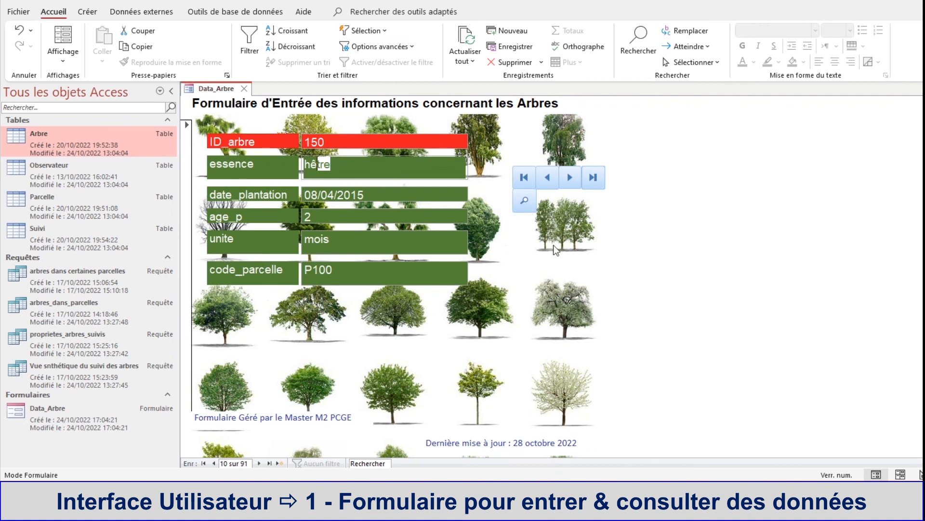
right_click(201, 92)
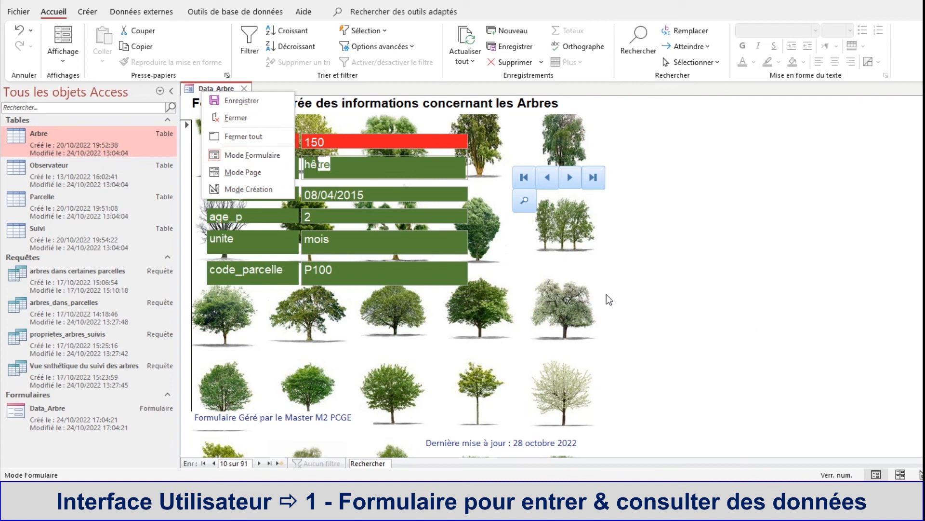
left_click(731, 322)
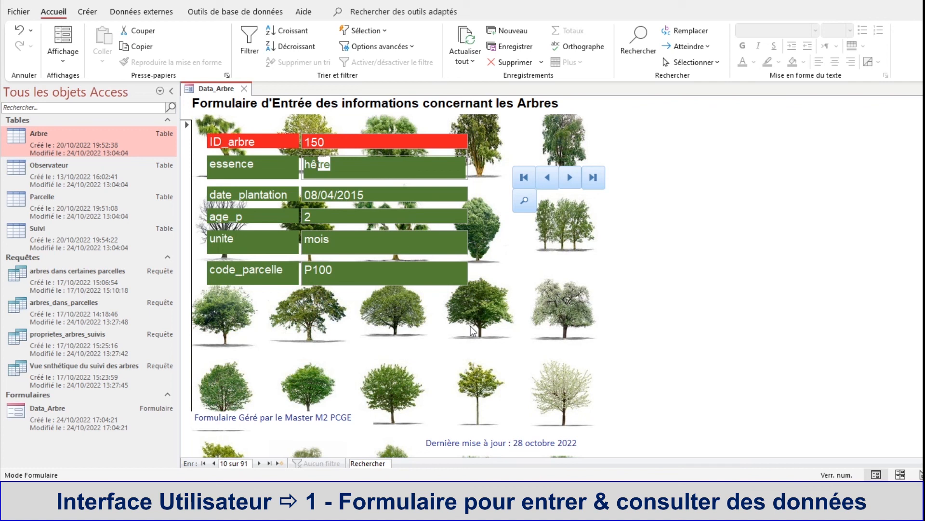
Step: Close the Data_Arbre form, saving its design changes, and reopen it in form view
right_click(209, 91)
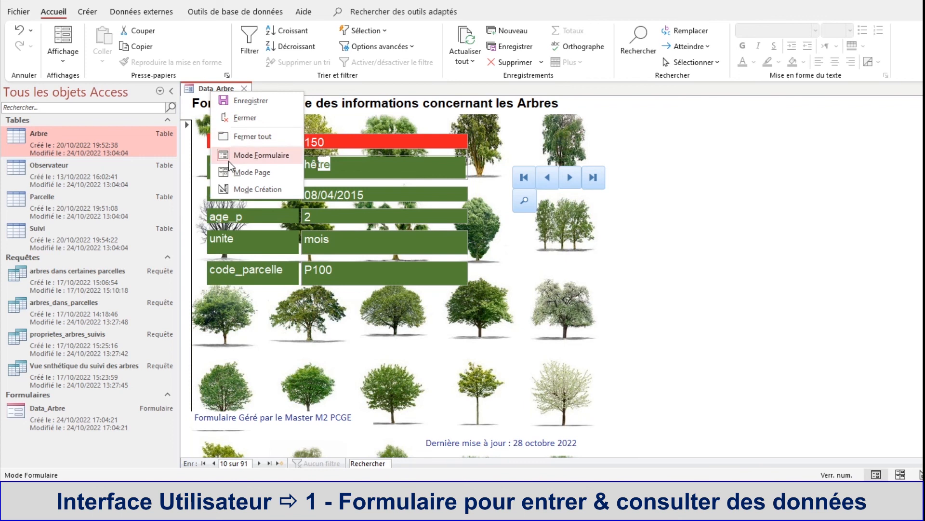
left_click(233, 120)
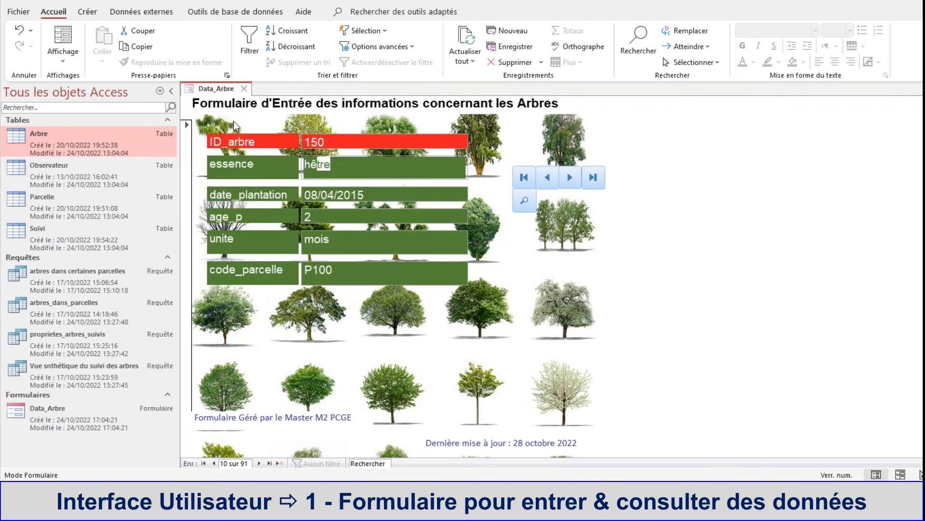
left_click_drag(511, 295, 526, 208)
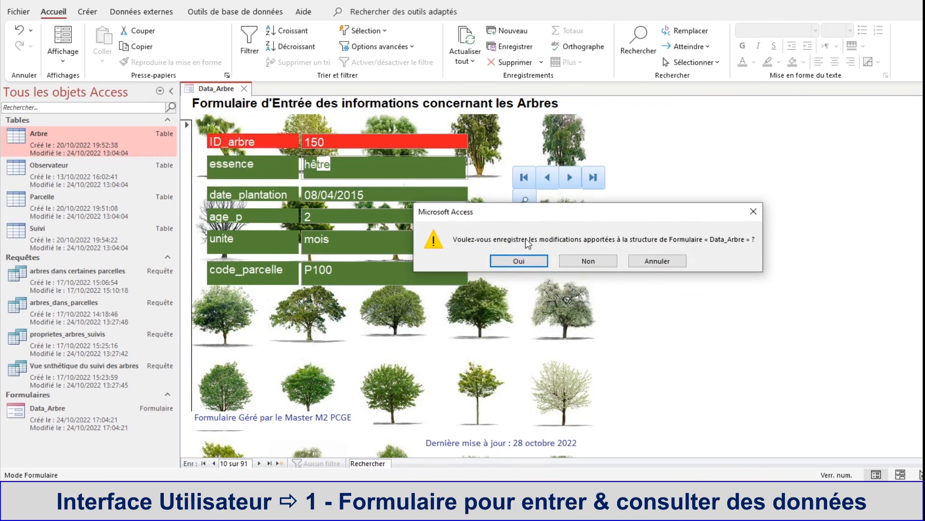
left_click(520, 261)
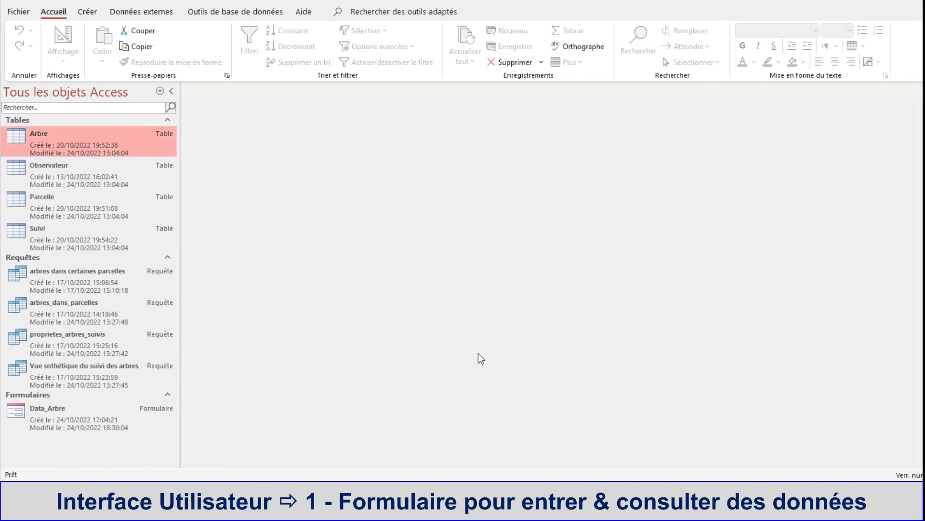
double_click(27, 410)
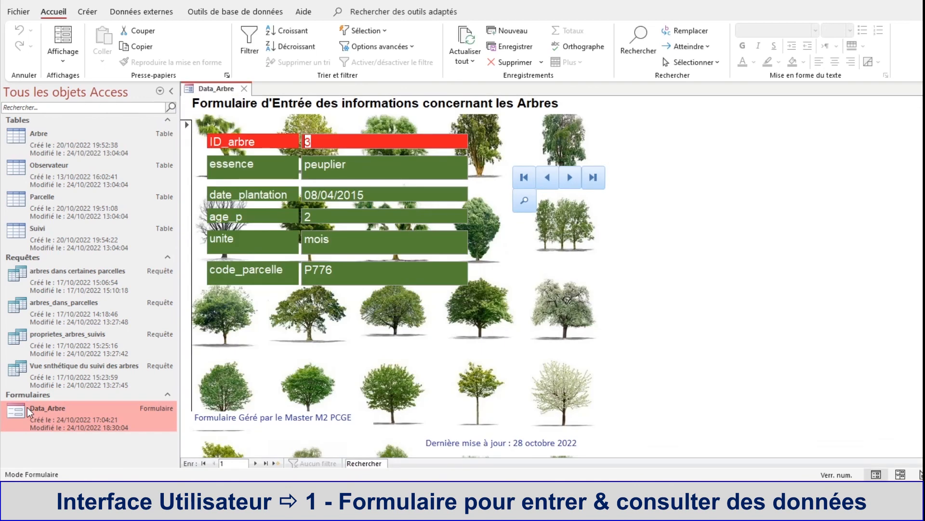